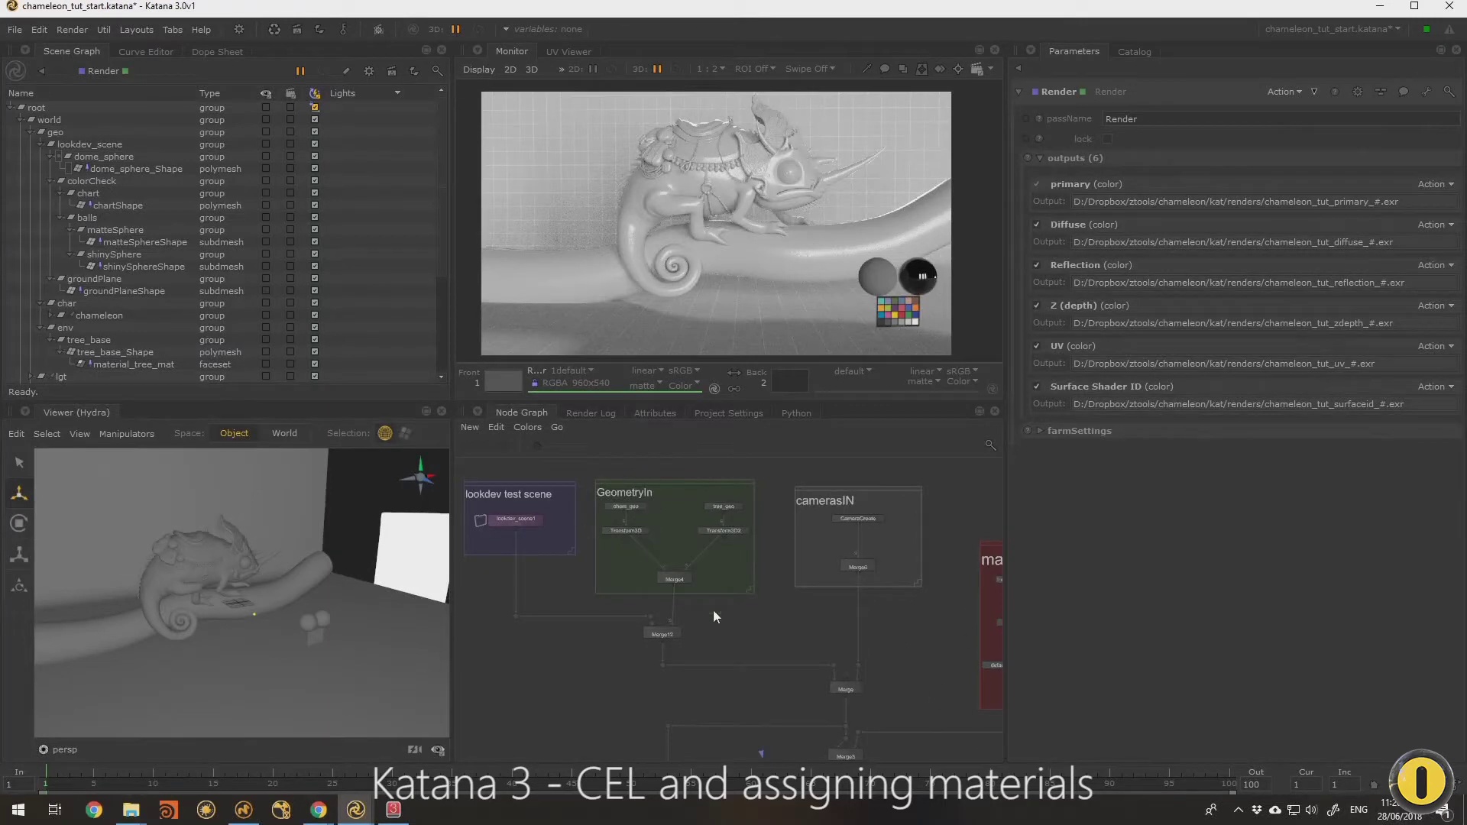
# Step: Examine the chameleon, accessory and metal base material nodes inside the materials group of the node graph
pyautogui.moveTo(933, 488); pyautogui.dragTo(650, 481, button='middle')
pyautogui.moveTo(712, 511); pyautogui.dragTo(630, 589)
pyautogui.moveTo(791, 524); pyautogui.dragTo(740, 589)
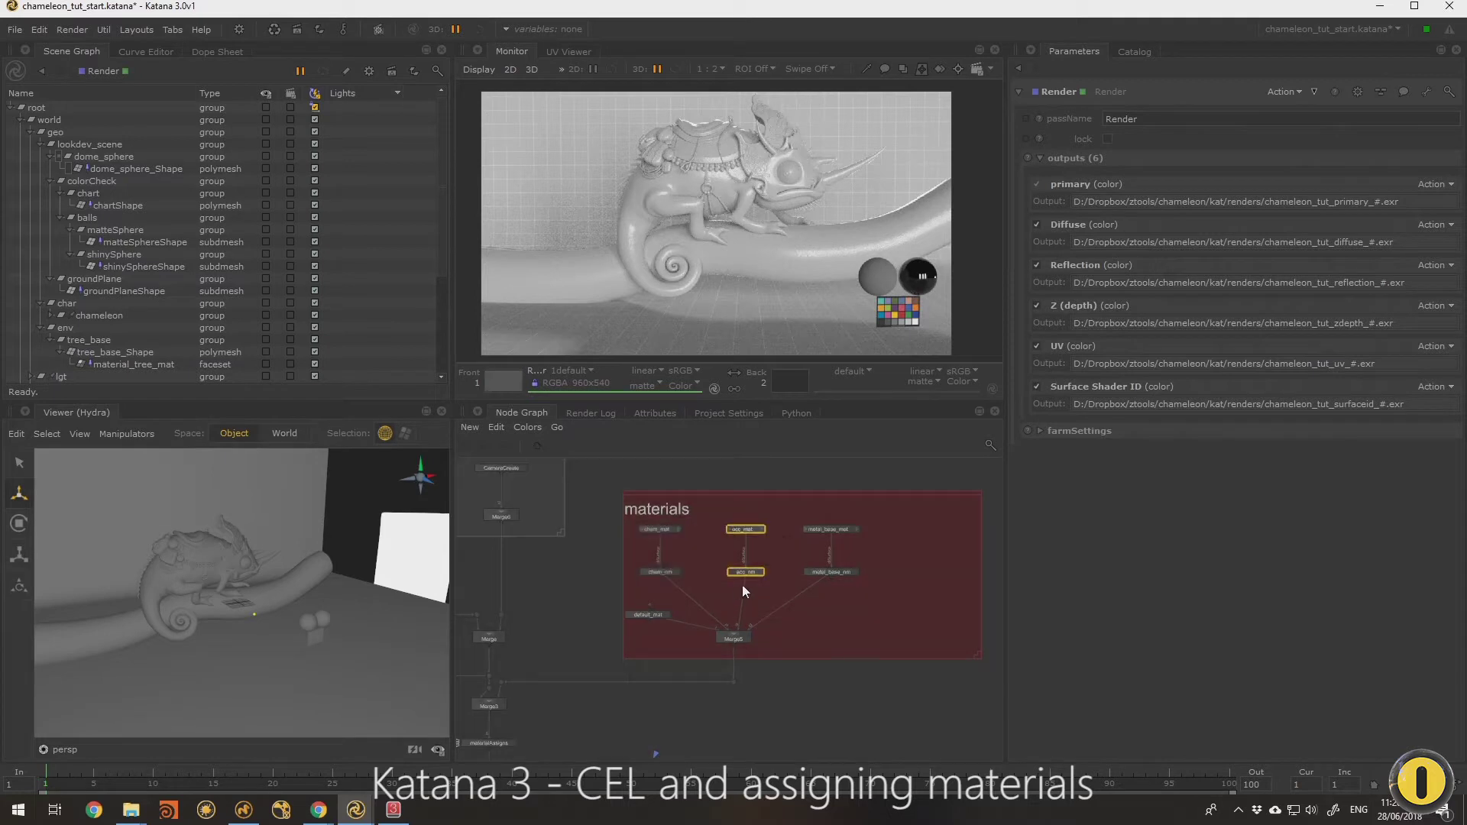
pyautogui.moveTo(874, 523); pyautogui.dragTo(800, 605)
pyautogui.scroll(4, 799, 604)
pyautogui.scroll(-2, 781, 569)
pyautogui.scroll(-3, 745, 549)
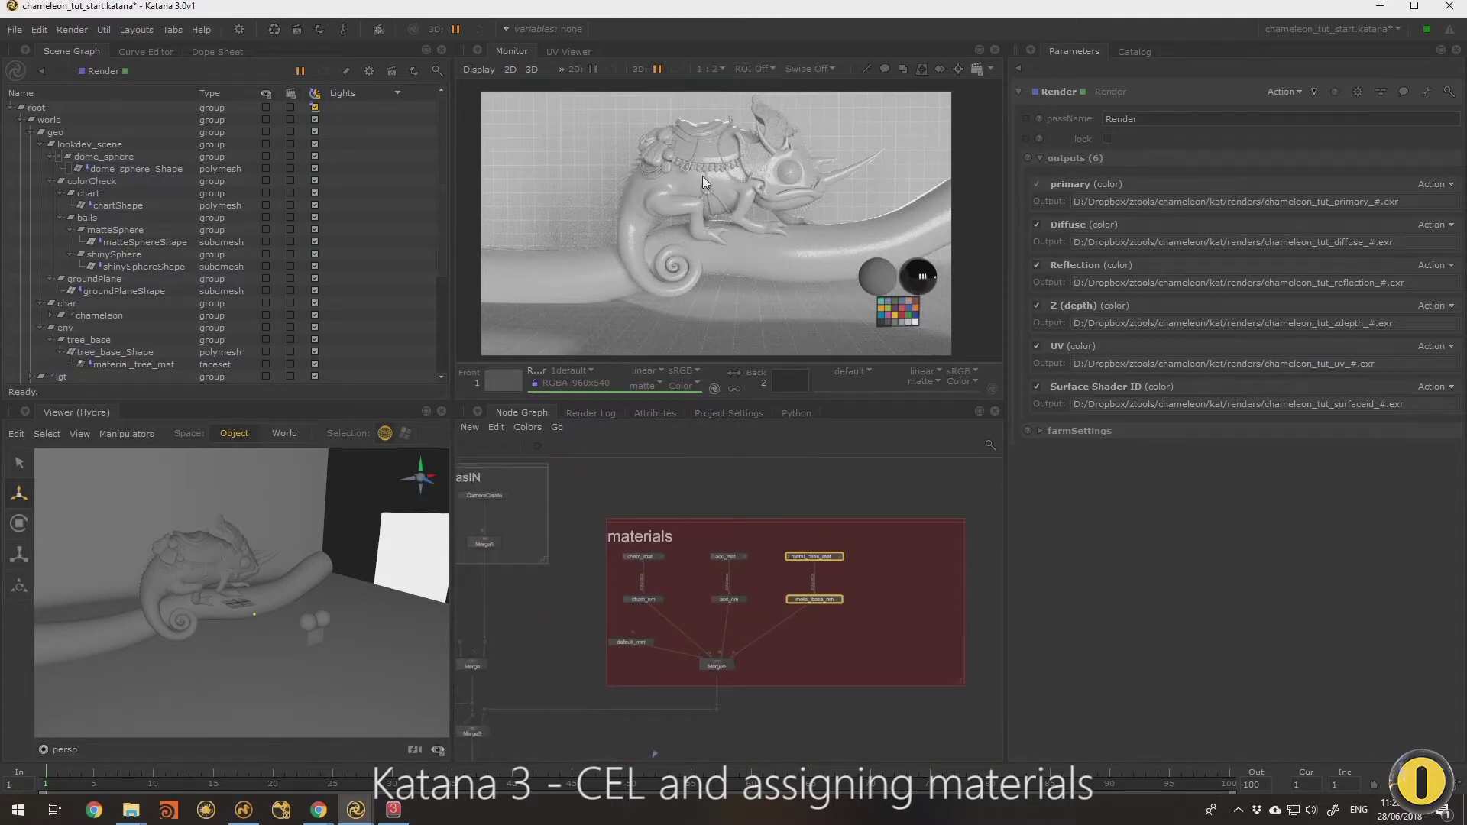
pyautogui.moveTo(645, 645); pyautogui.dragTo(729, 633, button='middle')
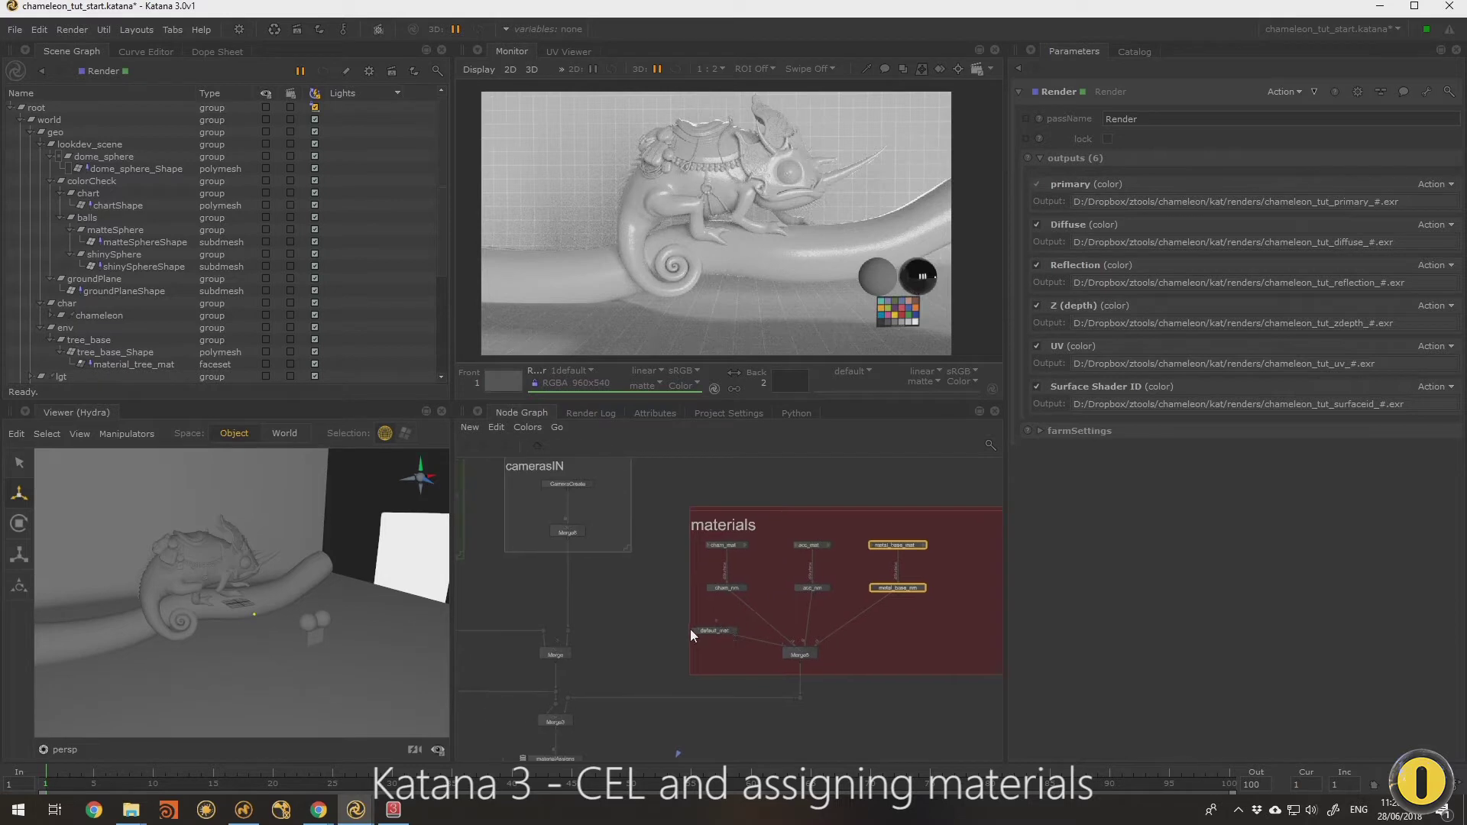
# Step: Locate the materialAssigns node below Merge3 and open its parameters
pyautogui.moveTo(606, 719); pyautogui.dragTo(680, 594, button='middle')
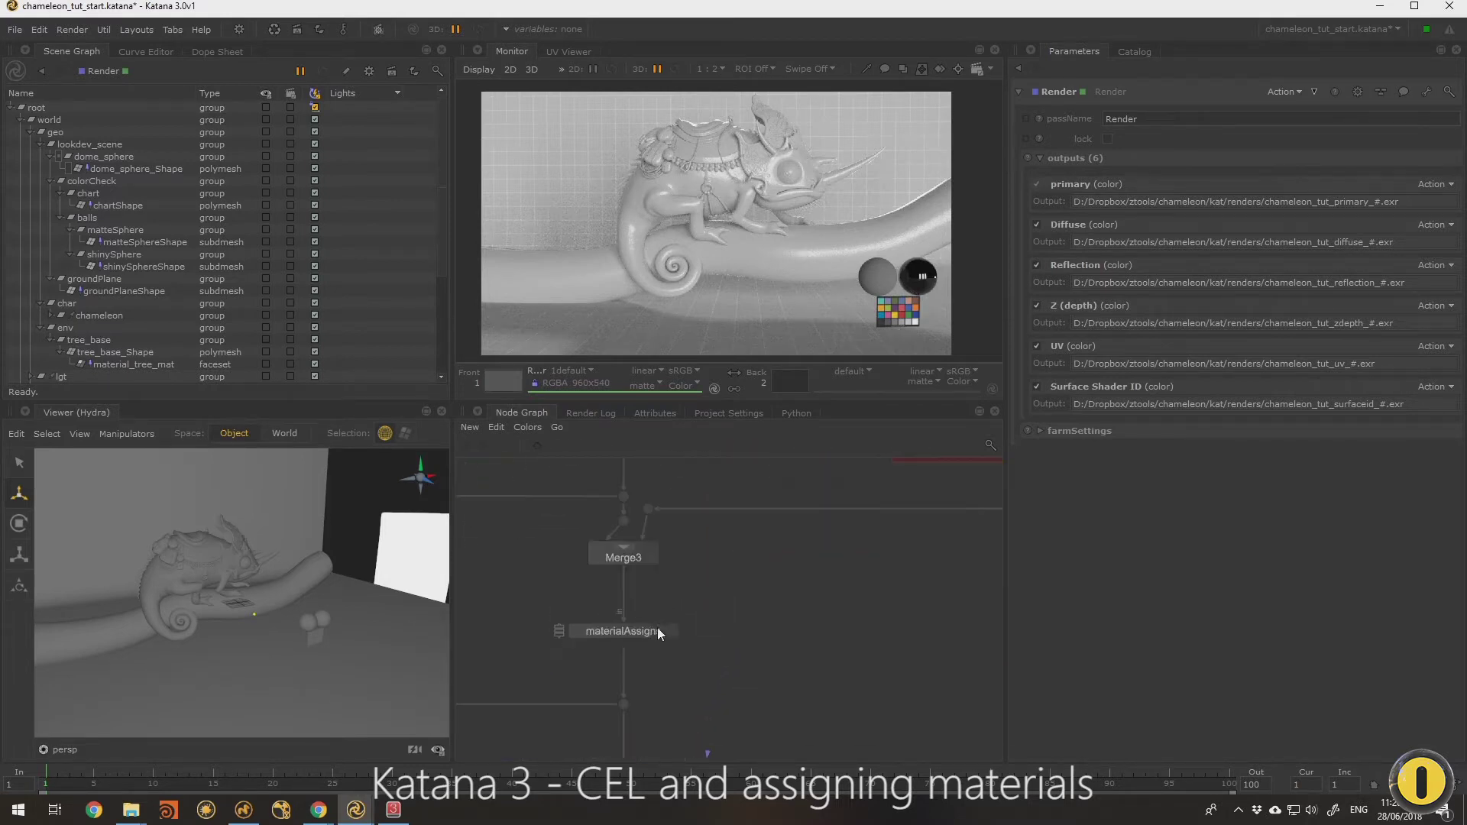
pyautogui.scroll(3, 657, 627)
pyautogui.scroll(-3, 670, 616)
pyautogui.scroll(2, 692, 604)
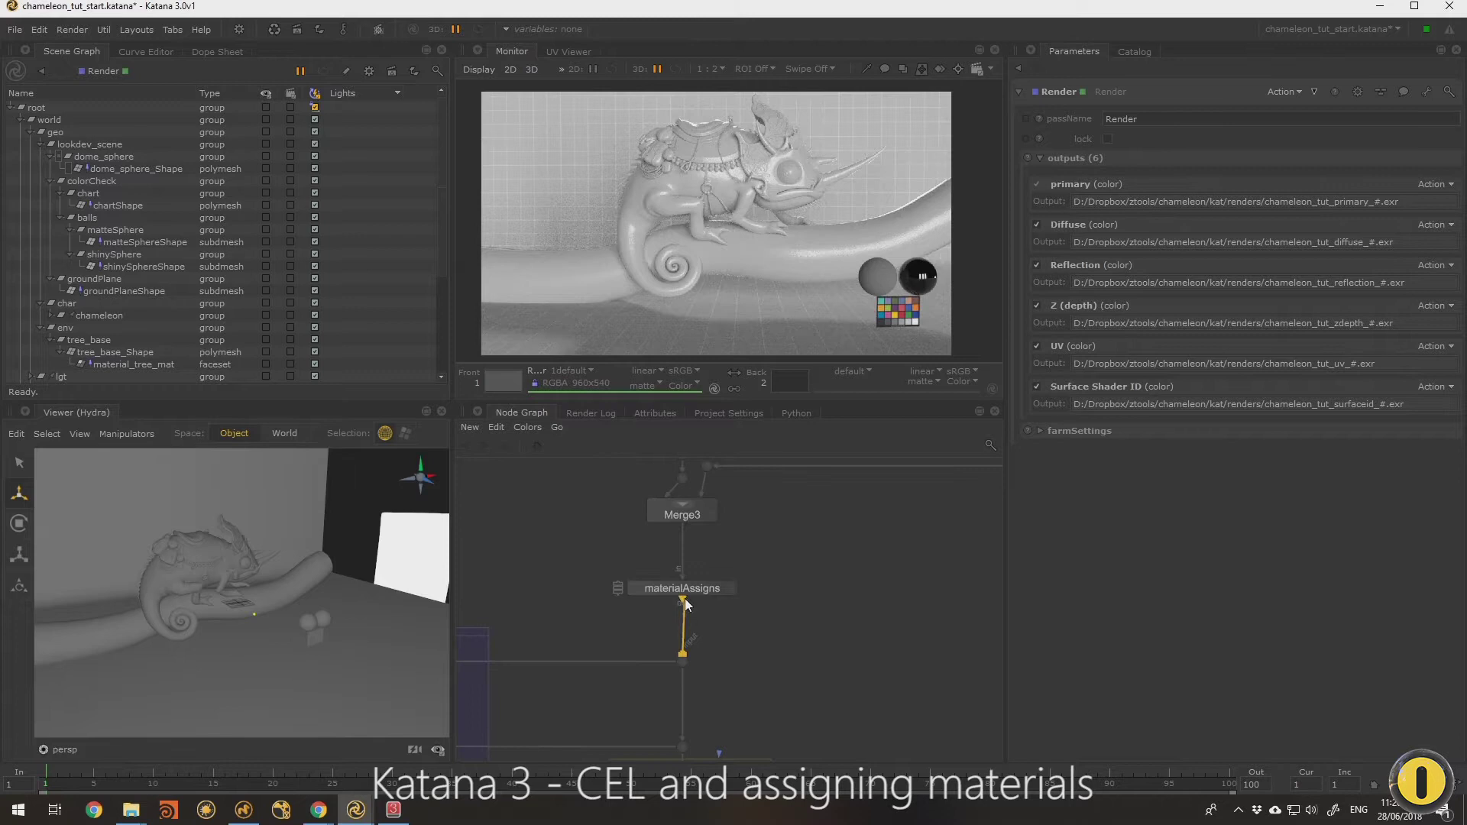
pyautogui.click(731, 588)
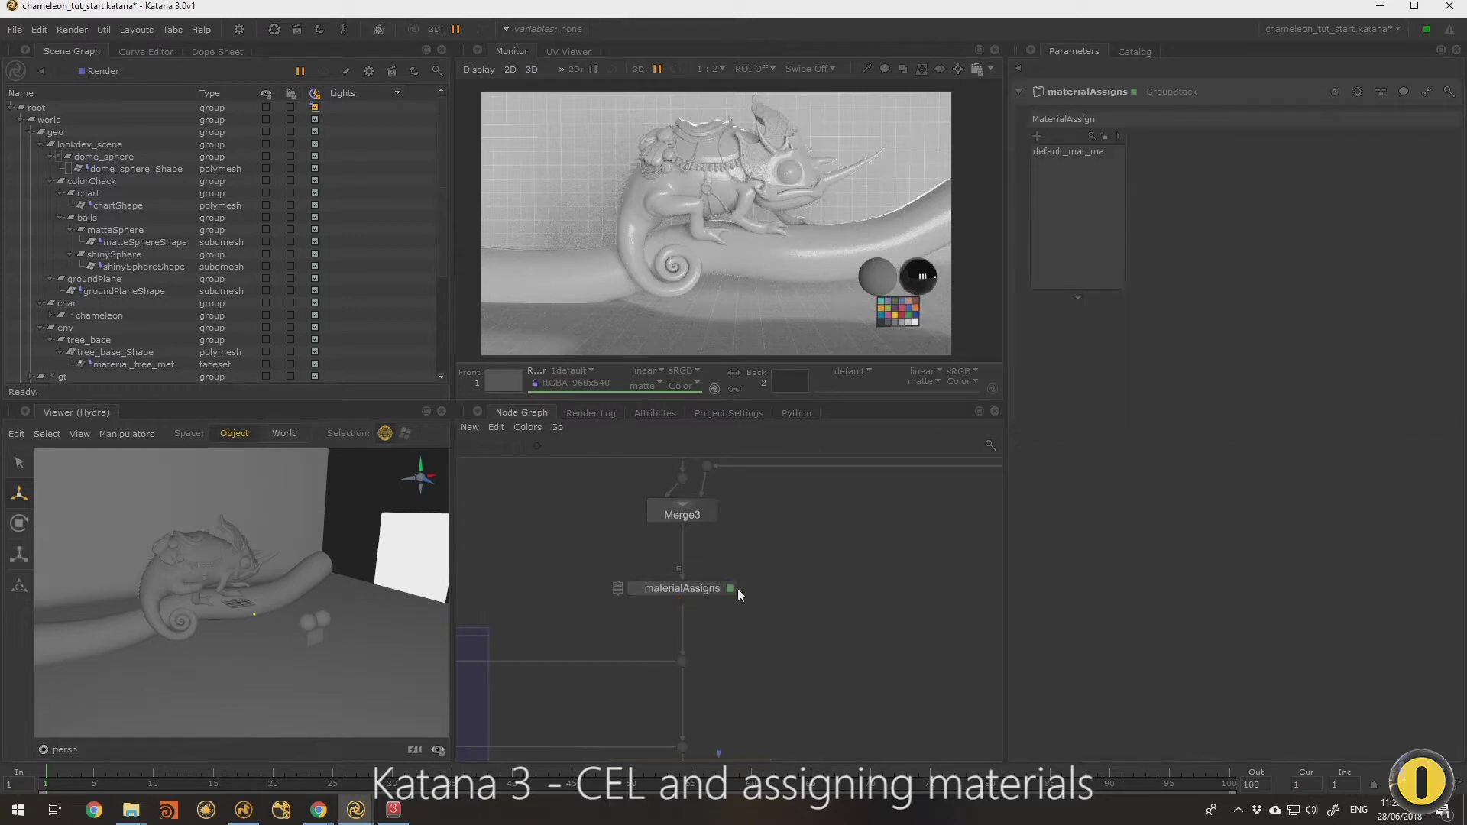
# Step: Create a GroupStack node beside materialAssigns and open its parameters
pyautogui.press('Tab')
pyautogui.write('gs')
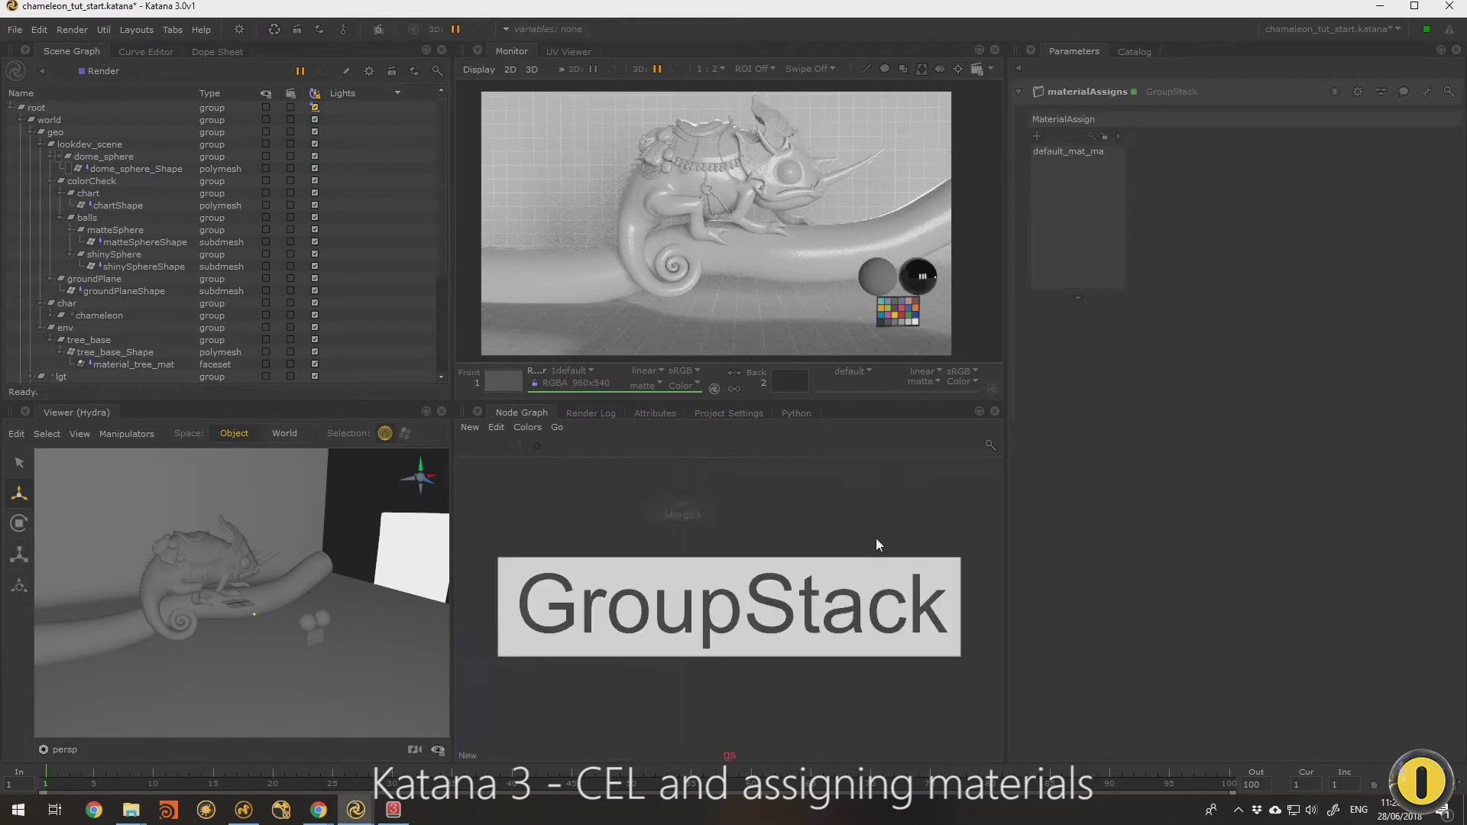
pyautogui.press('Return')
pyautogui.click(876, 538)
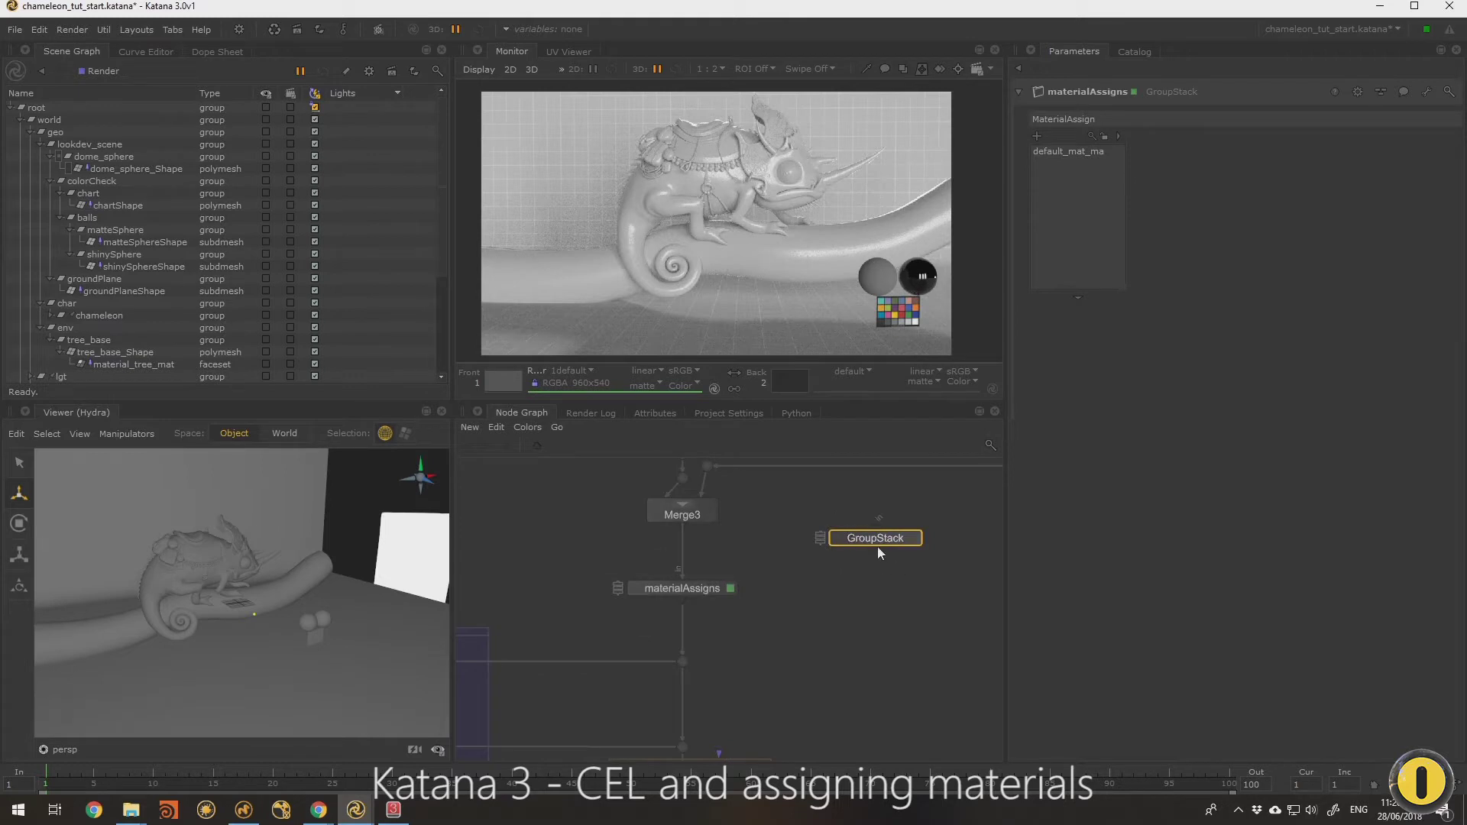
pyautogui.moveTo(878, 547); pyautogui.dragTo(796, 557, button='middle')
pyautogui.moveTo(798, 551); pyautogui.dragTo(855, 604)
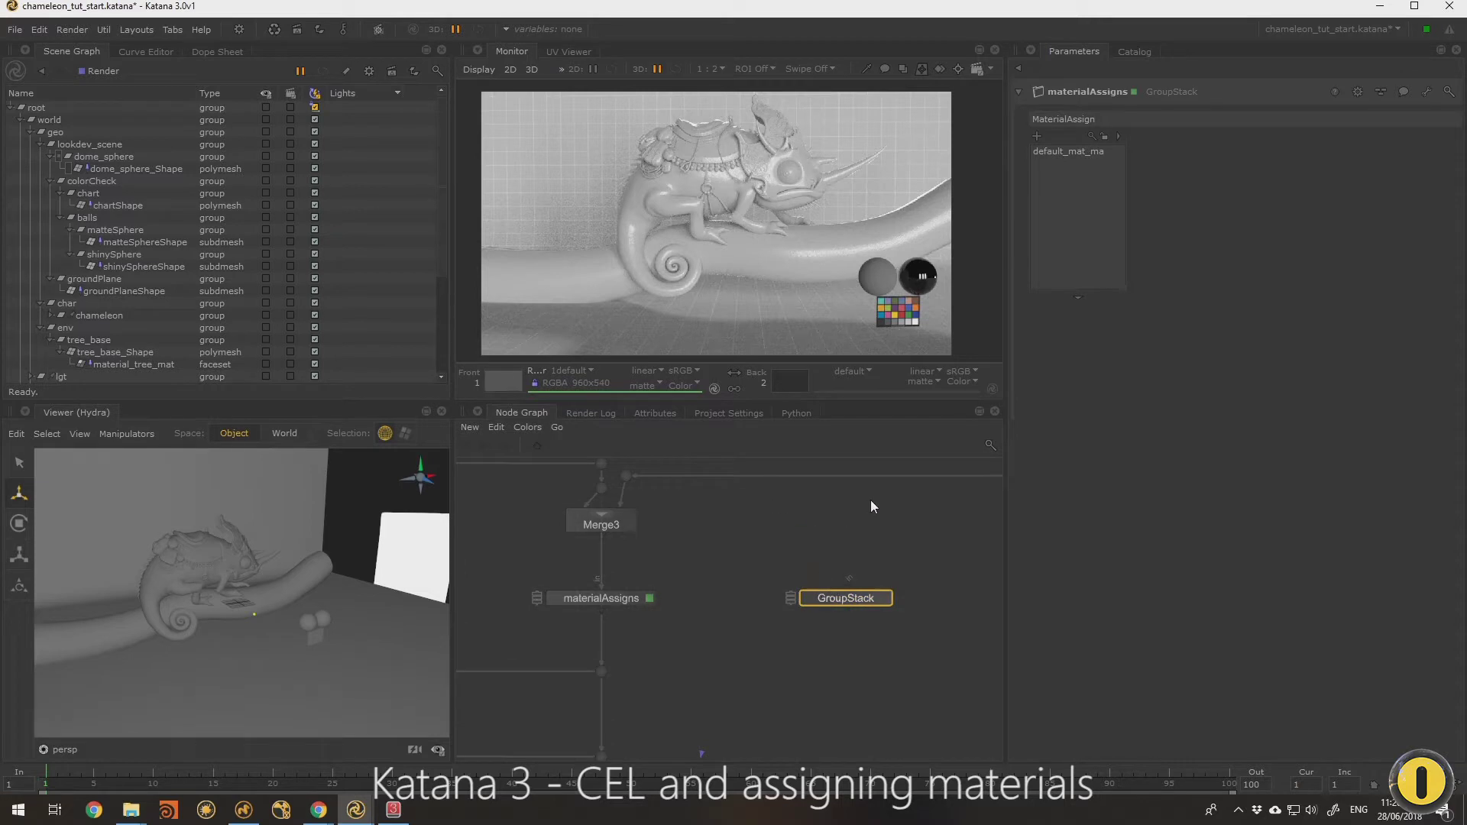
pyautogui.doubleClick(862, 599)
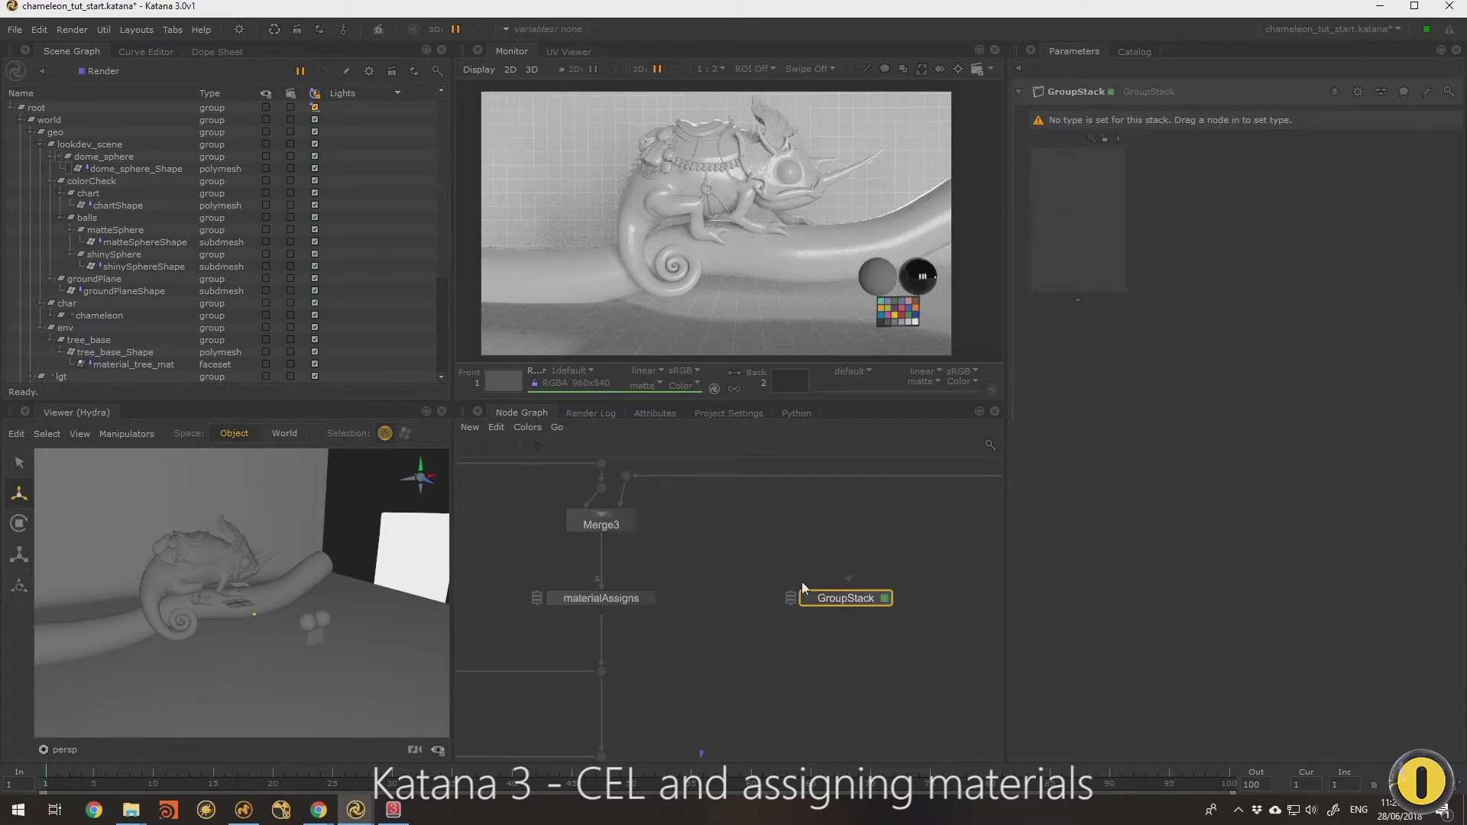
# Step: Delete the spare GroupStack node and bring back the materialAssigns parameters
pyautogui.click(649, 599)
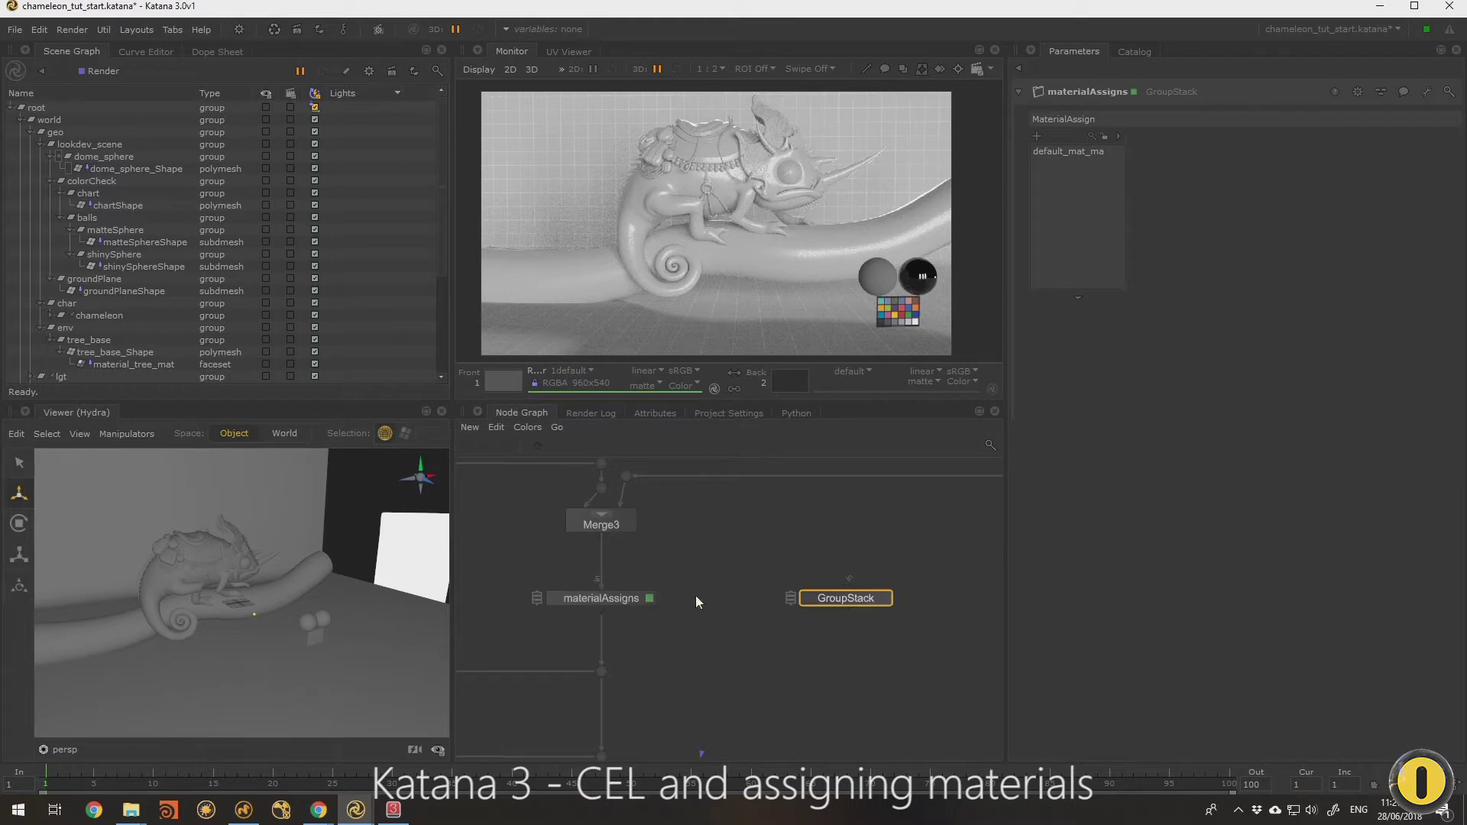
pyautogui.press('Delete')
pyautogui.click(616, 600)
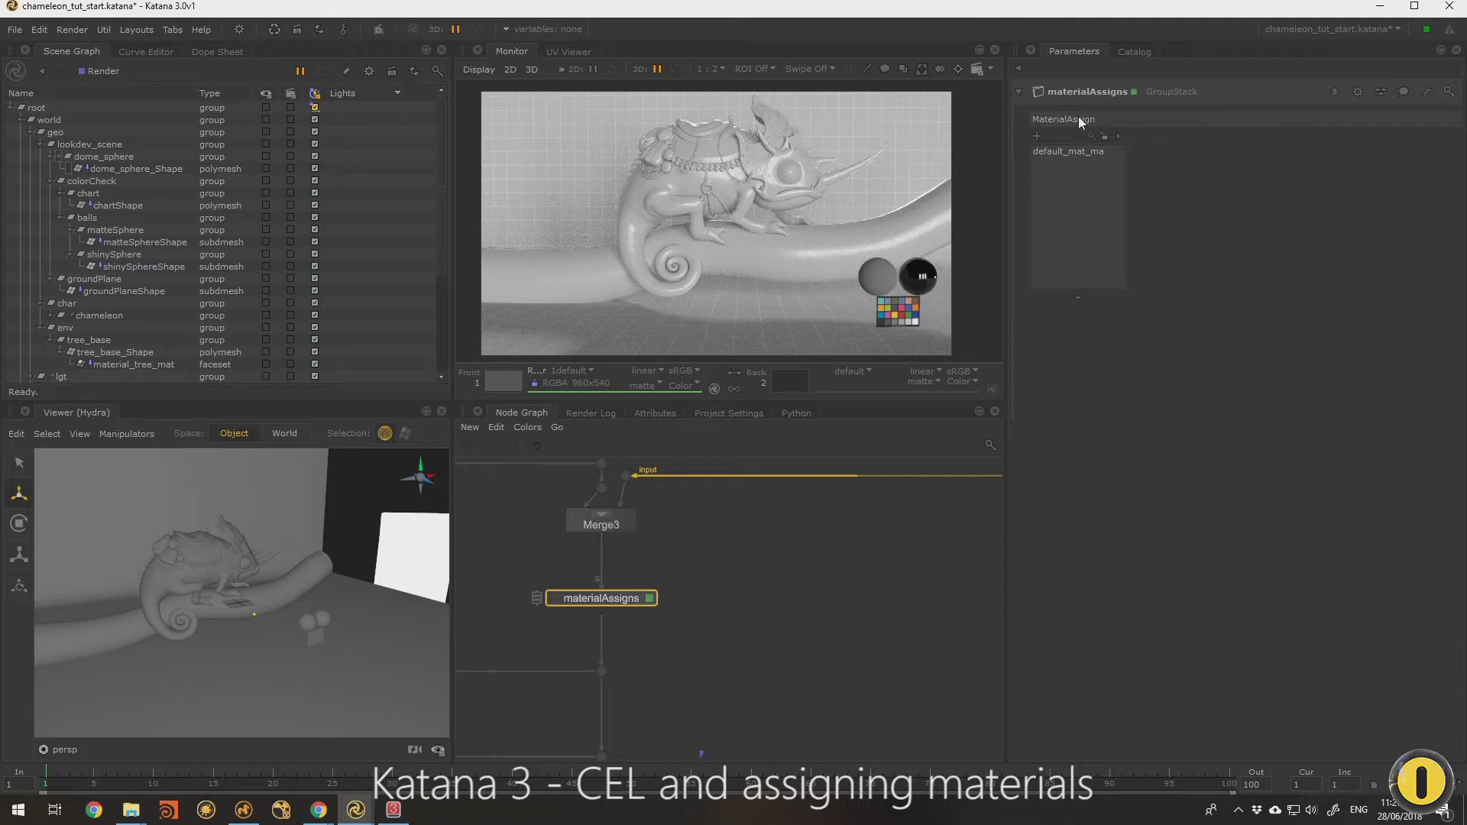
# Step: Inspect the CEL path and the assigned material of the default_mat_ma entry
pyautogui.click(1071, 151)
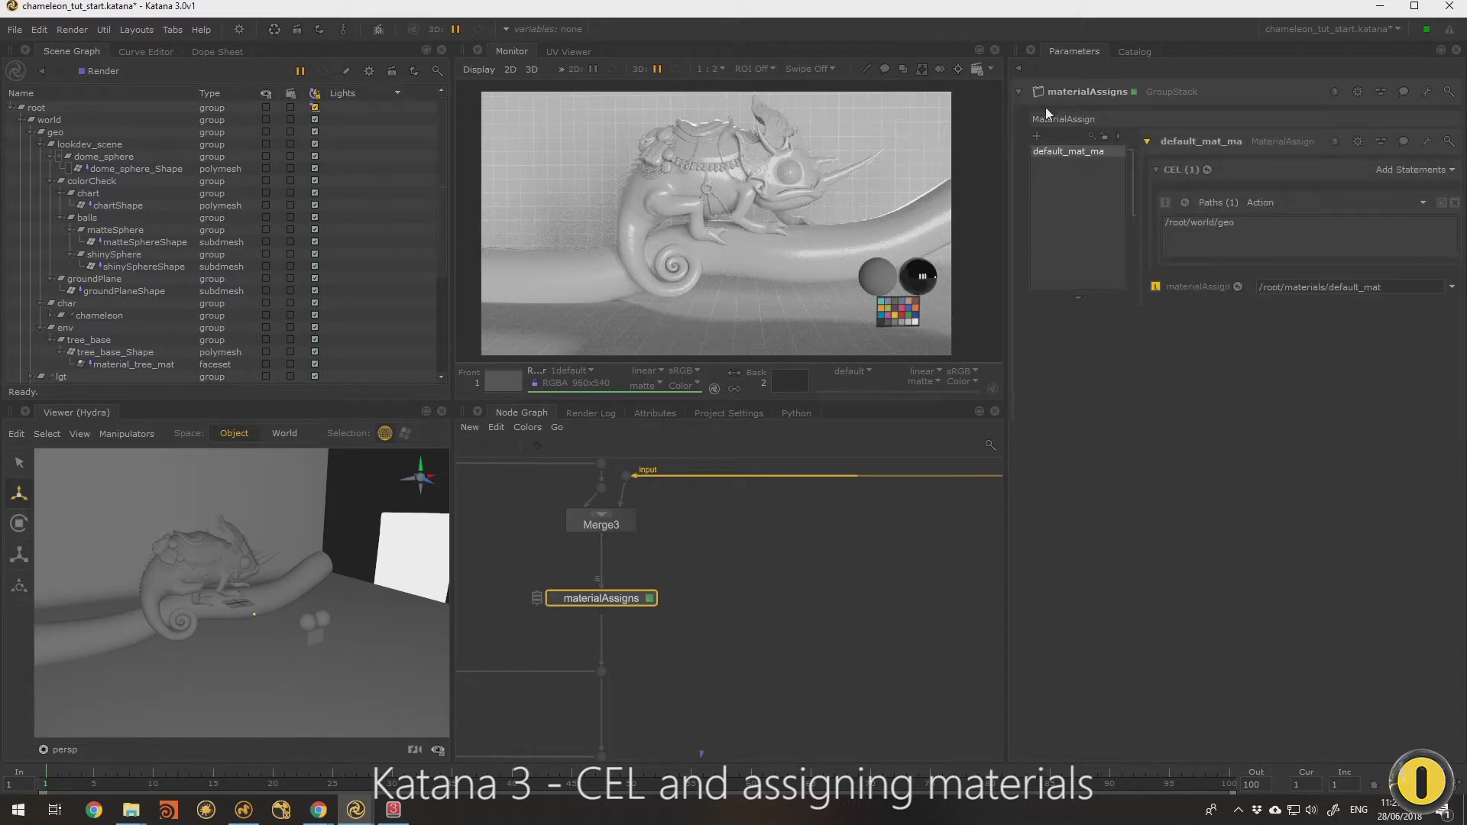
pyautogui.click(1349, 290)
pyautogui.tripleClick(1168, 223)
pyautogui.moveTo(1383, 286); pyautogui.dragTo(1148, 287)
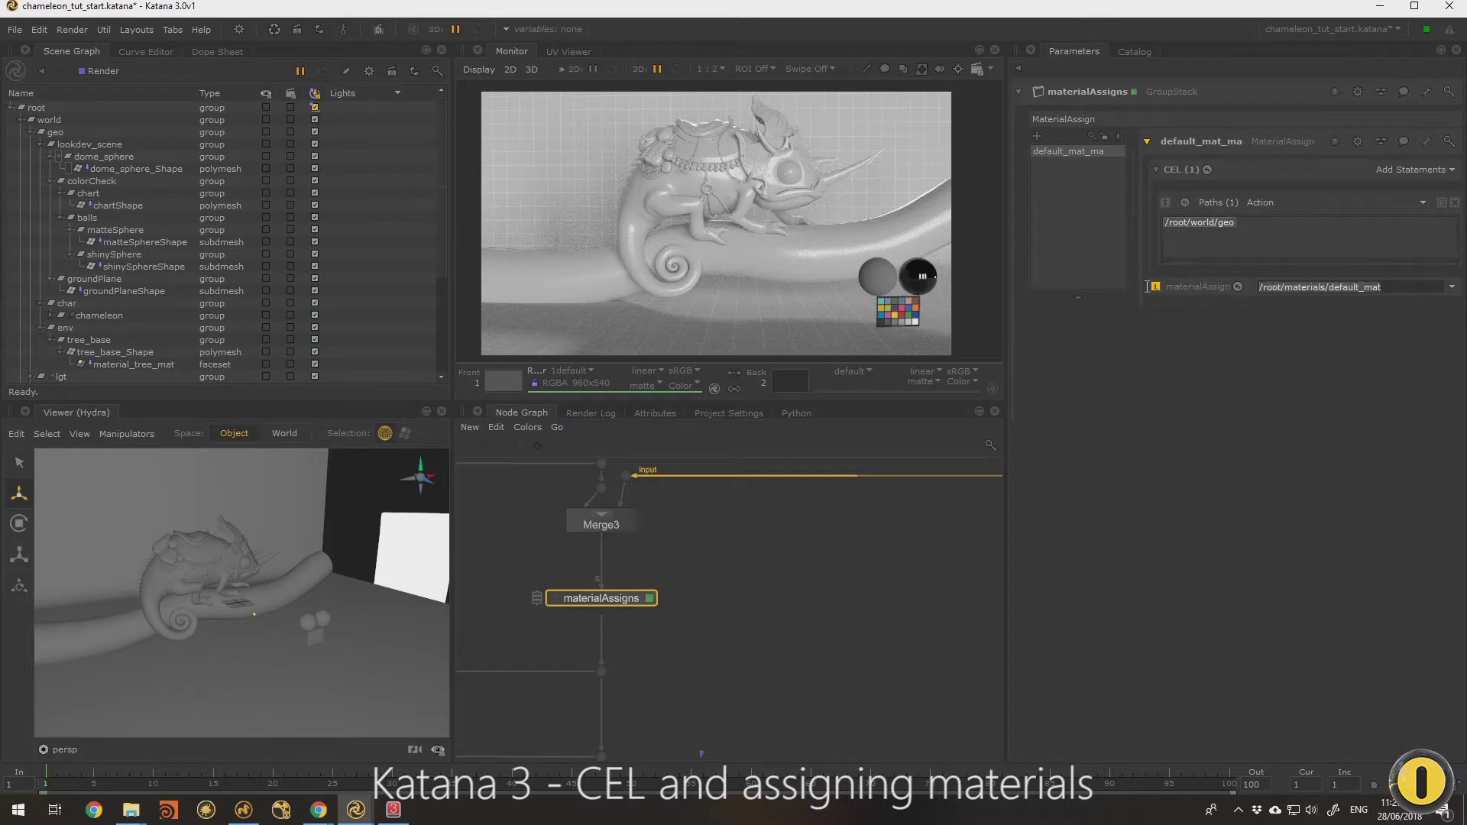
pyautogui.click(1259, 260)
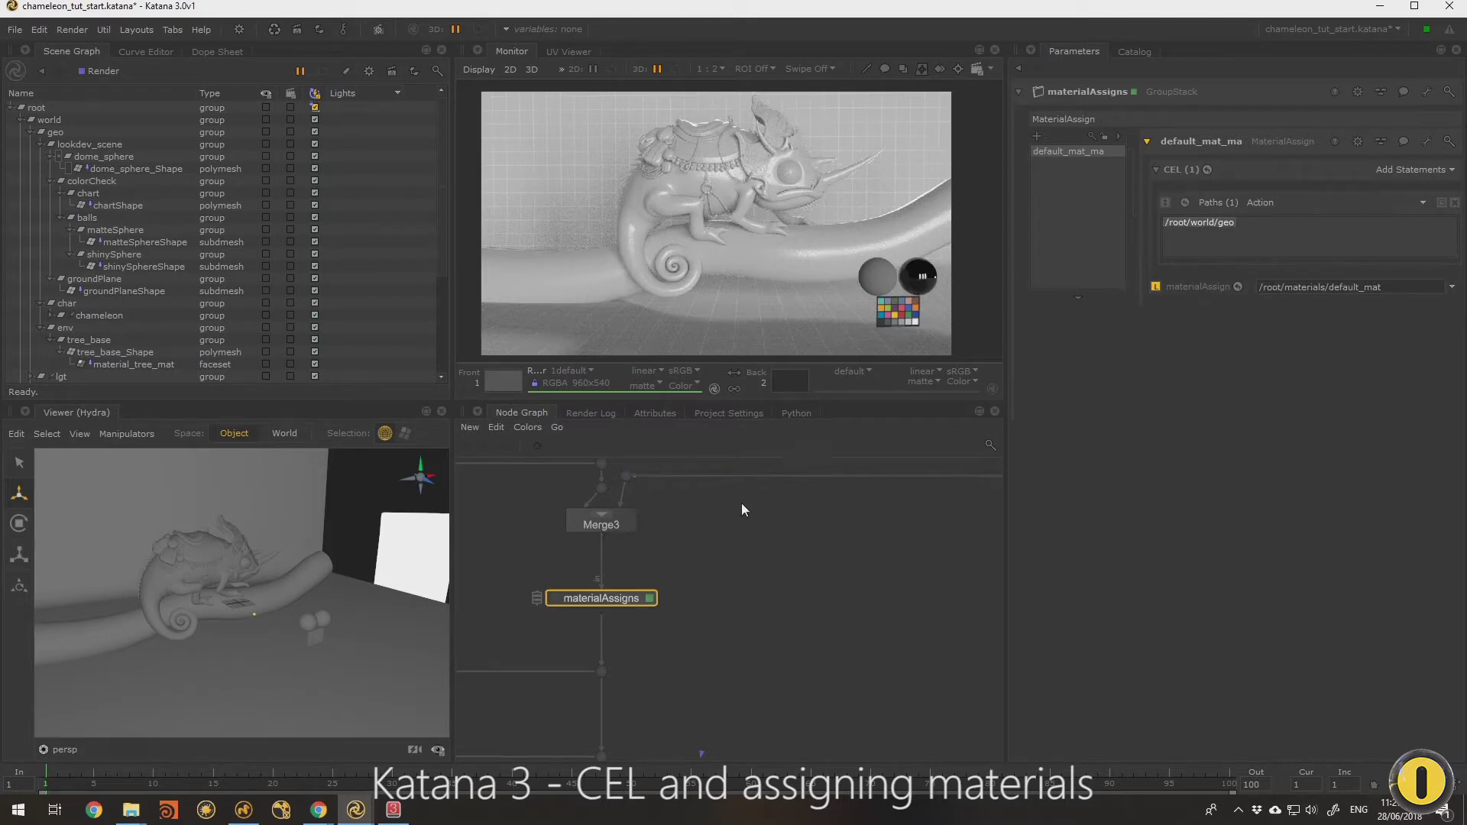
# Step: Create an AttributeSet node and place it beside materialAssigns
pyautogui.press('Tab')
pyautogui.write('att')
pyautogui.press('Down')
pyautogui.press('Down')
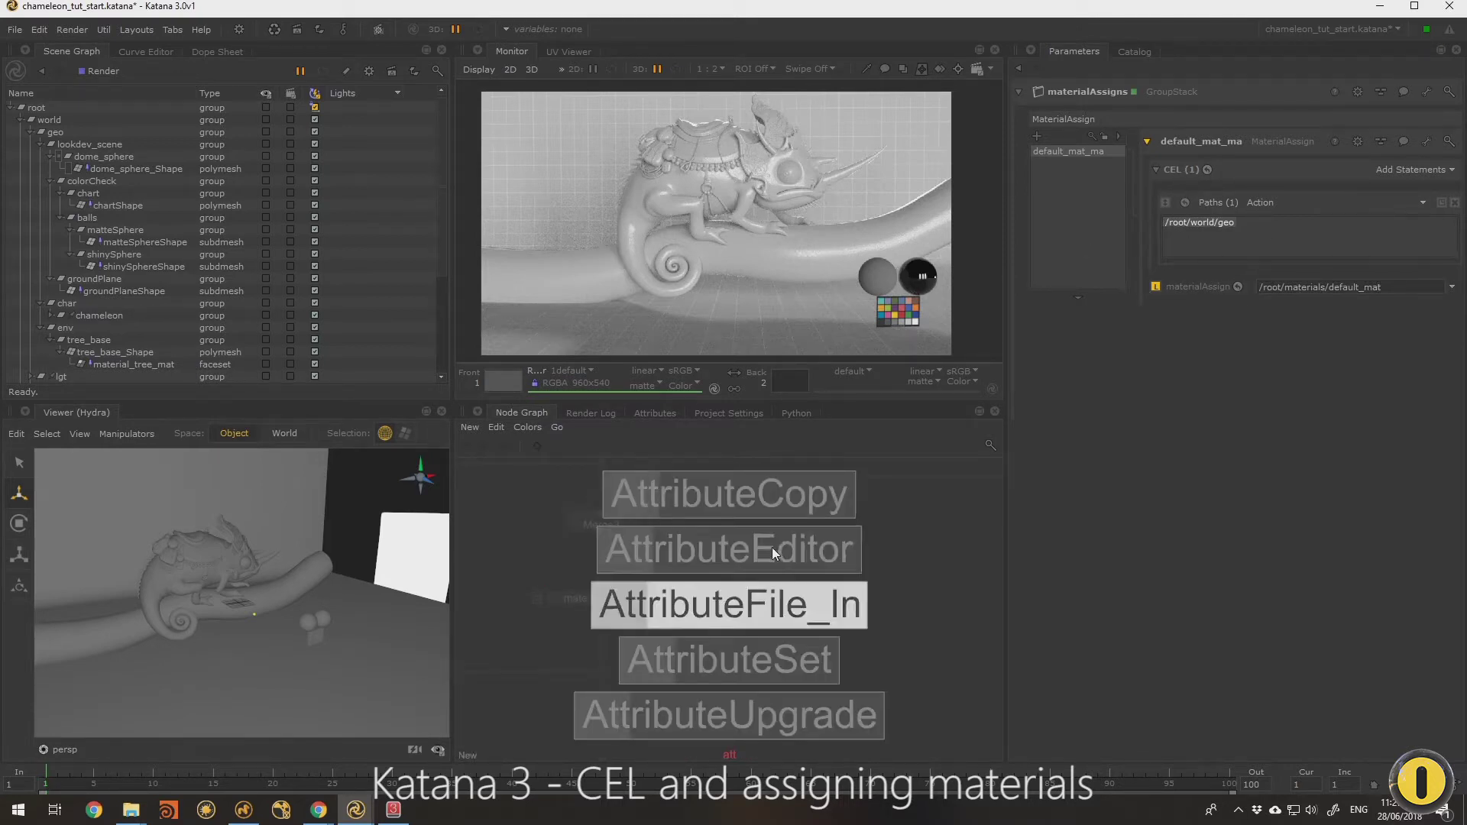
pyautogui.press('Return')
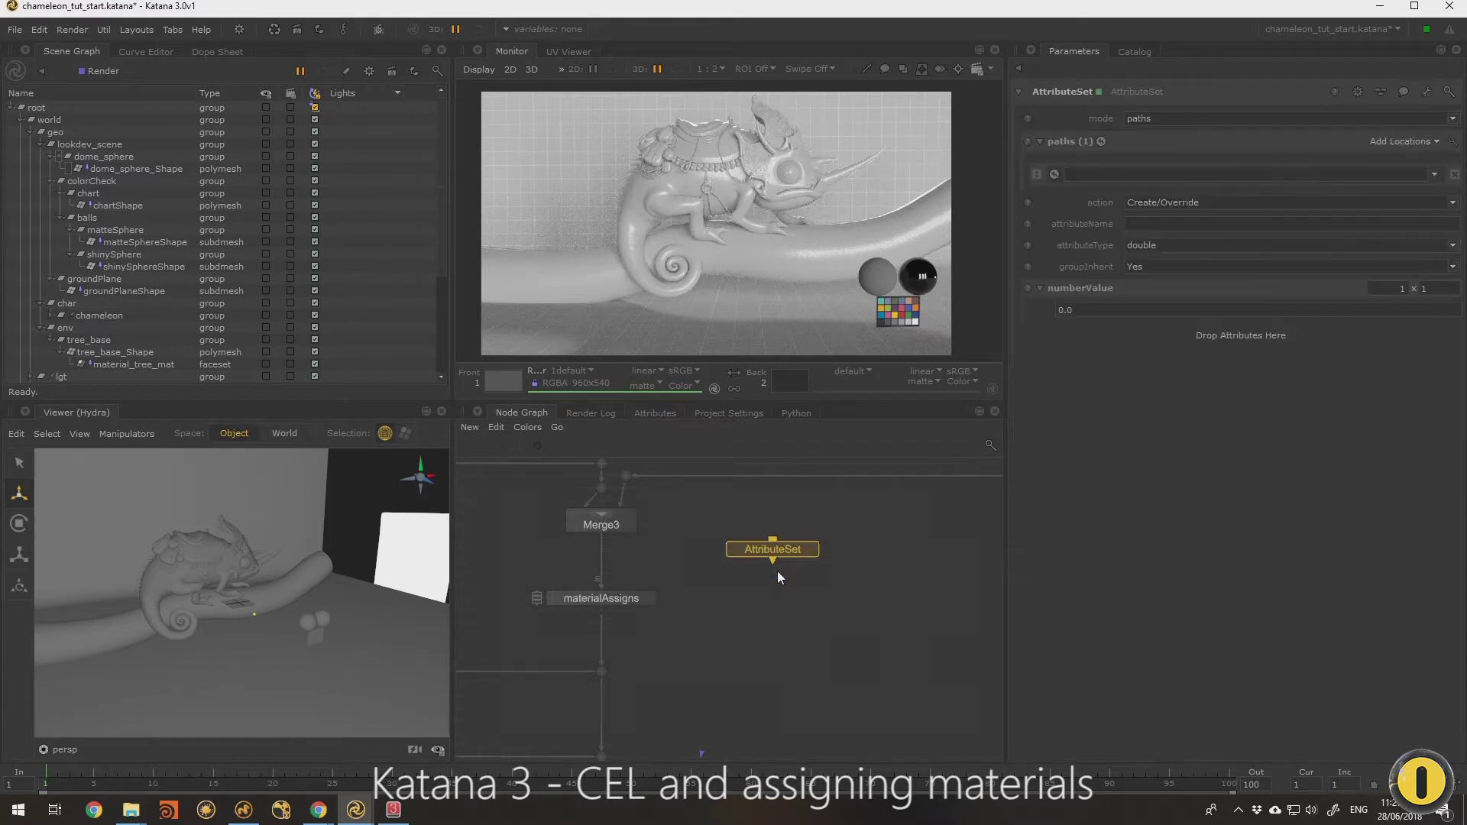
pyautogui.click(806, 607)
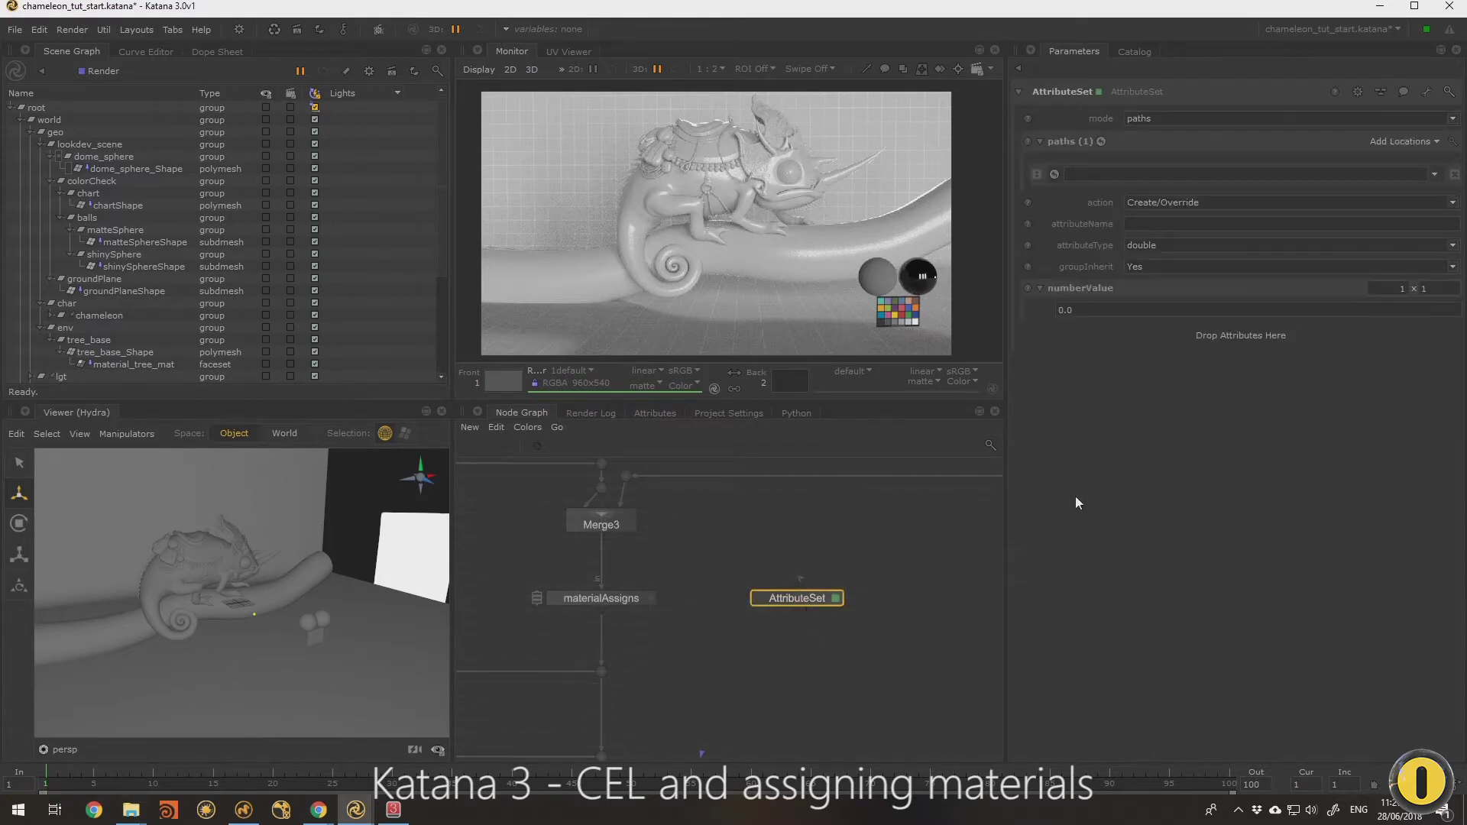
# Step: Set the AttributeSet mode to CEL and add a Paths and a Custom statement to its selection
pyautogui.click(1159, 119)
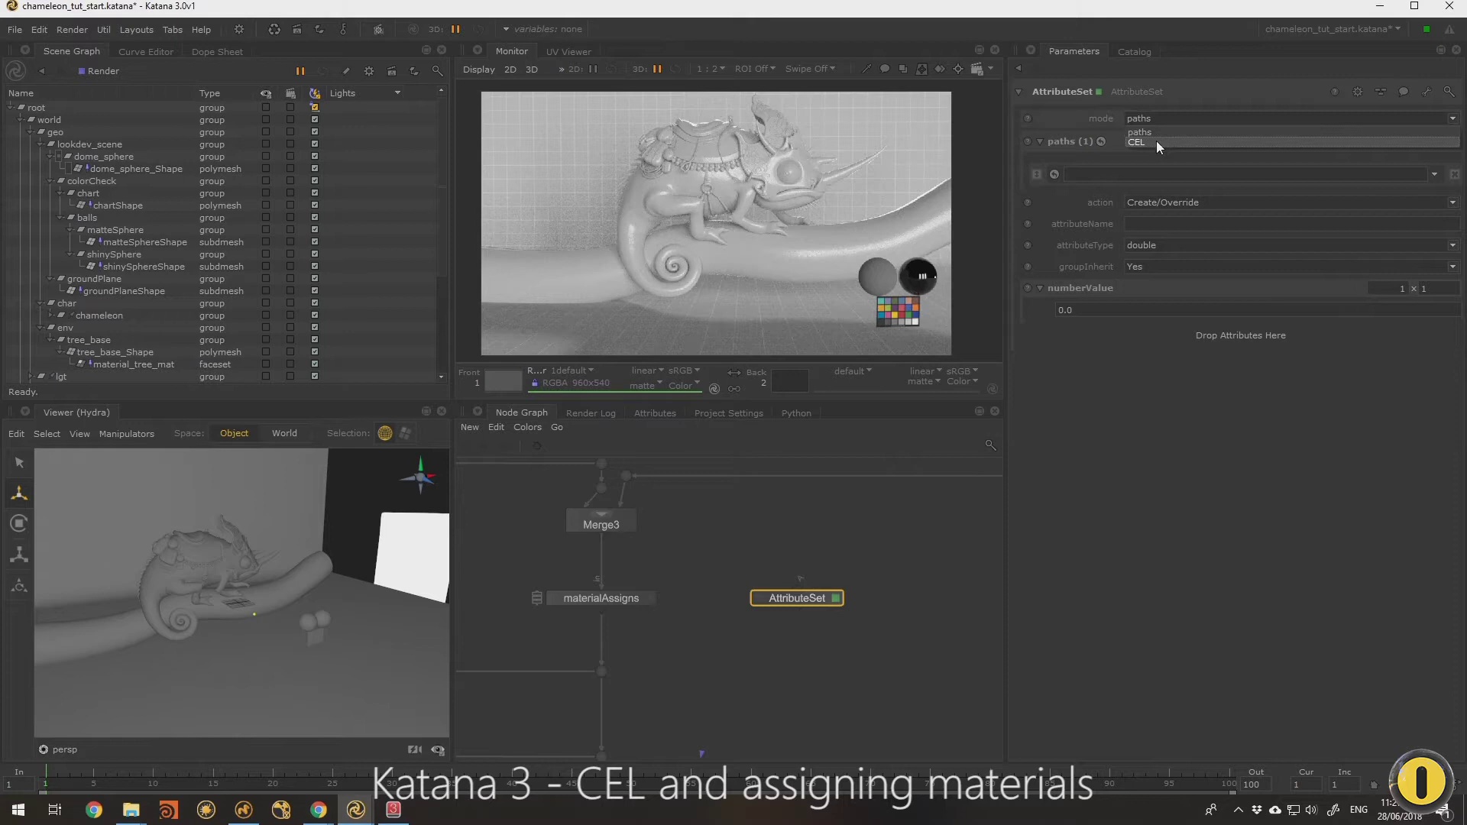
pyautogui.click(1157, 143)
pyautogui.click(1121, 141)
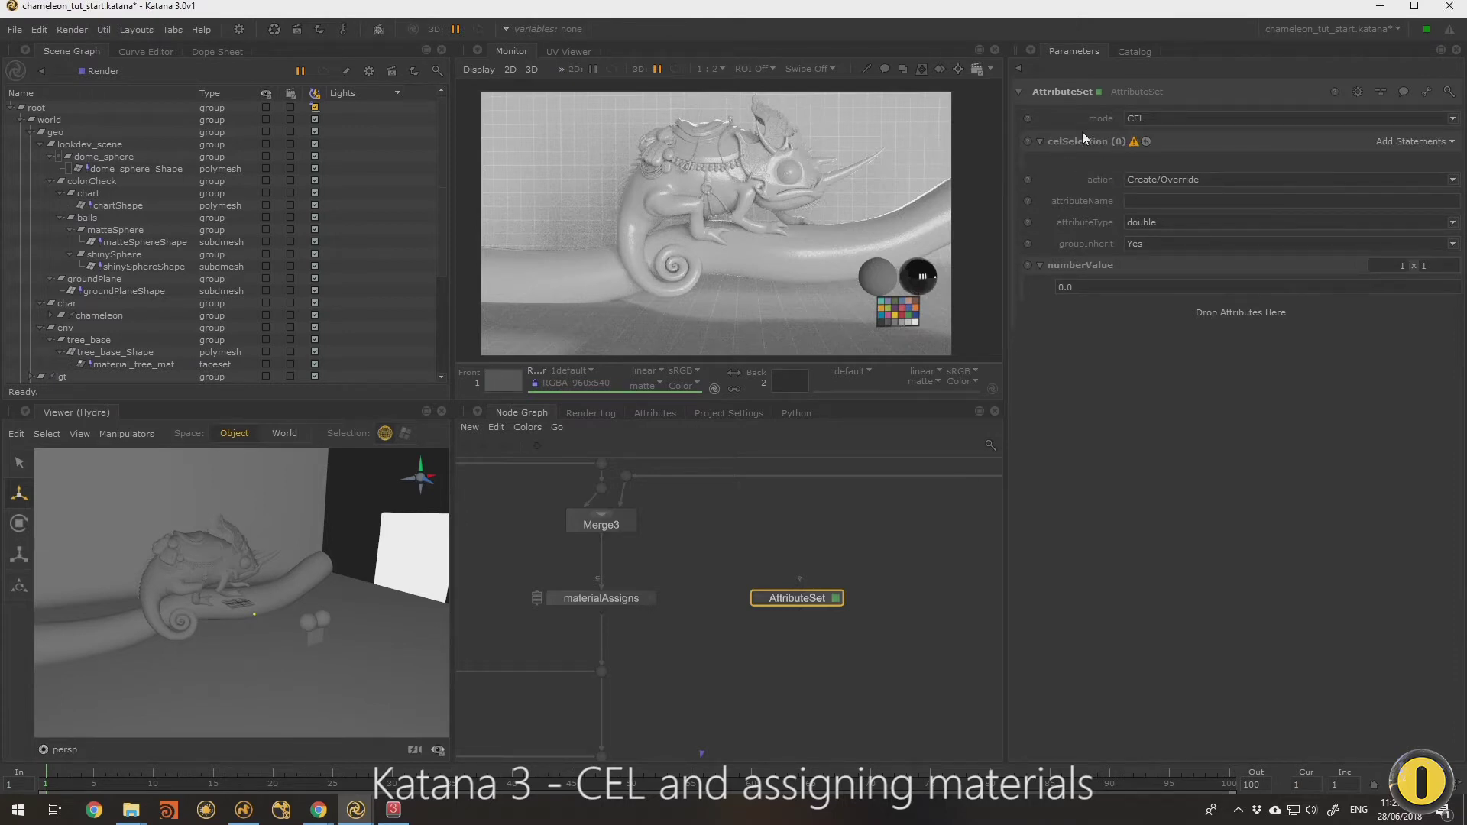
pyautogui.click(1398, 141)
pyautogui.click(1348, 162)
pyautogui.click(1399, 141)
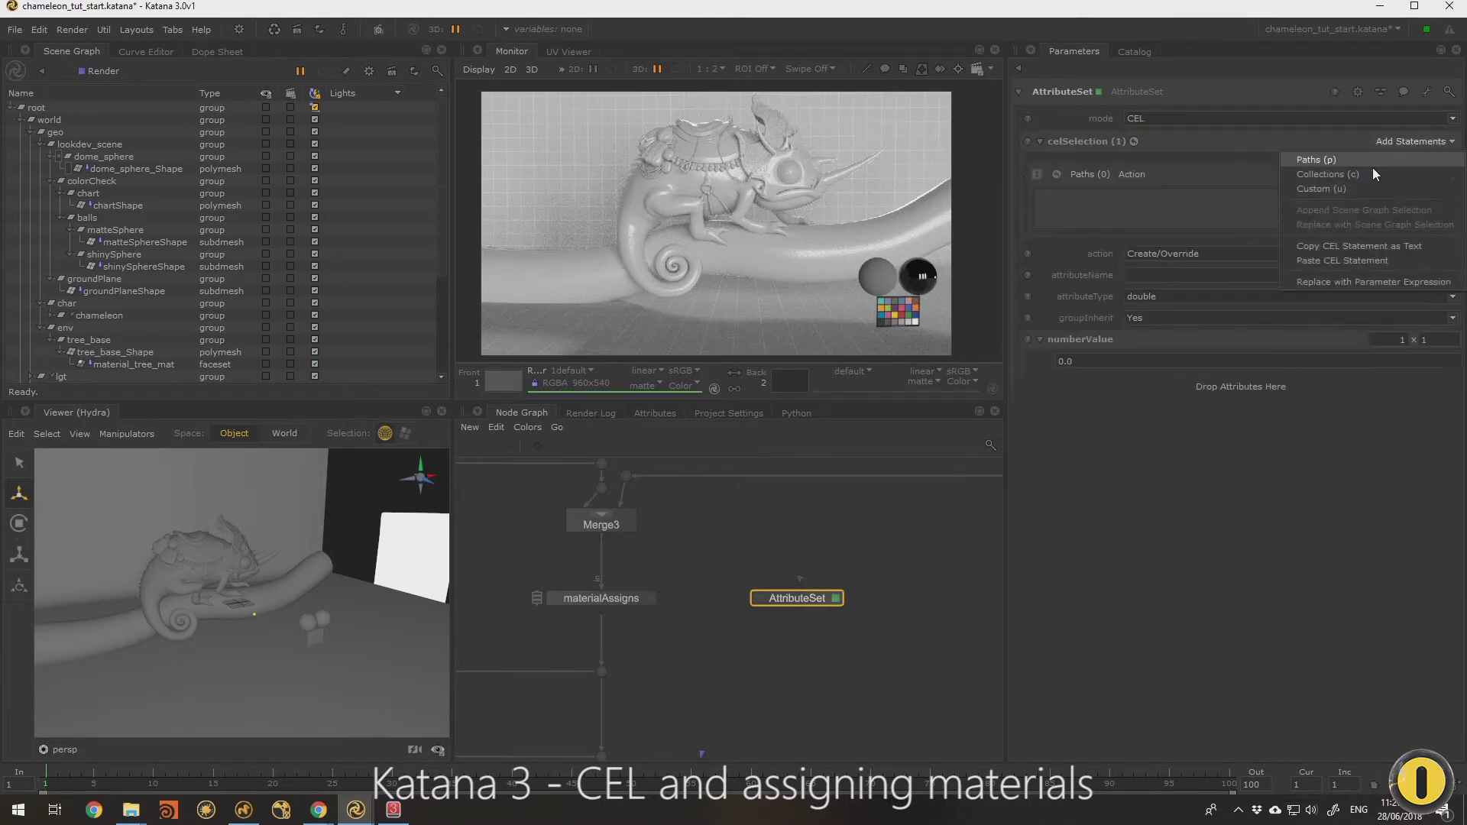
pyautogui.click(1341, 188)
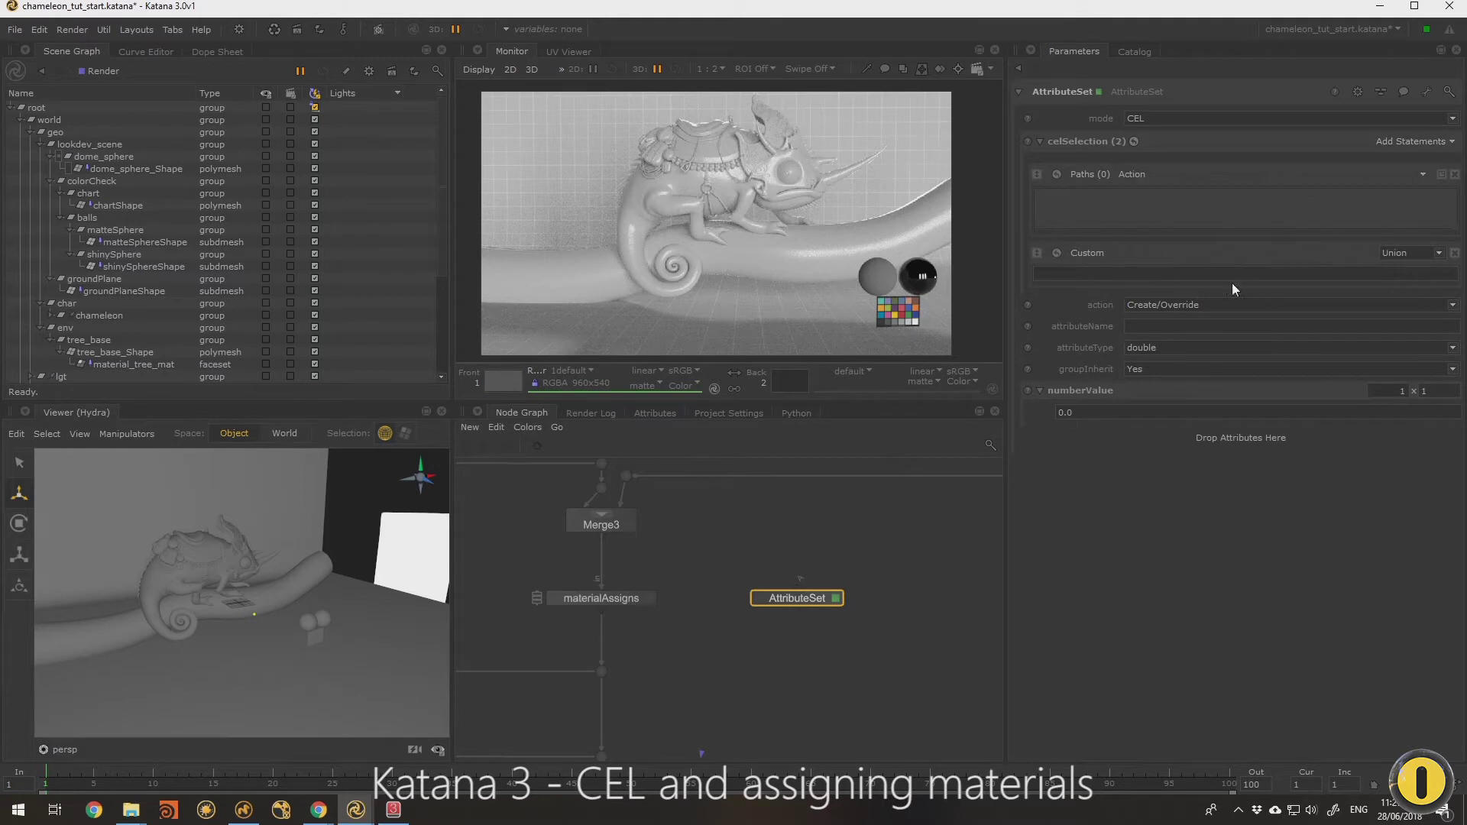
# Step: Remove the Custom and Paths statements and delete the AttributeSet node
pyautogui.click(1455, 253)
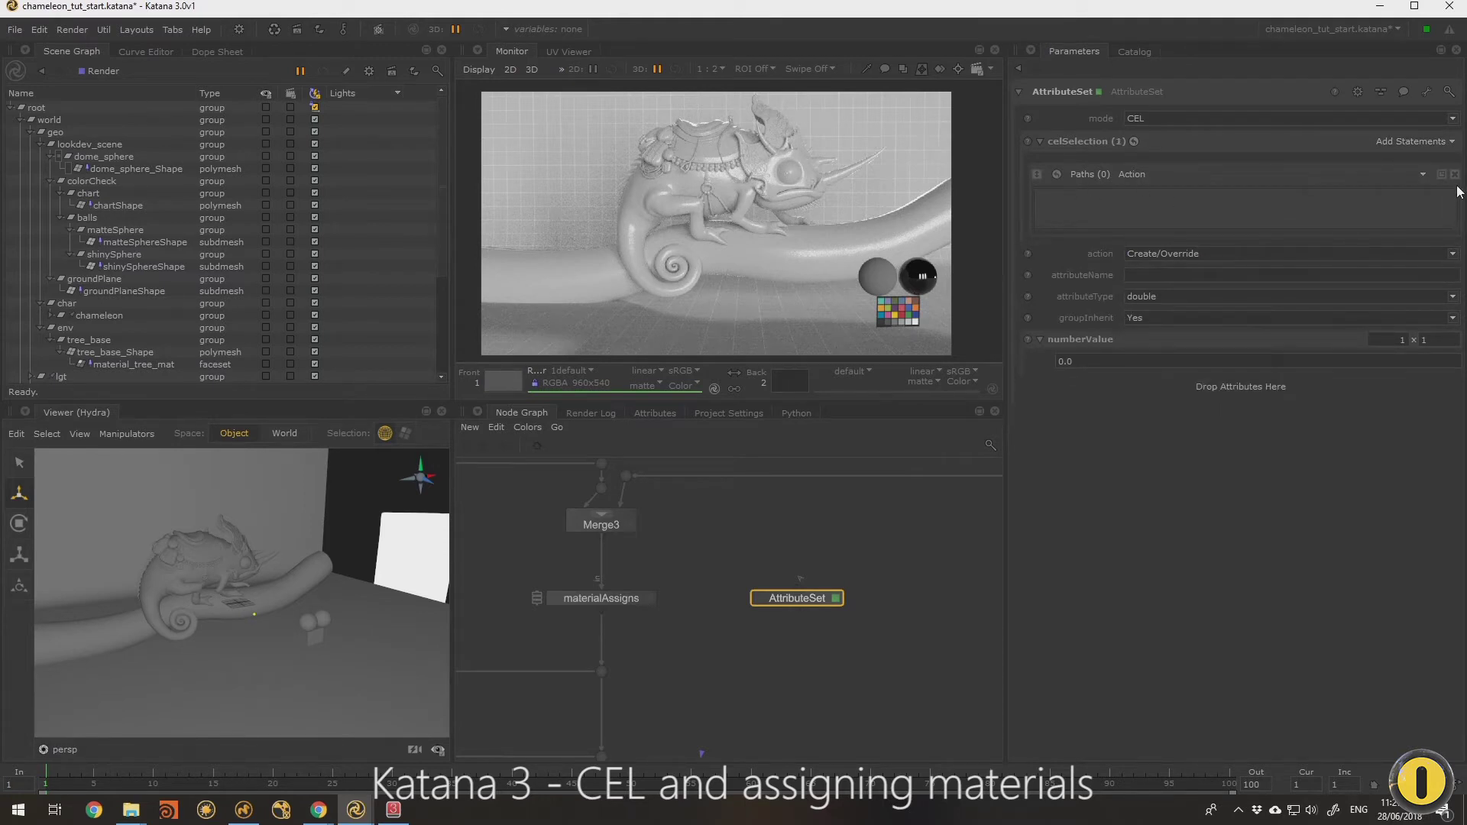
pyautogui.click(1455, 175)
pyautogui.click(1067, 142)
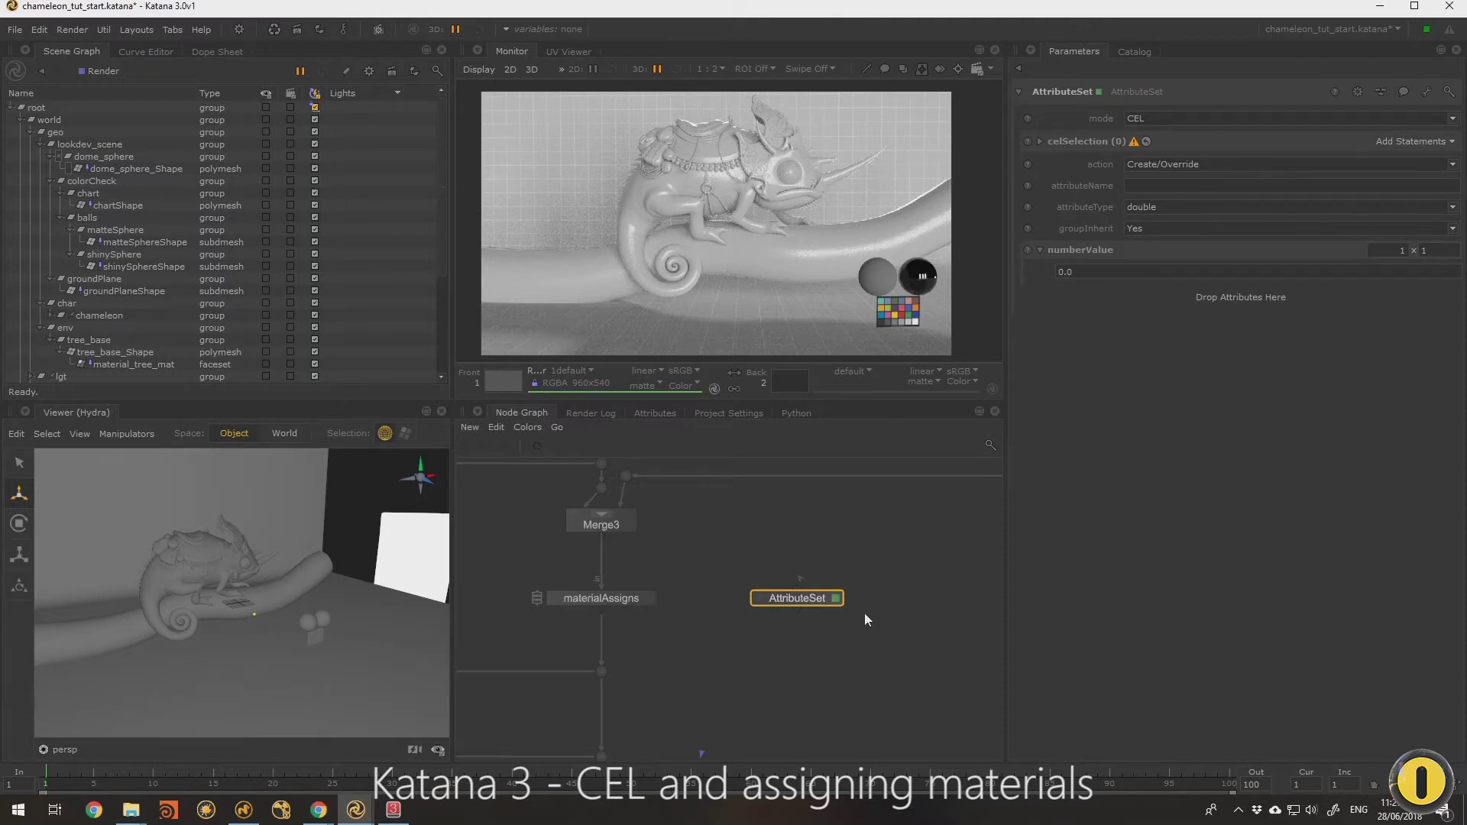
pyautogui.press('Delete')
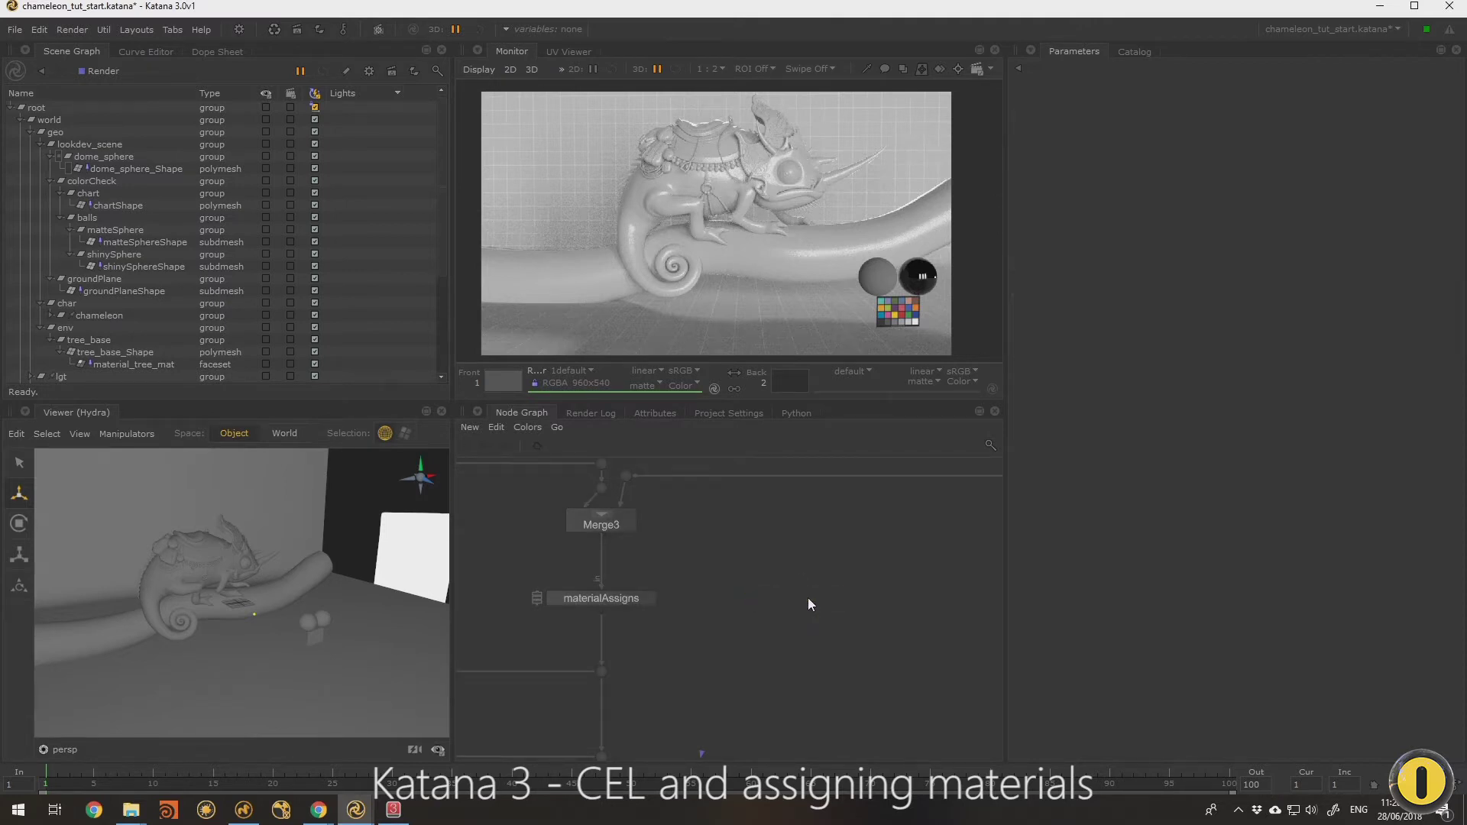
# Step: Reopen the materialAssigns parameters and compare default_mat_ma's path and material with the geo hierarchy in the scene graph
pyautogui.click(650, 597)
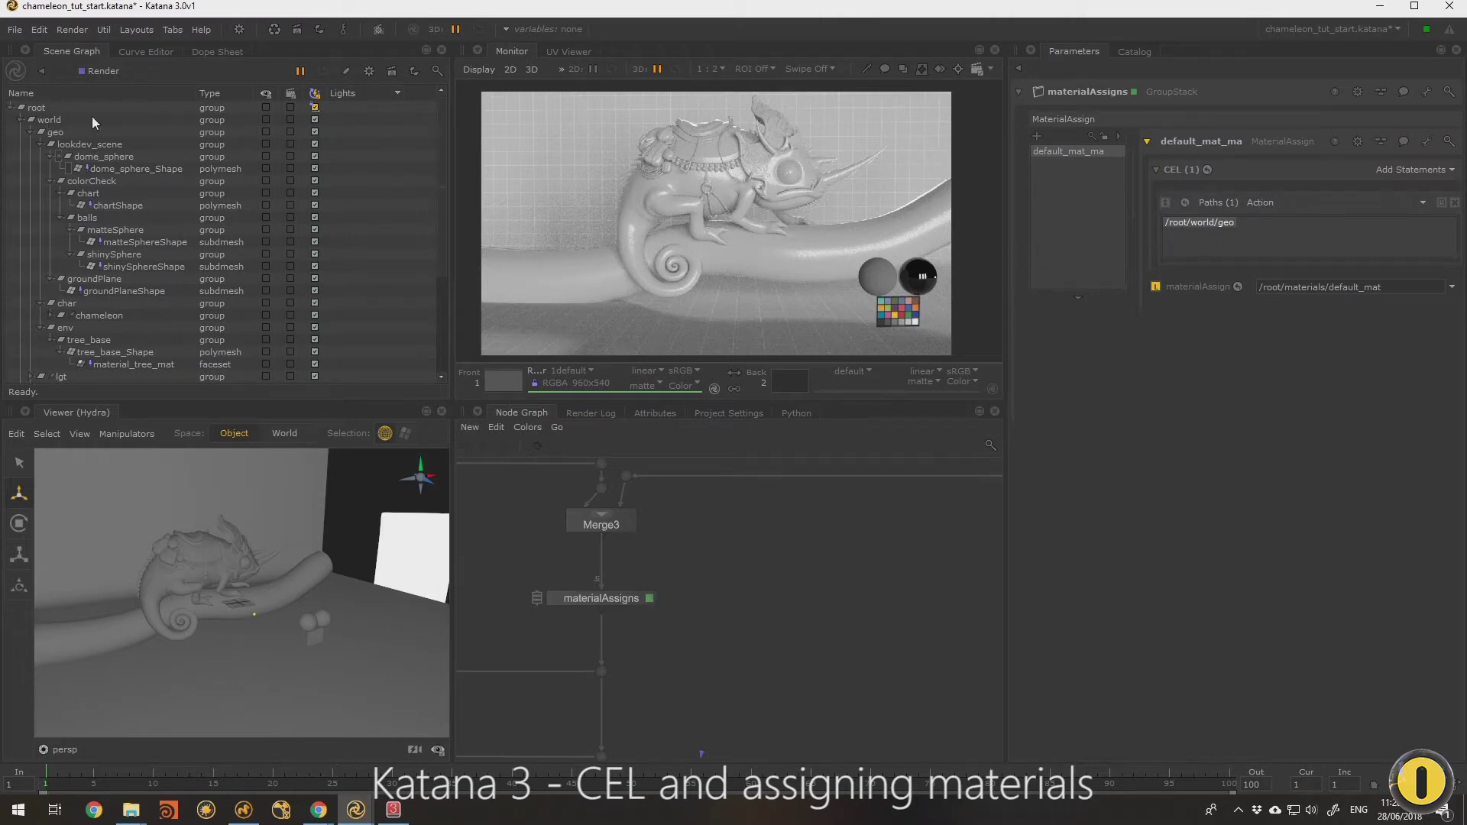
pyautogui.keyDown('shift'); pyautogui.moveTo(52, 133); pyautogui.dragTo(1241, 236, button='middle'); pyautogui.keyUp('shift')
pyautogui.click(31, 136)
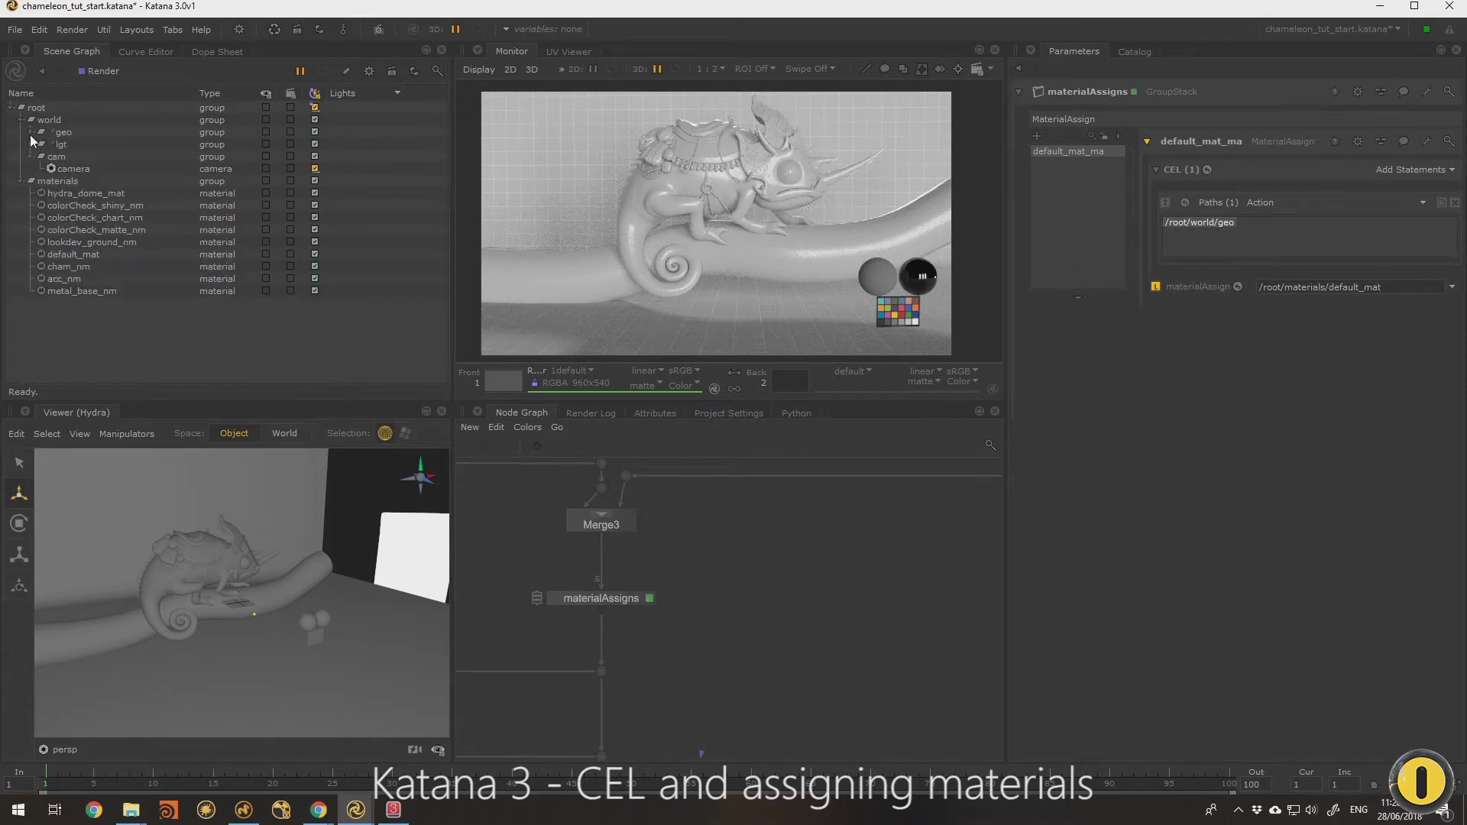
pyautogui.click(32, 132)
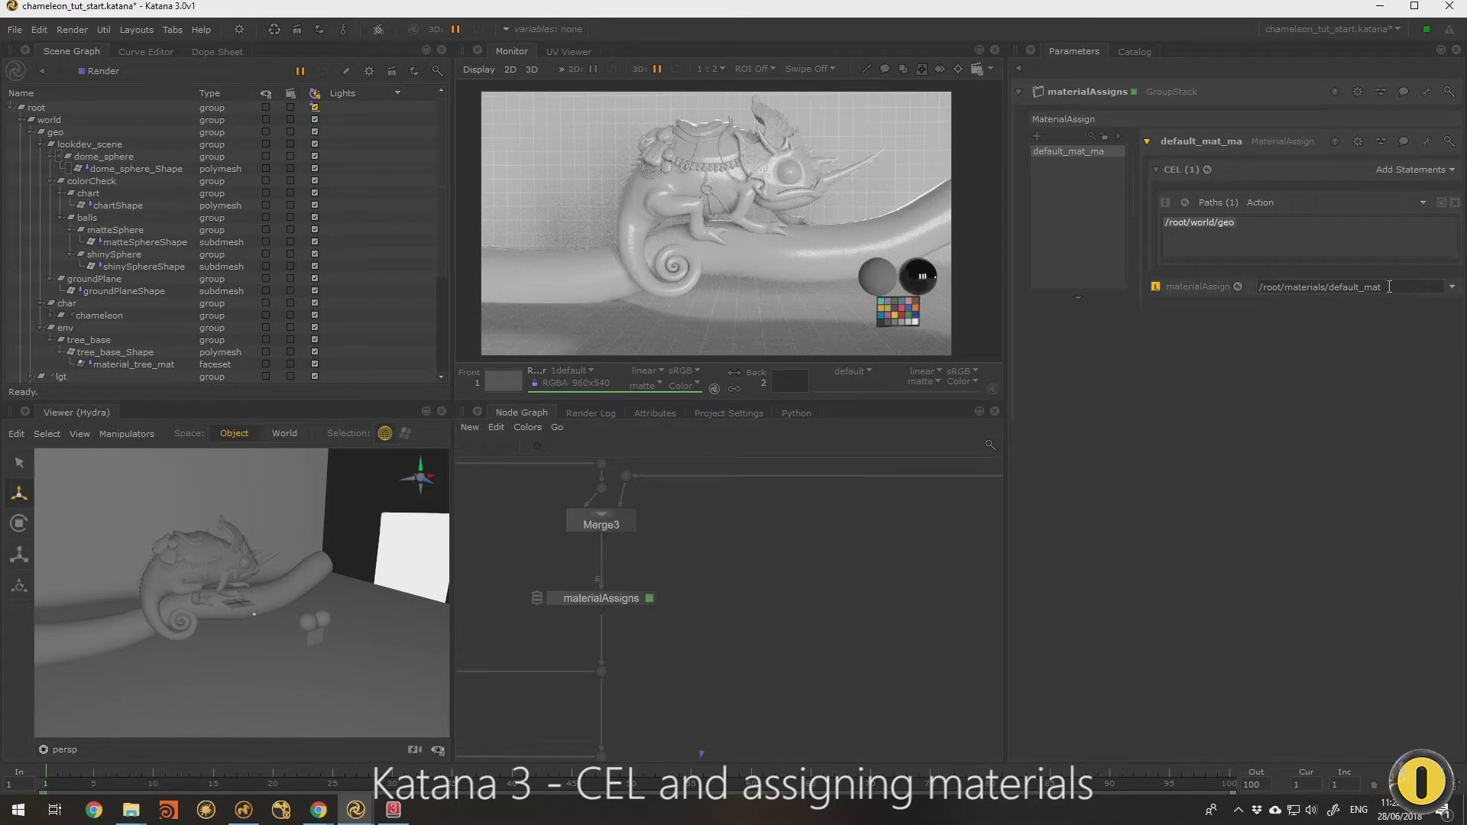
pyautogui.moveTo(1389, 287); pyautogui.dragTo(1212, 283)
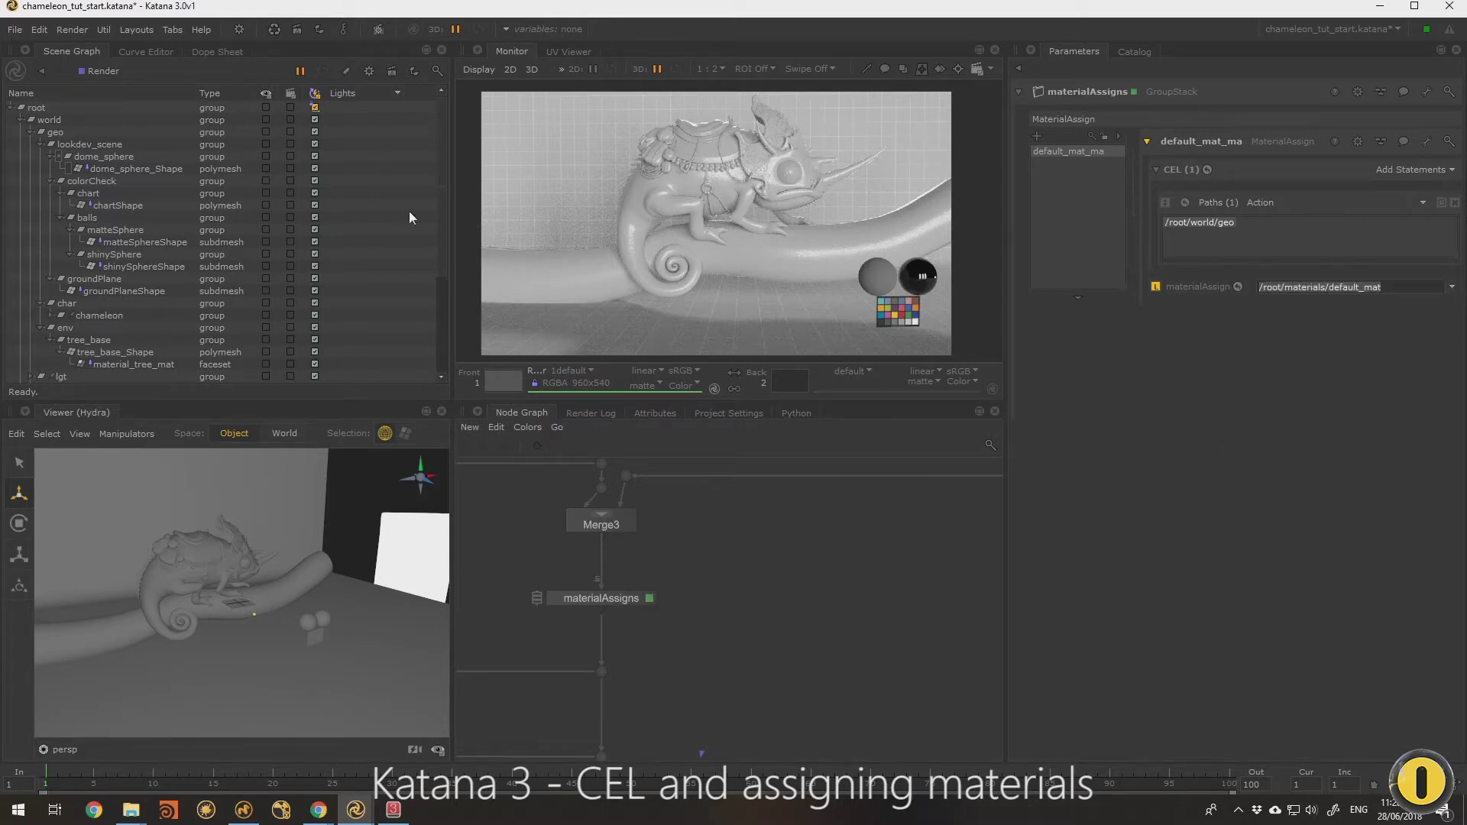
pyautogui.click(111, 181)
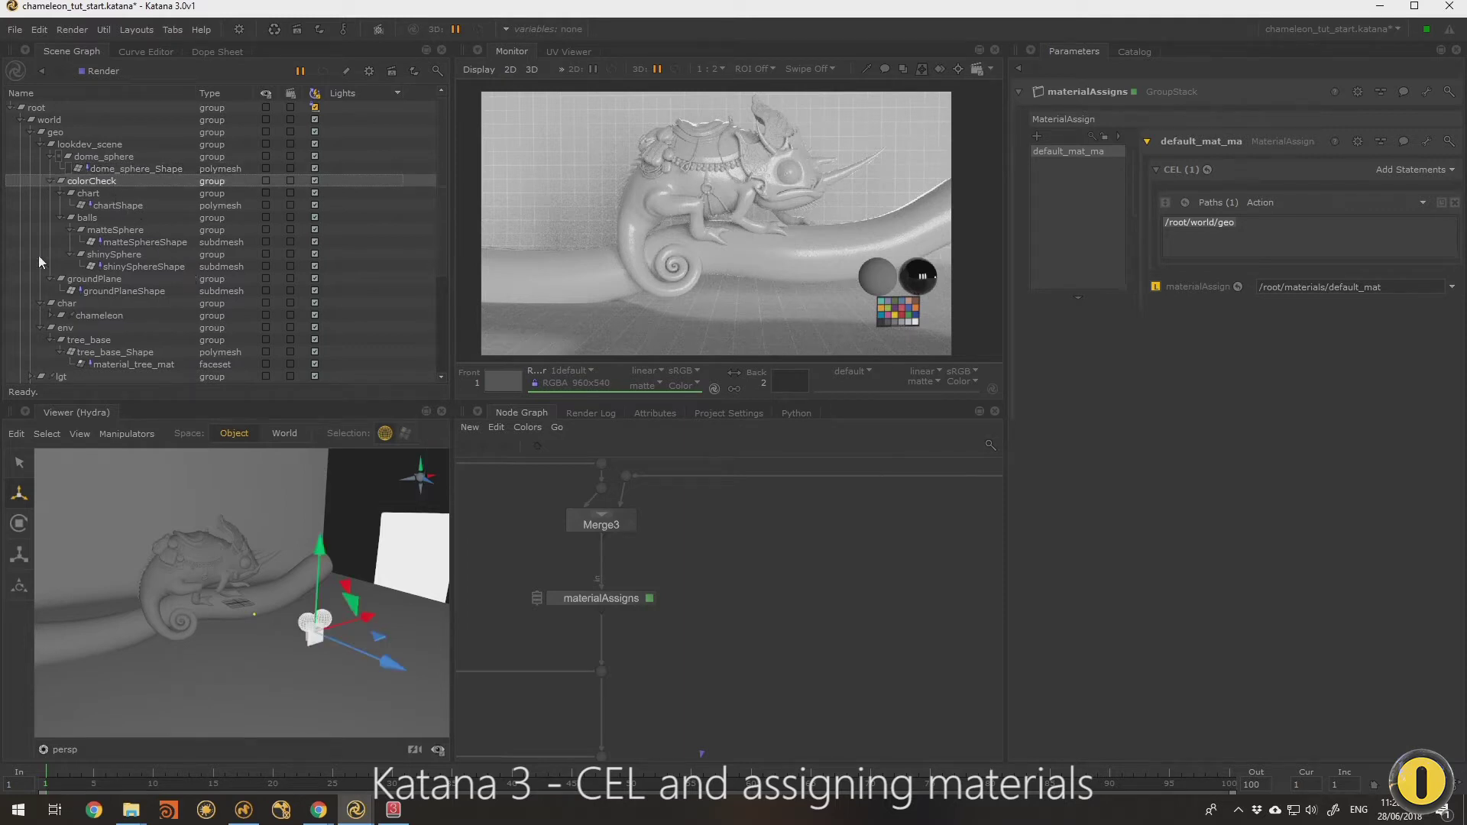
# Step: Add a second MaterialAssign entry to the materialAssigns stack and name it cham_ma
pyautogui.moveTo(654, 609); pyautogui.dragTo(730, 596, button='middle')
pyautogui.click(709, 590)
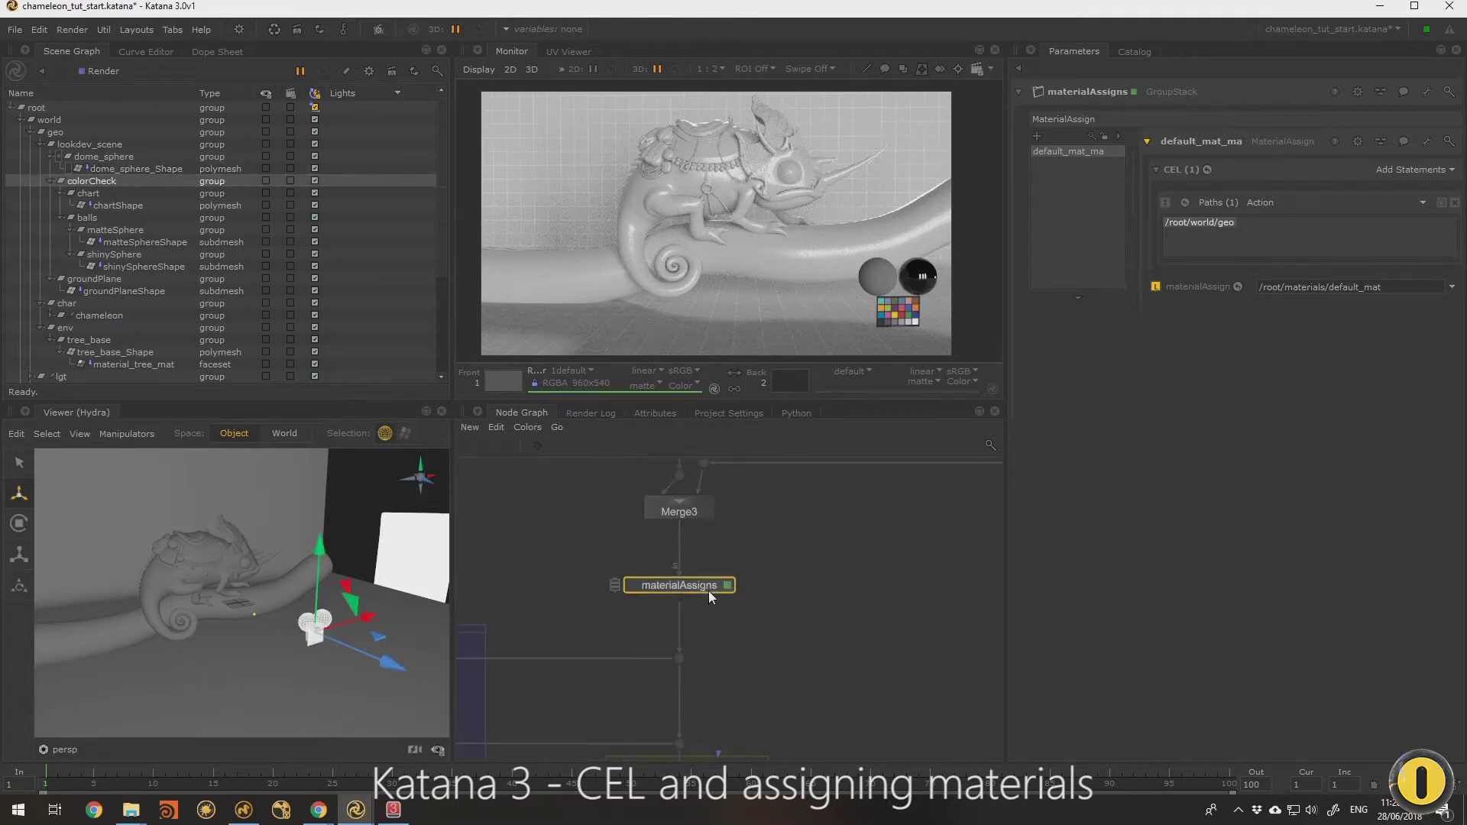
pyautogui.moveTo(812, 557); pyautogui.dragTo(809, 606, button='middle')
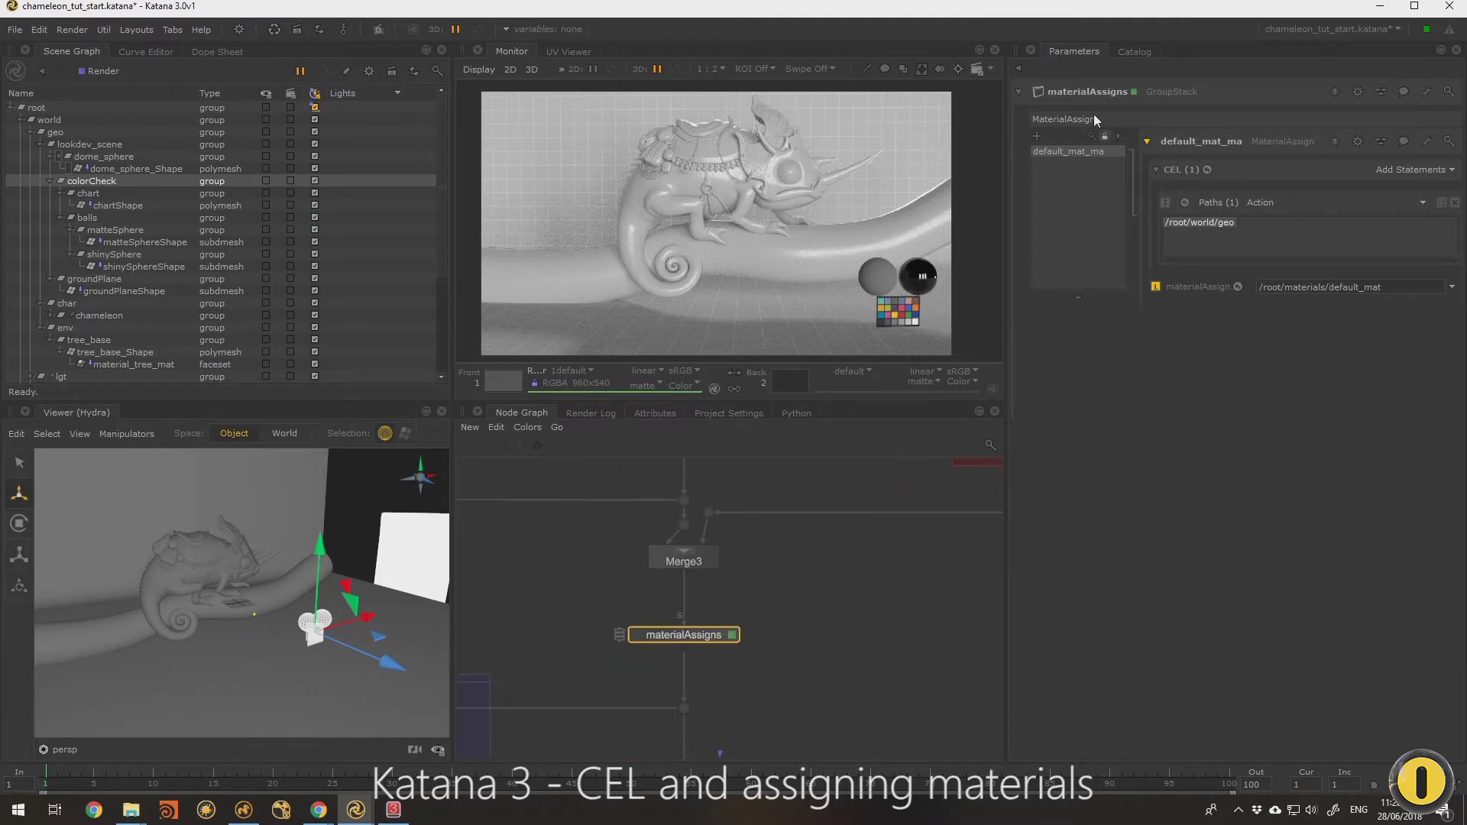
pyautogui.click(1041, 208)
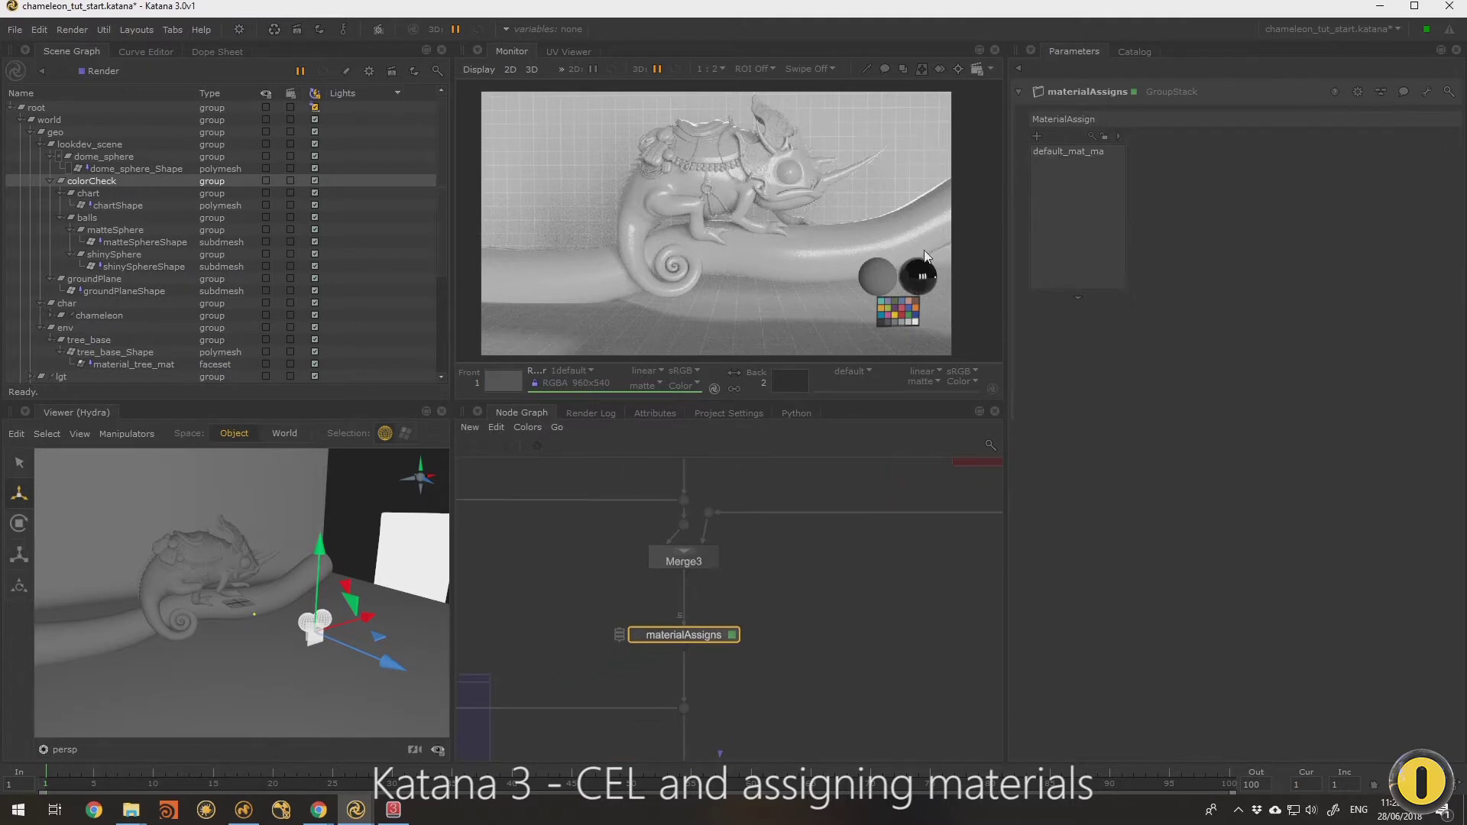
pyautogui.click(1038, 138)
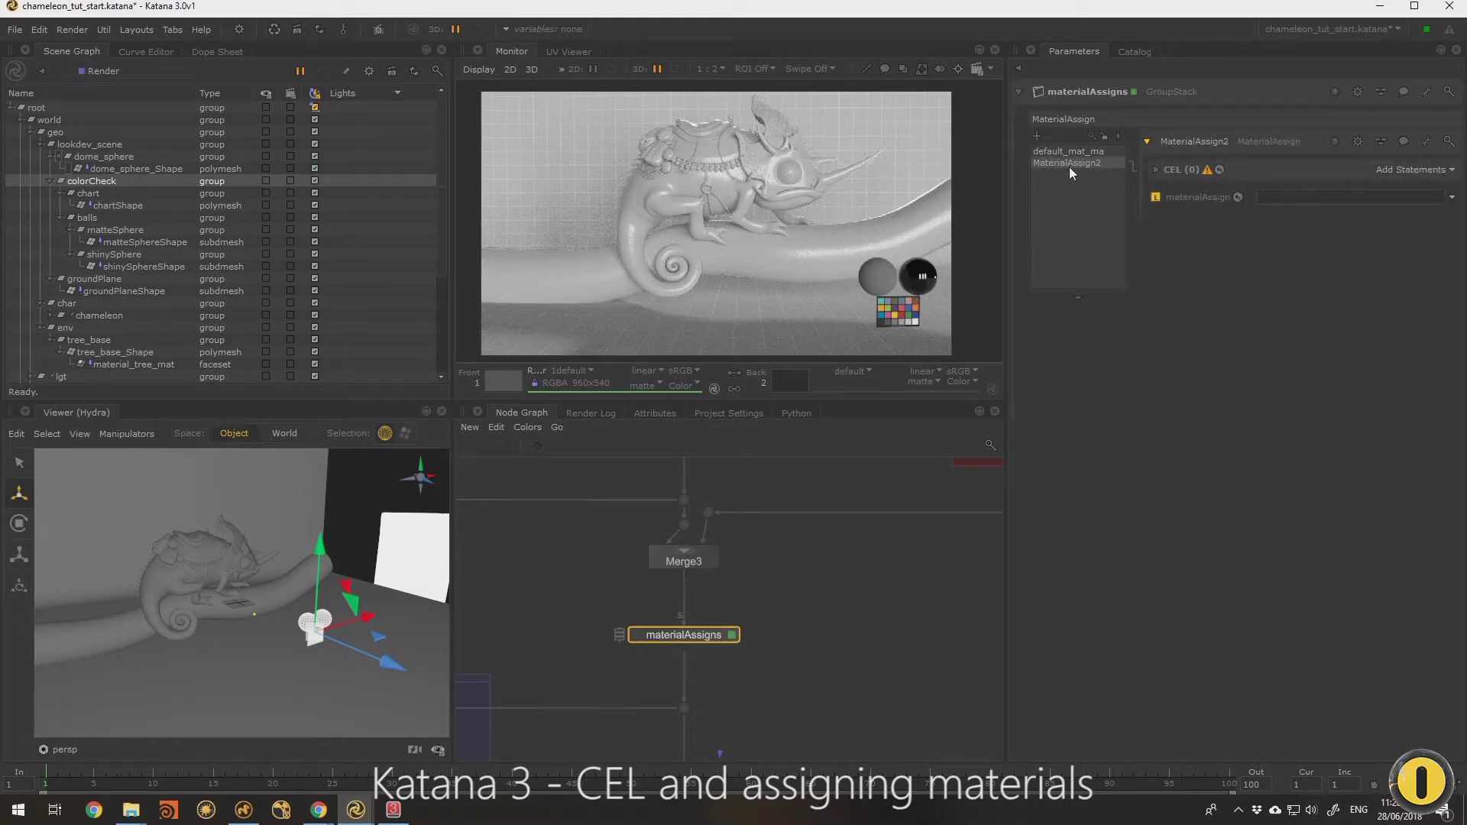
pyautogui.write('cham_ma')
pyautogui.press('Return')
# Step: Set cham_ma's assigned material to /root/materials/cham_nm from the scene graph
pyautogui.scroll(-4, 153, 334)
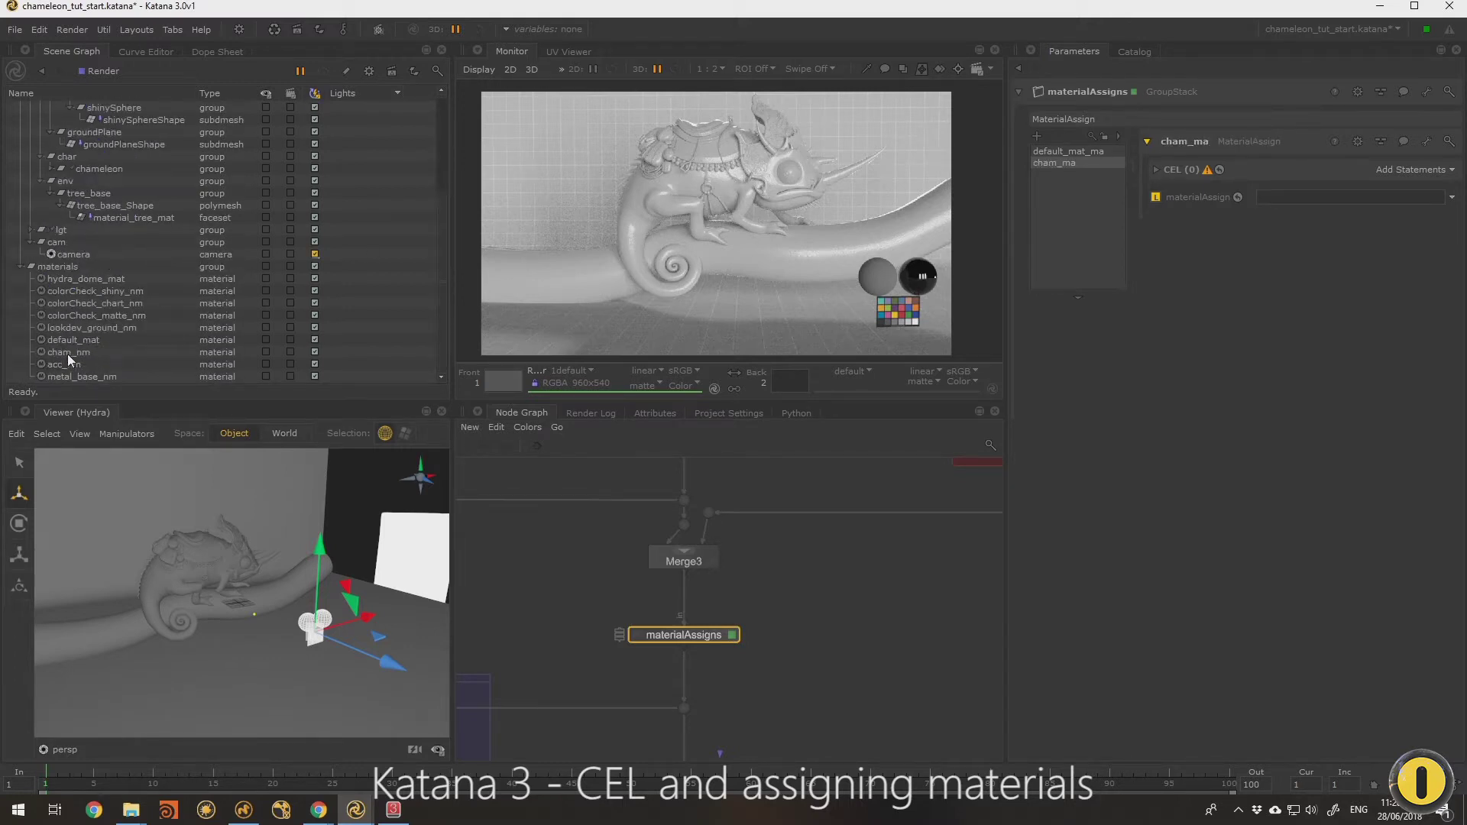
pyautogui.moveTo(68, 355); pyautogui.dragTo(78, 352)
pyautogui.moveTo(1116, 199); pyautogui.dragTo(1285, 199)
# Step: Add the chameleon's body_grp from the scene graph as a path in cham_ma's CEL statements
pyautogui.scroll(4, 199, 223)
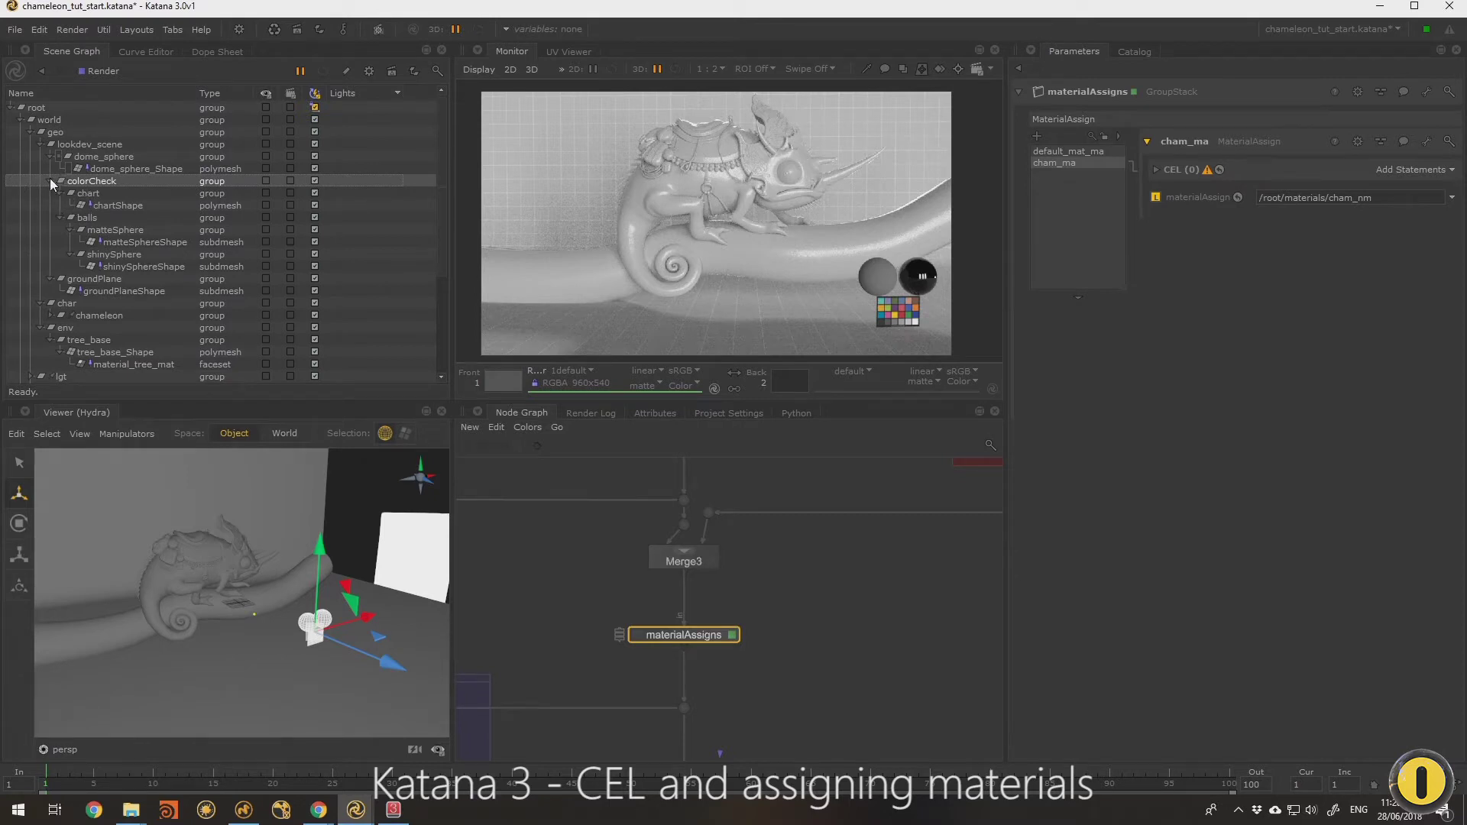
pyautogui.click(41, 143)
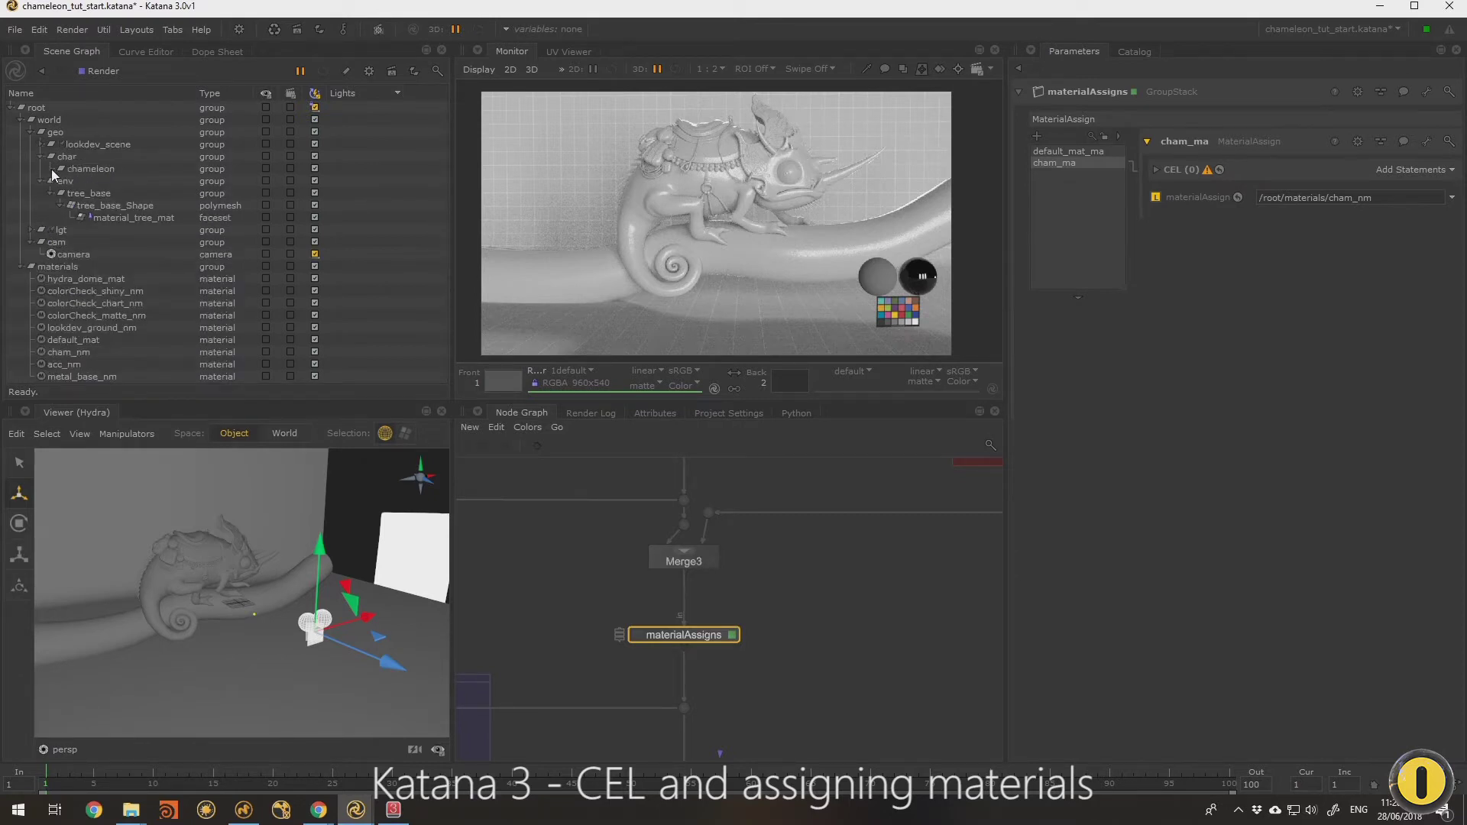
pyautogui.keyDown('shift'); pyautogui.click(52, 168); pyautogui.keyUp('shift')
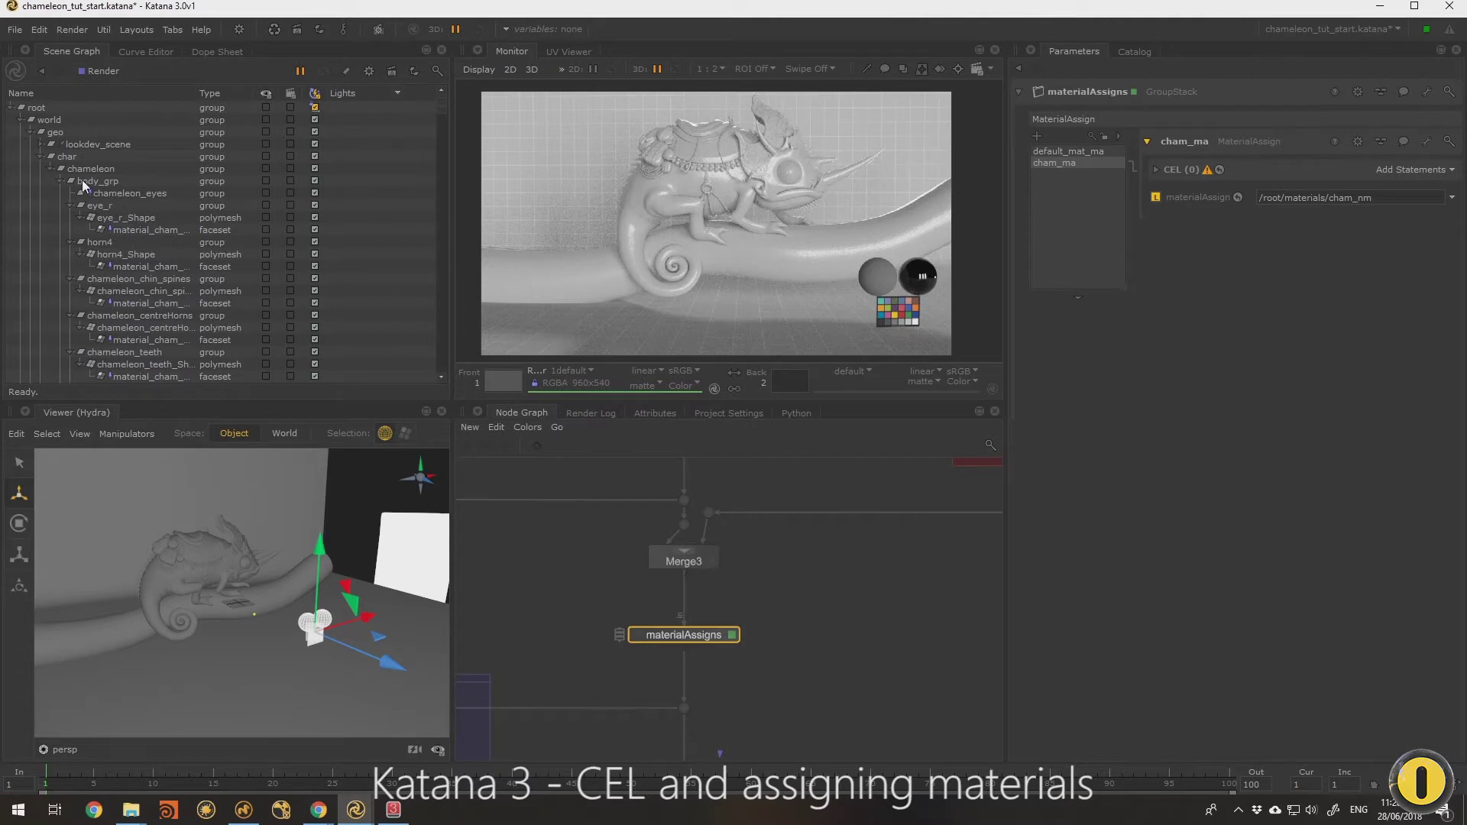
pyautogui.click(58, 181)
pyautogui.click(59, 195)
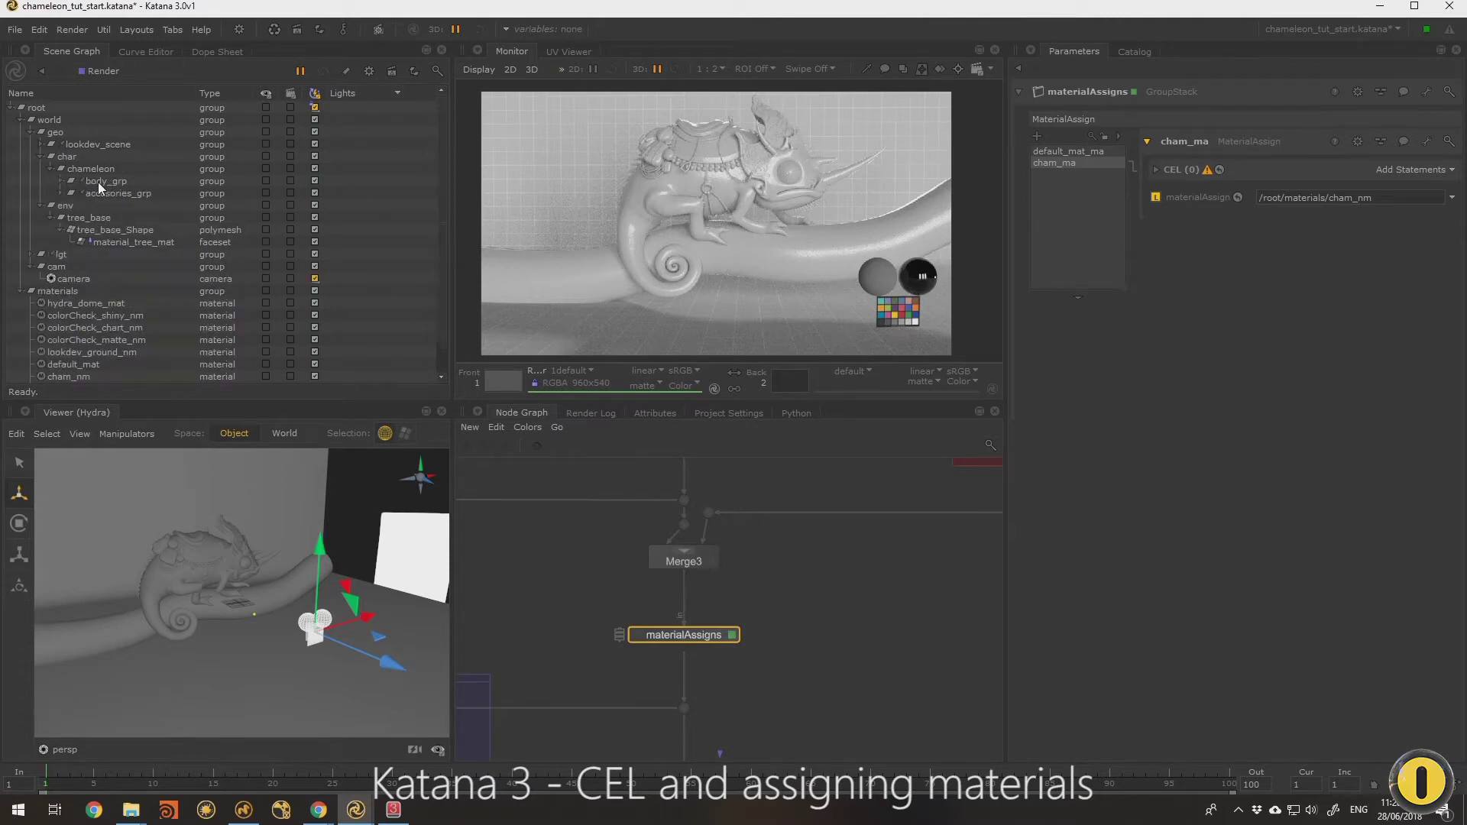
pyautogui.moveTo(105, 184); pyautogui.dragTo(136, 185)
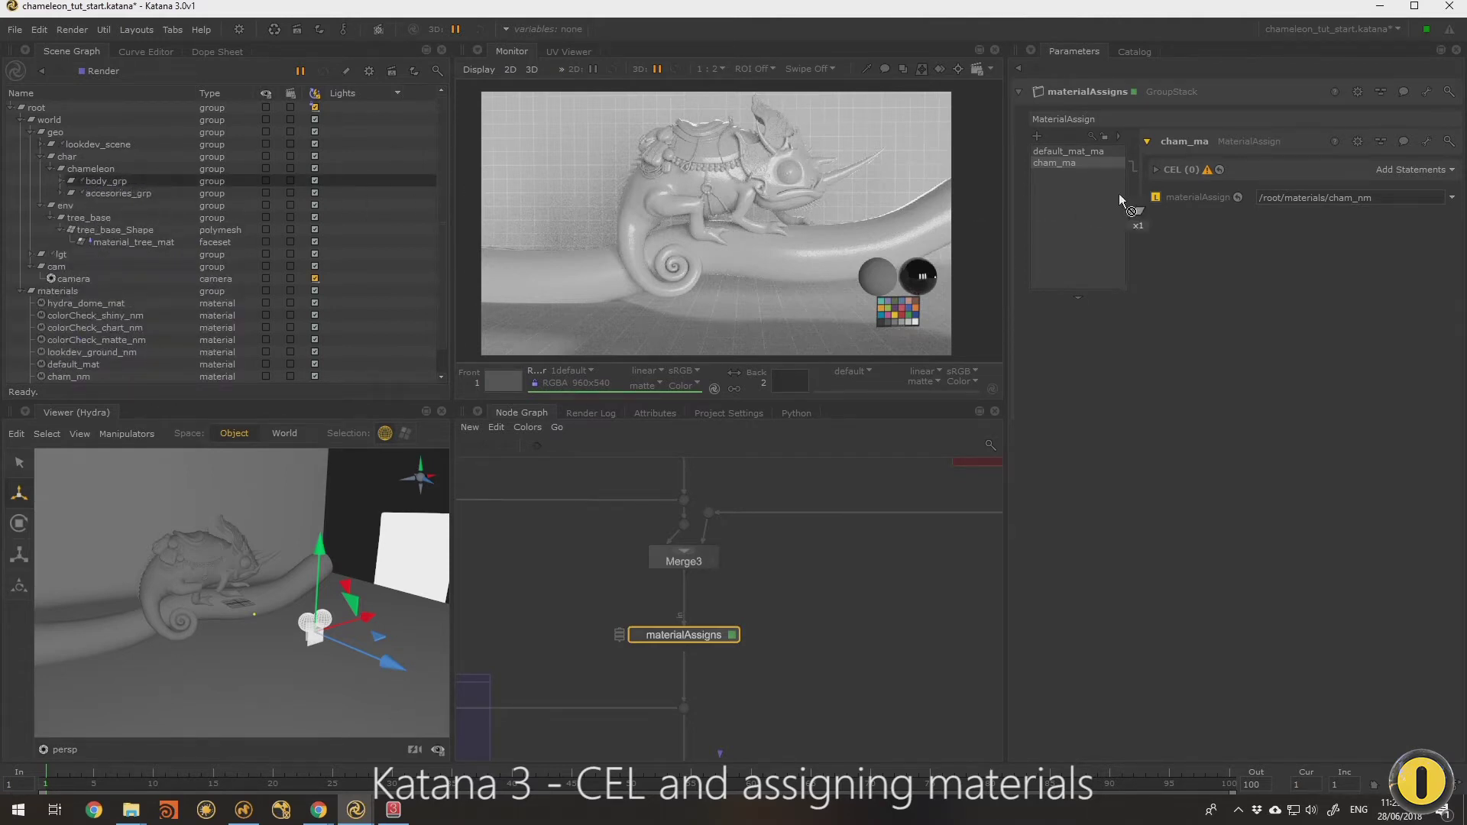
pyautogui.moveTo(1402, 173); pyautogui.dragTo(1414, 168)
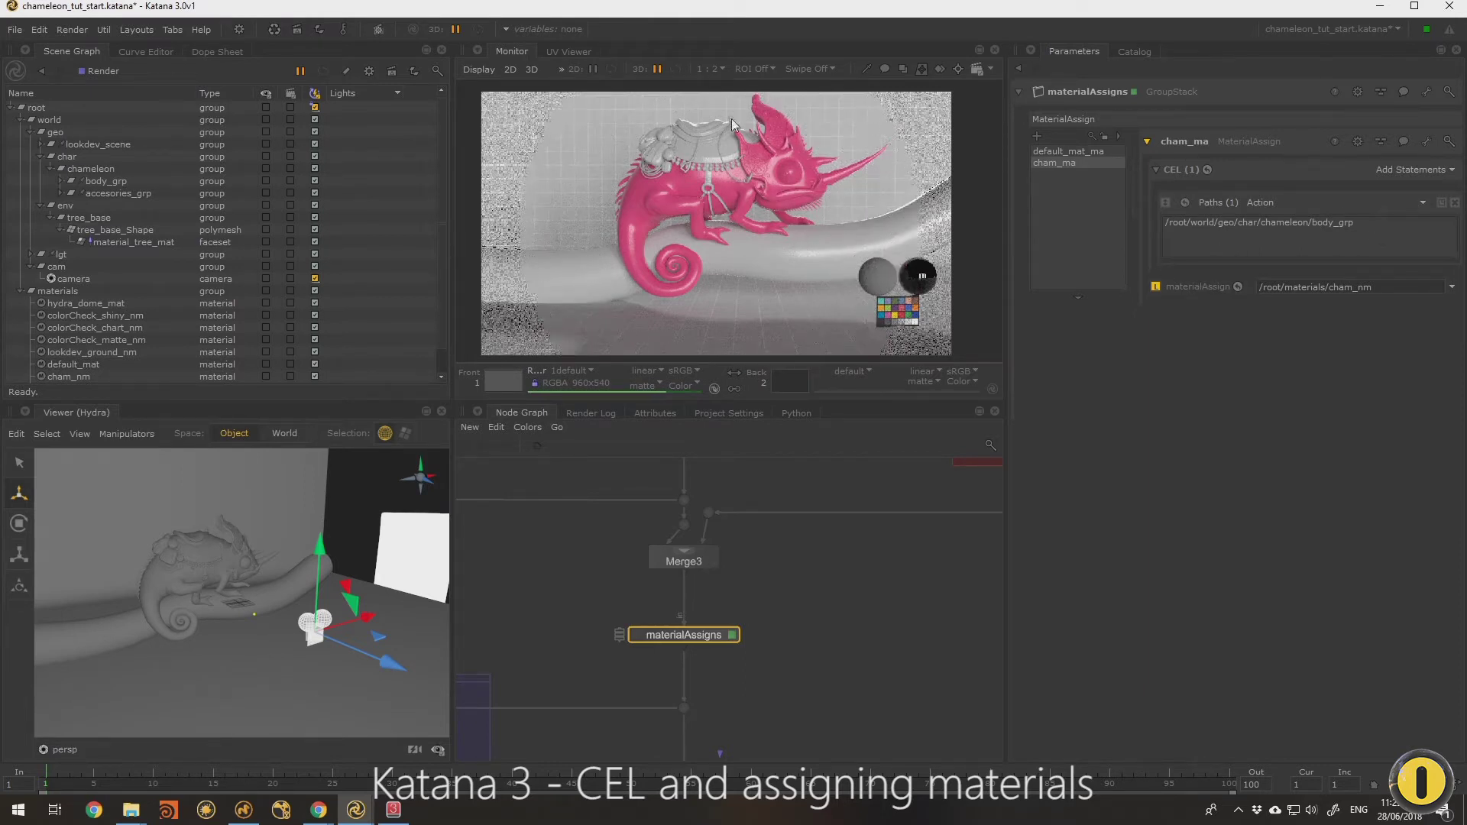
# Step: Add a third MaterialAssign entry to the materialAssigns stack and name it accesories_ma
pyautogui.click(1037, 136)
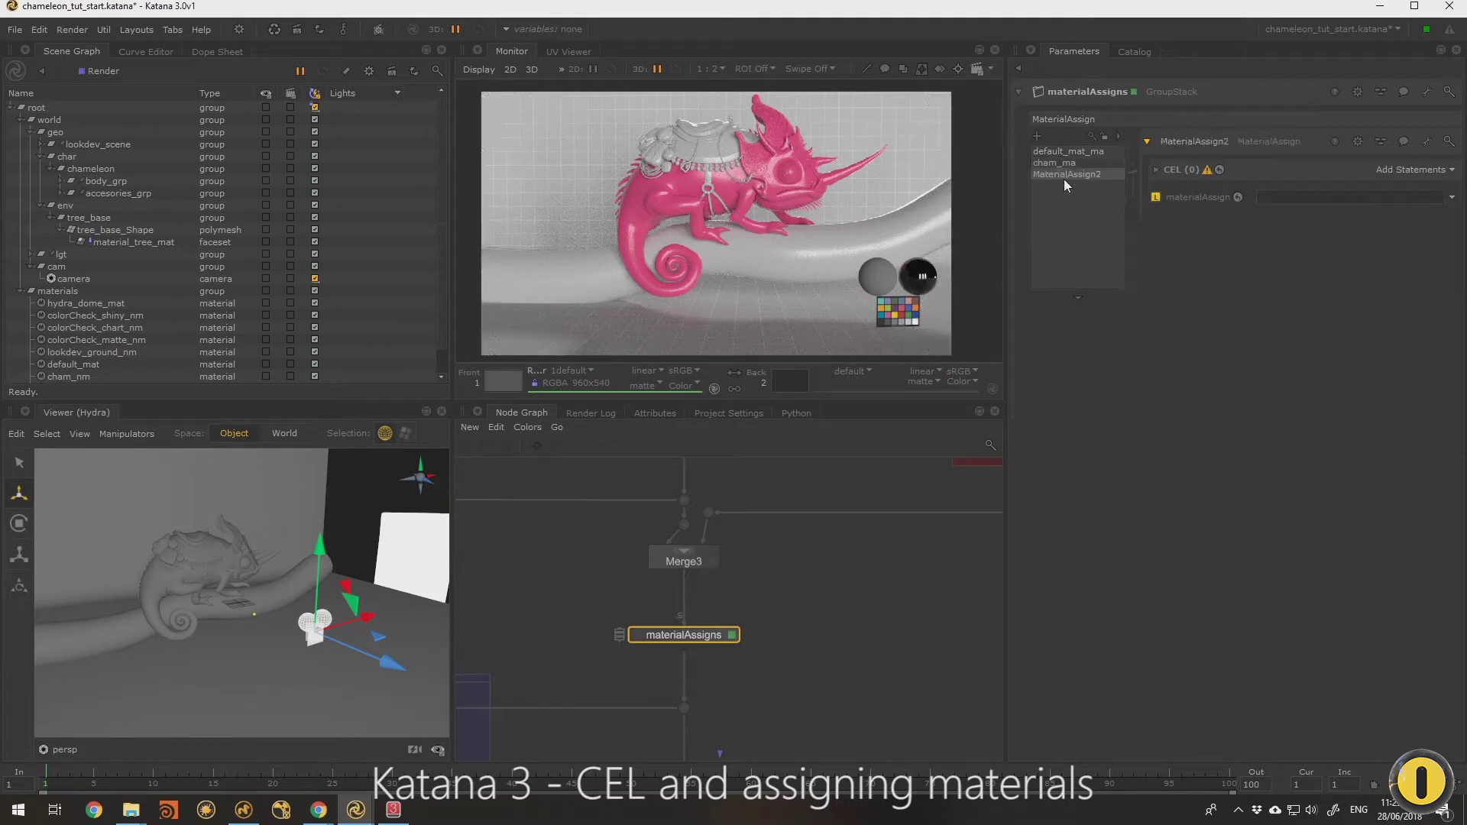
pyautogui.doubleClick(1193, 142)
pyautogui.write('ascesories_ma')
pyautogui.press('Return')
# Step: Assign the acc_nm material in accesories_ma and add the chameleon's accesories_grp as its CEL path
pyautogui.scroll(-1, 117, 327)
pyautogui.moveTo(66, 365); pyautogui.dragTo(1232, 200)
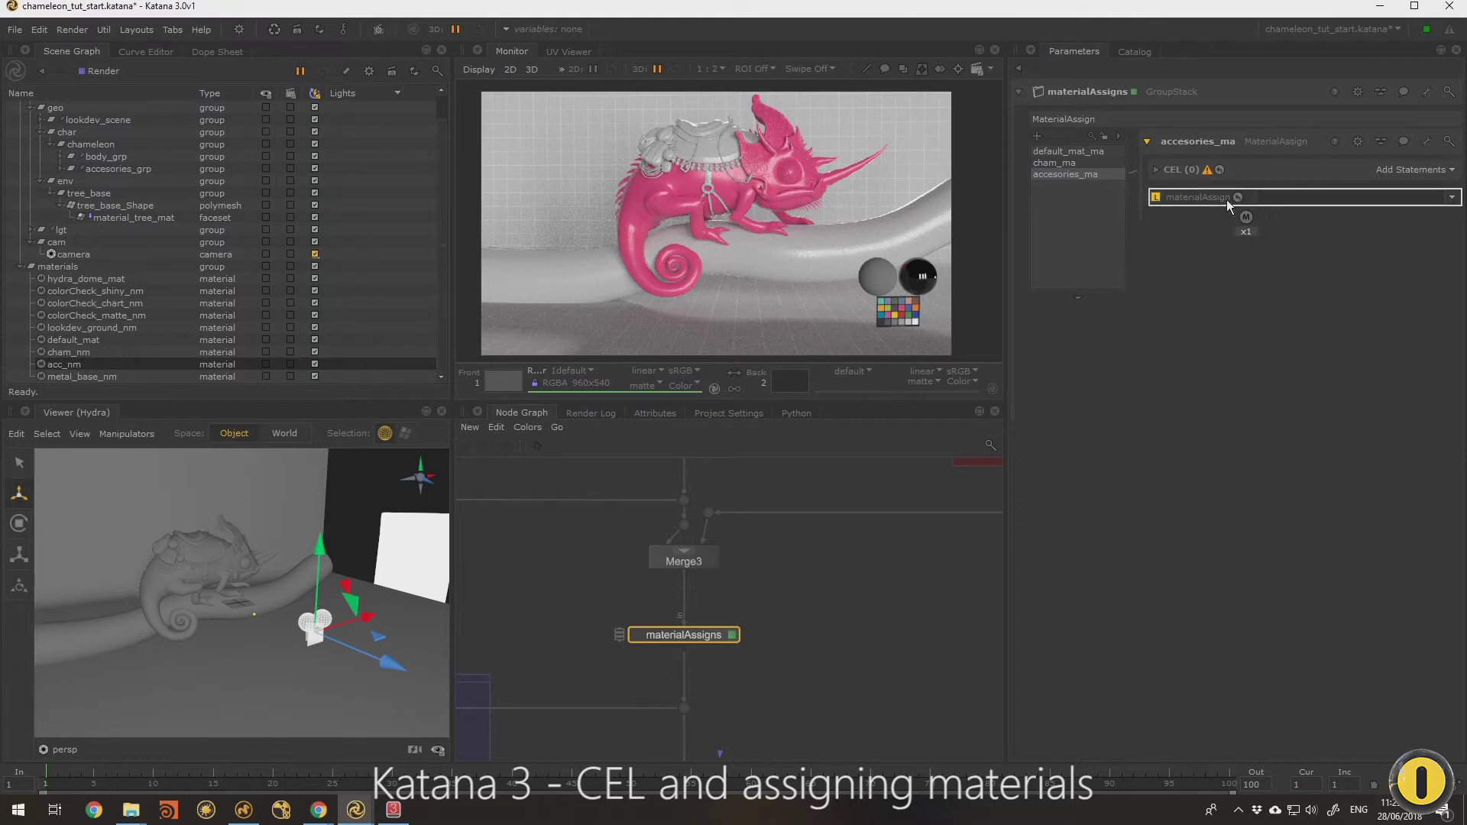
pyautogui.moveTo(115, 169); pyautogui.dragTo(1381, 181)
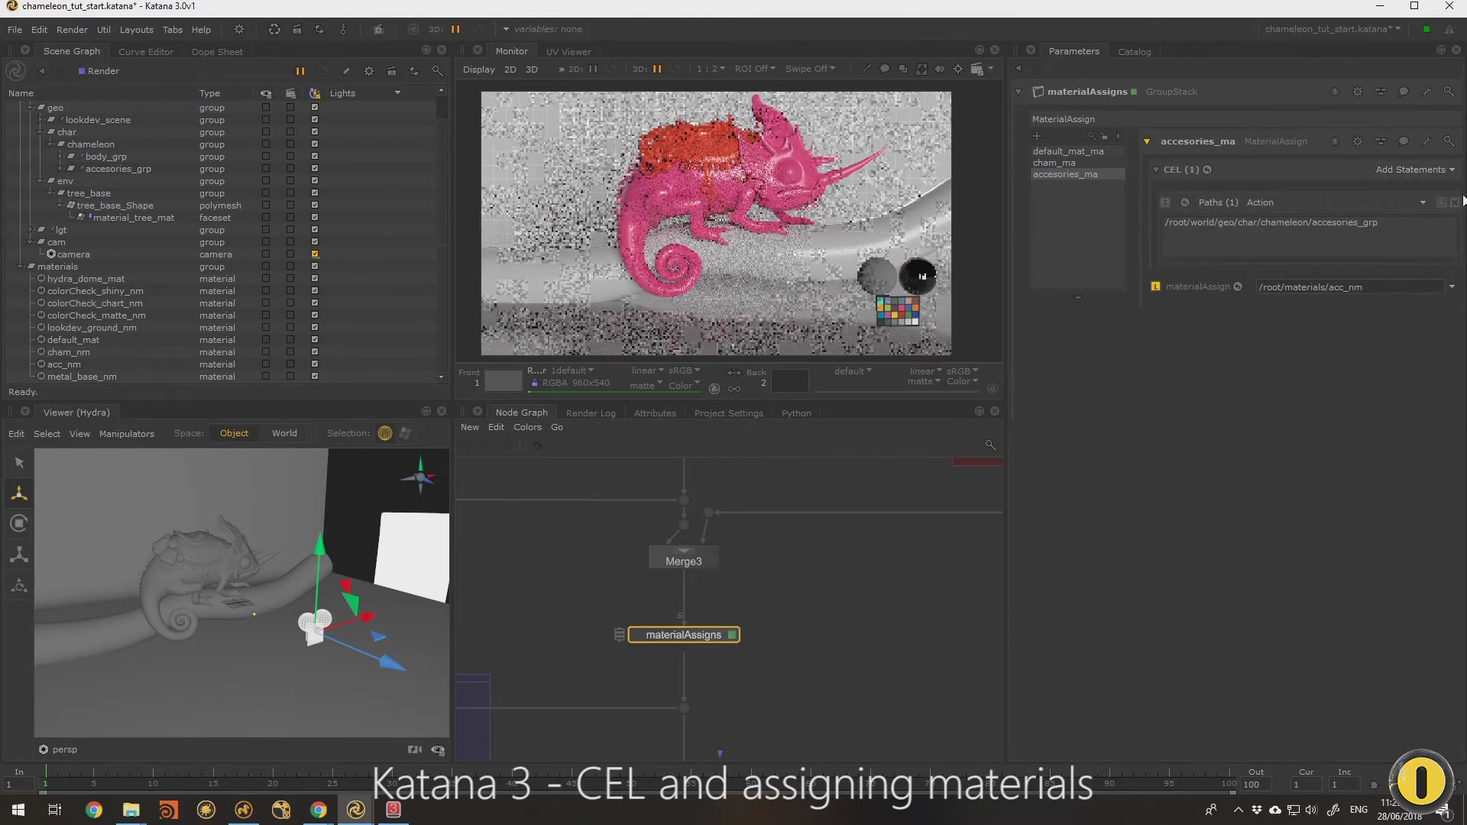
# Step: Remove accesories_ma's existing CEL path statement and add an empty Paths statement instead
pyautogui.click(1426, 169)
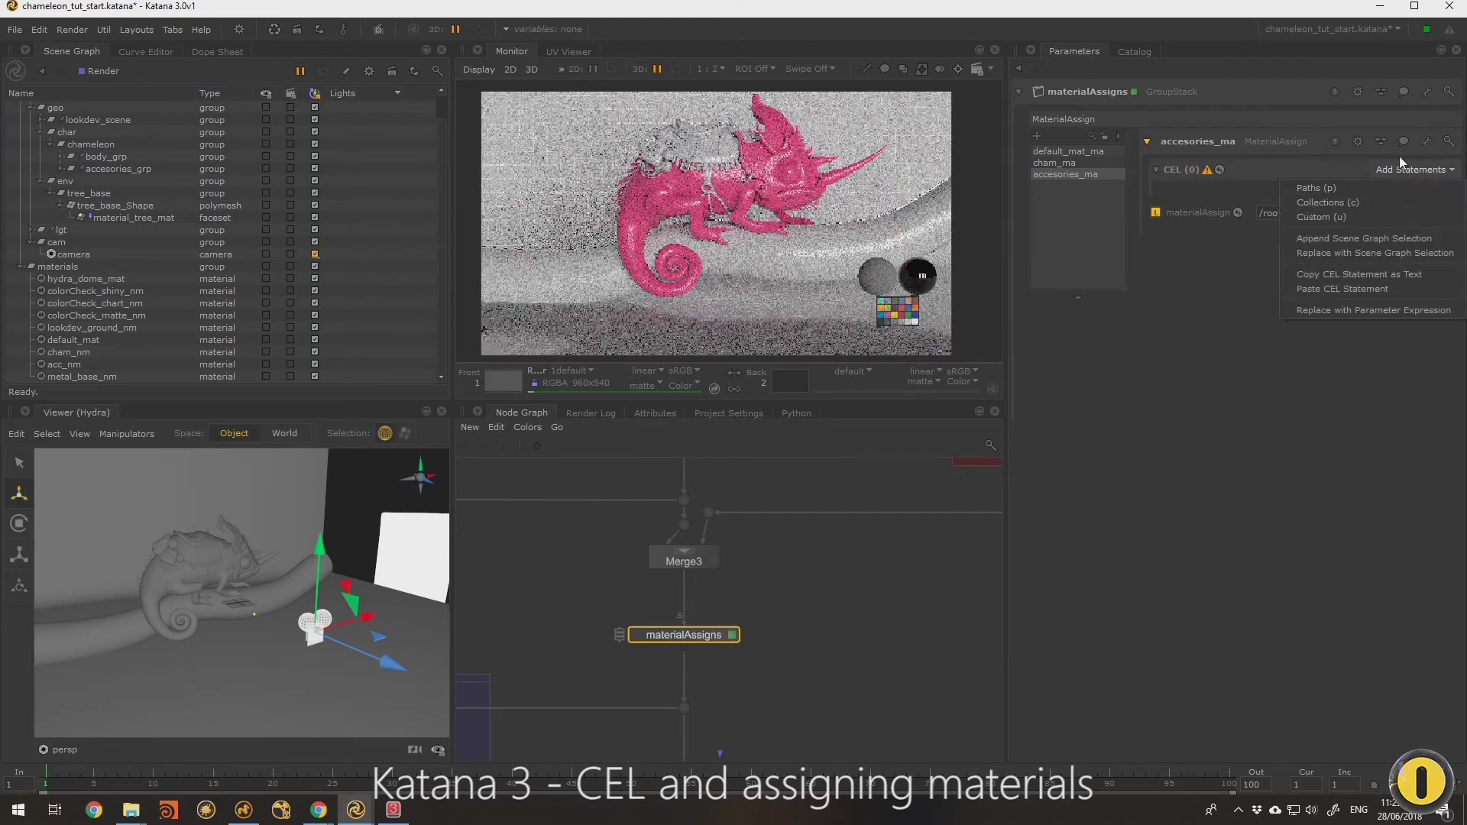
pyautogui.click(1411, 167)
pyautogui.click(1412, 168)
pyautogui.click(1351, 190)
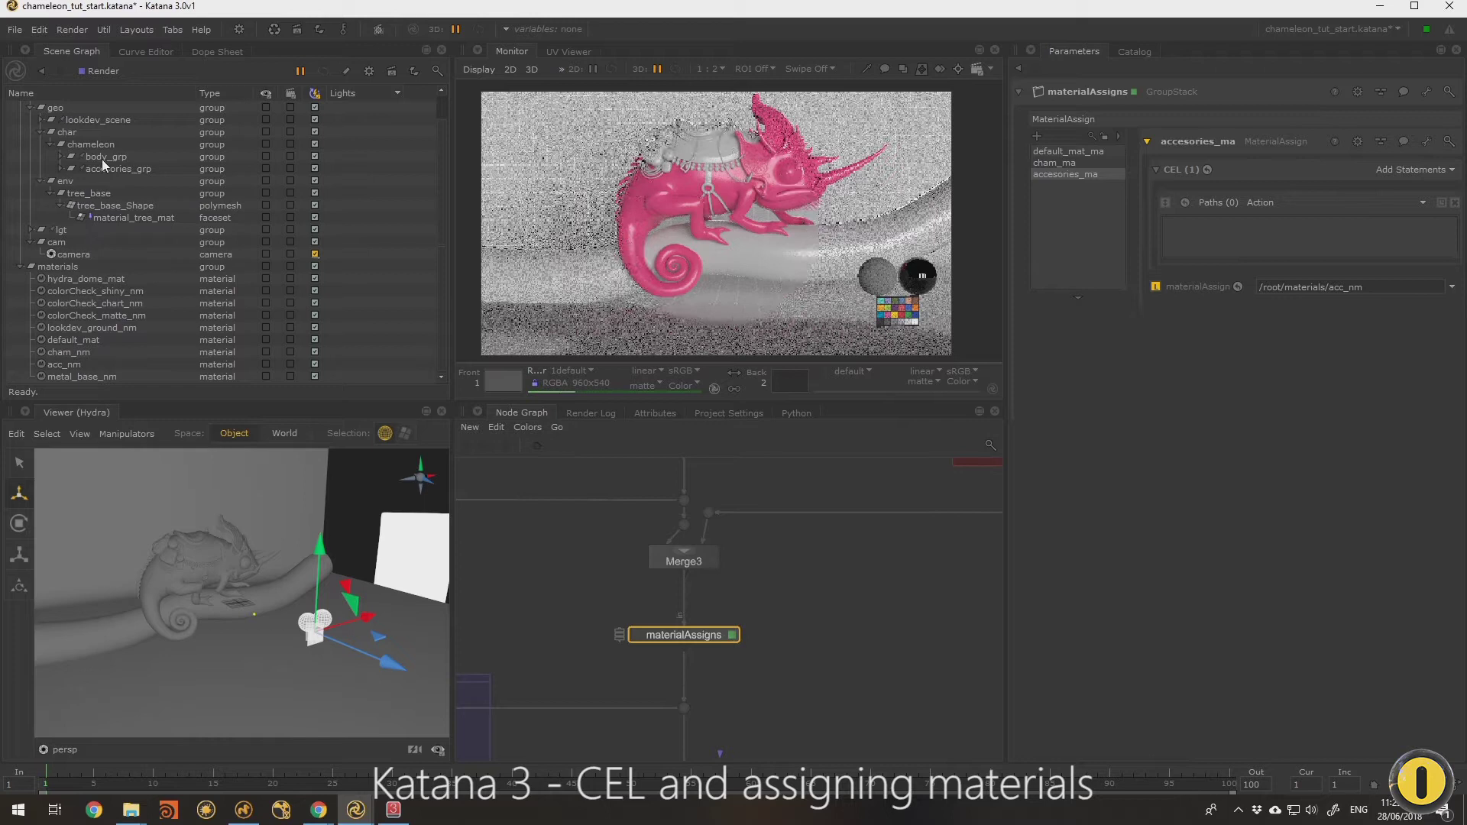
# Step: Add body_grp and accesories_grp to accesories_ma's Paths statement, and remove the body_grp path from it
pyautogui.moveTo(102, 158); pyautogui.dragTo(1287, 235)
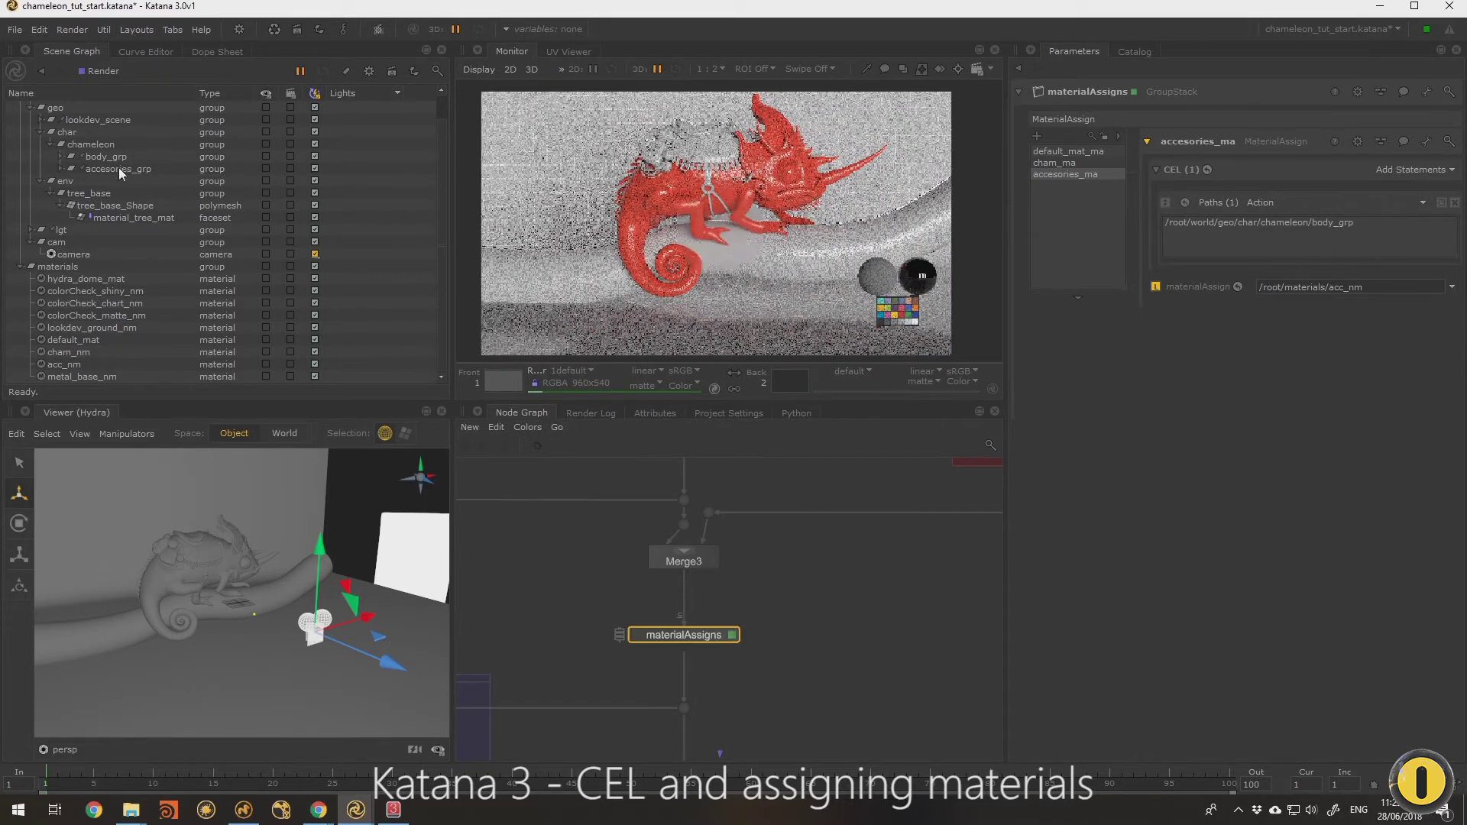
pyautogui.moveTo(119, 169); pyautogui.dragTo(1307, 227)
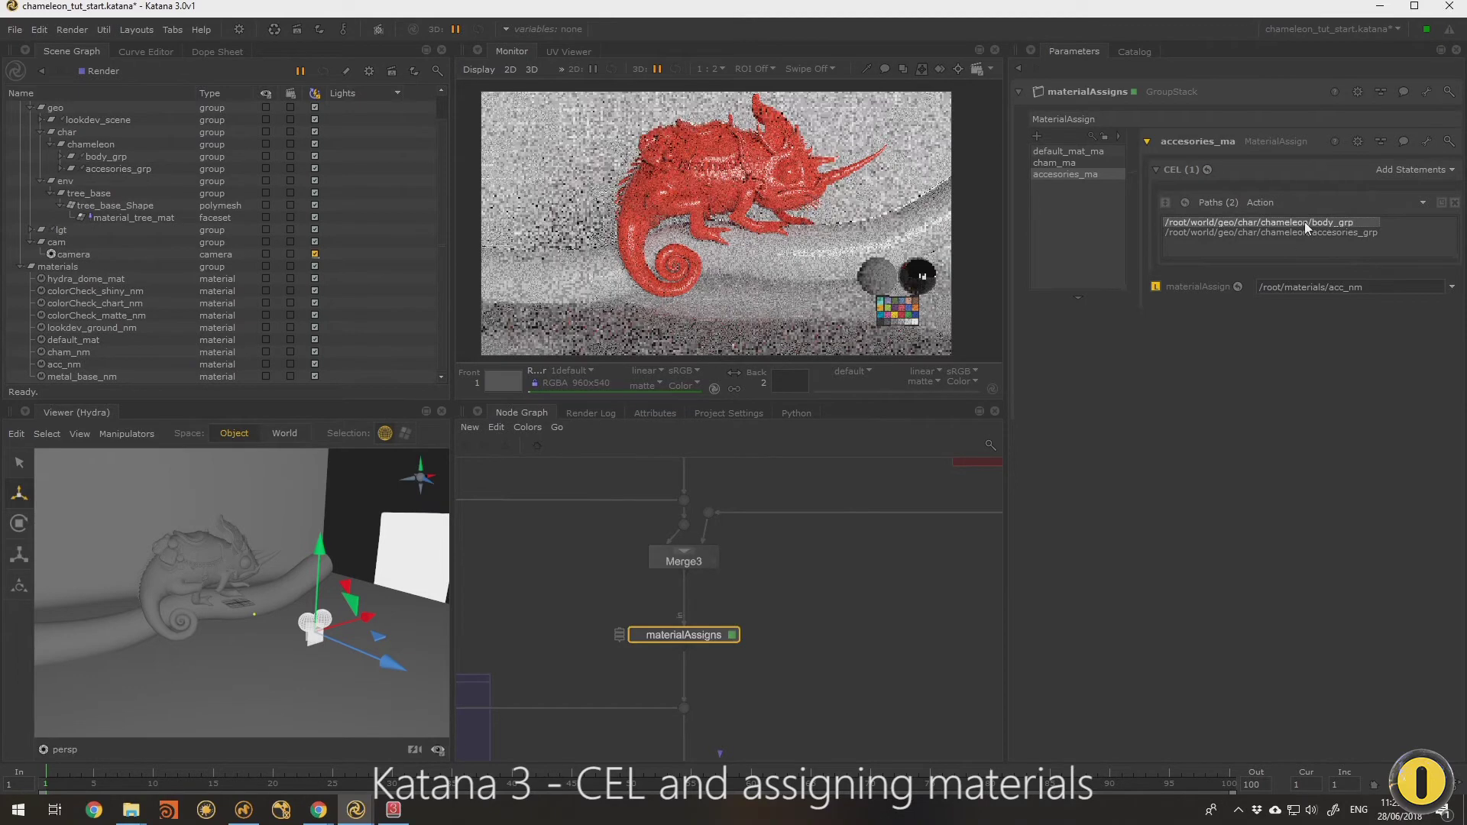
pyautogui.press('Delete')
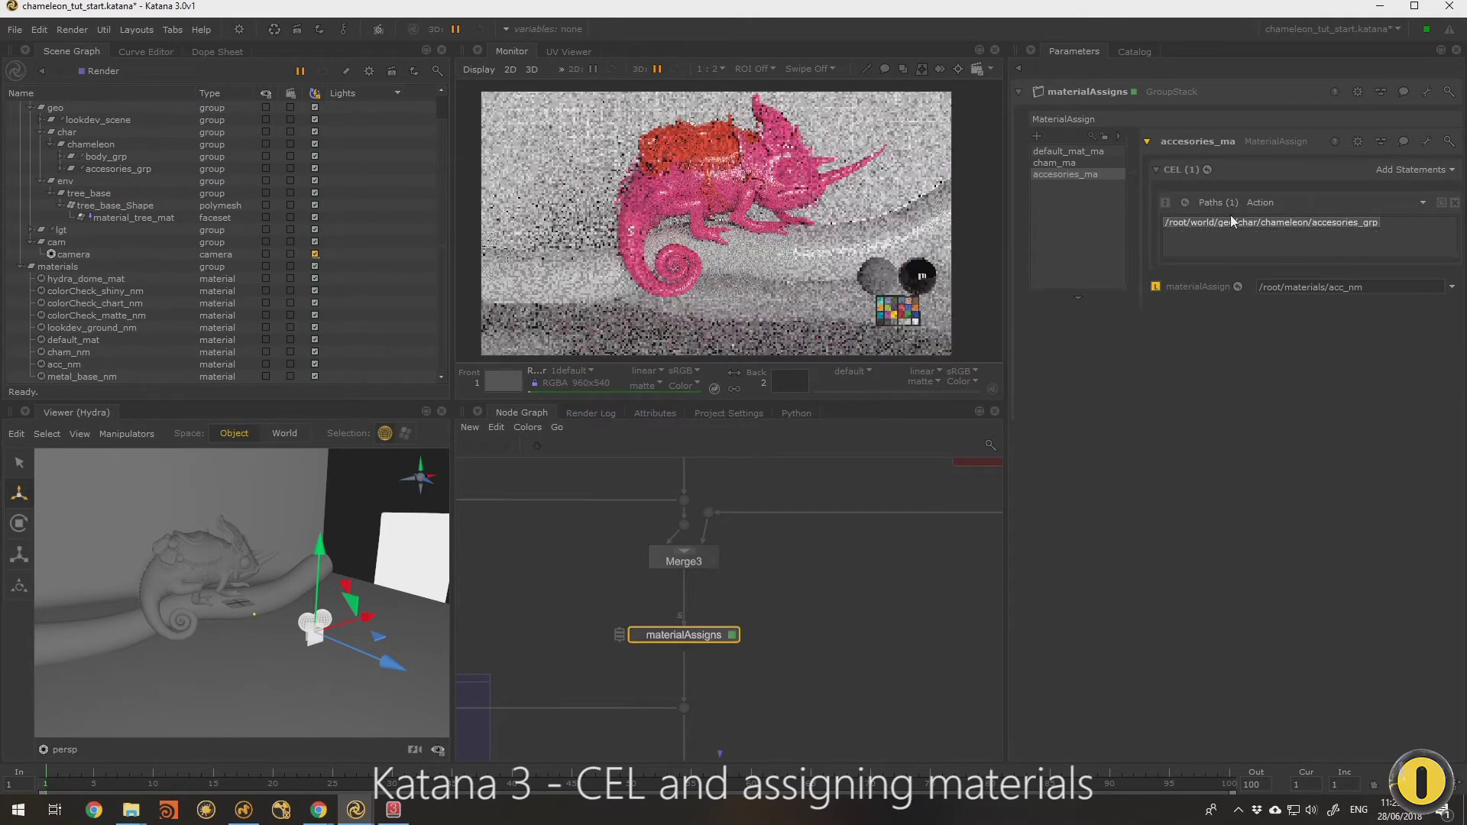
pyautogui.click(1373, 229)
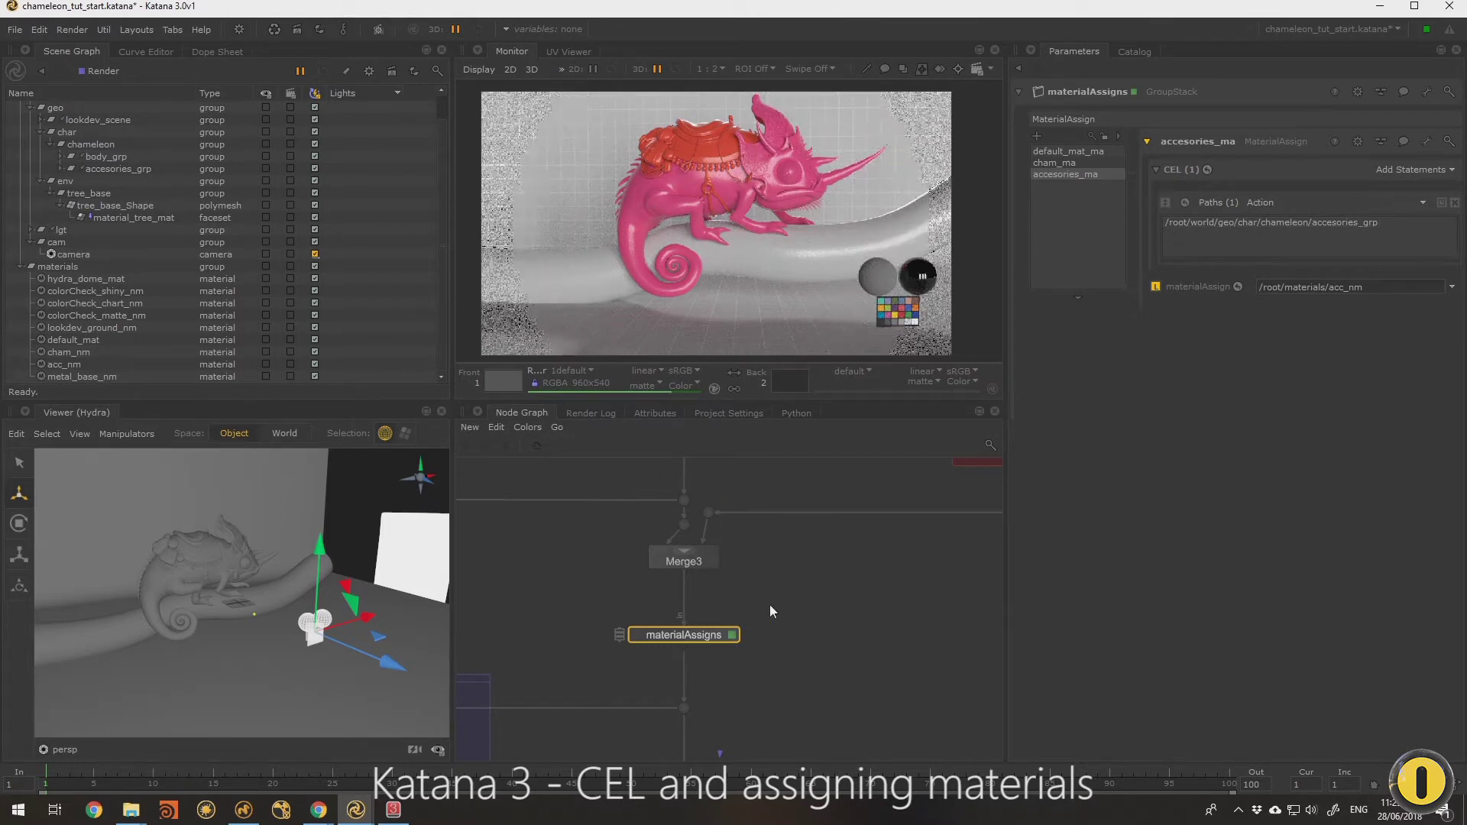
# Step: Add a fourth MaterialAssign entry to the materialAssigns stack and name it metal_ma
pyautogui.click(1038, 136)
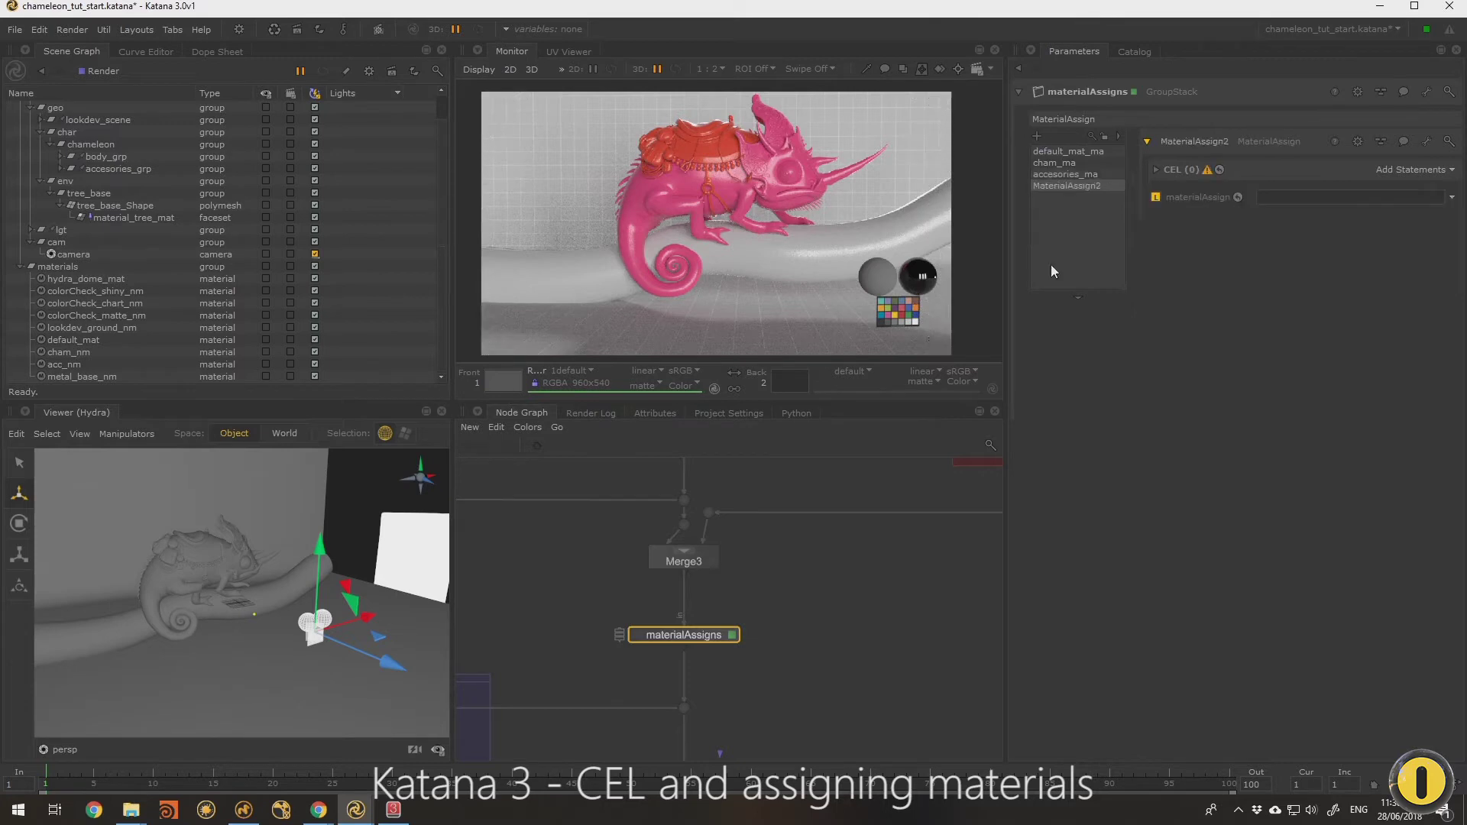
pyautogui.click(1207, 141)
pyautogui.write('metal_ma')
pyautogui.press('Return')
# Step: Give metal_ma a Custom CEL statement with the path /root/world/geo/char/chameleon and assign the metal_base_nm material
pyautogui.click(1410, 170)
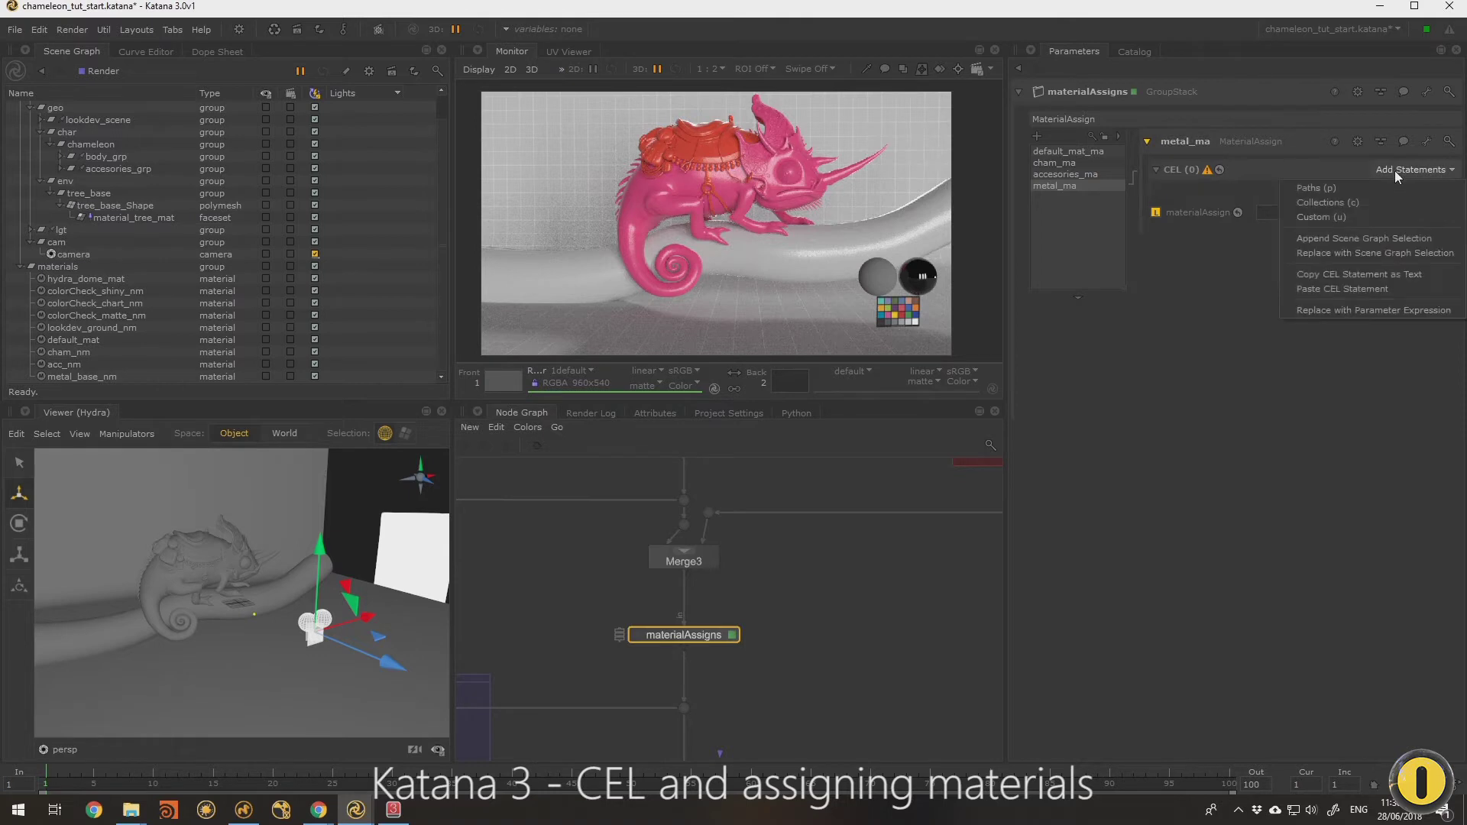
pyautogui.click(1328, 217)
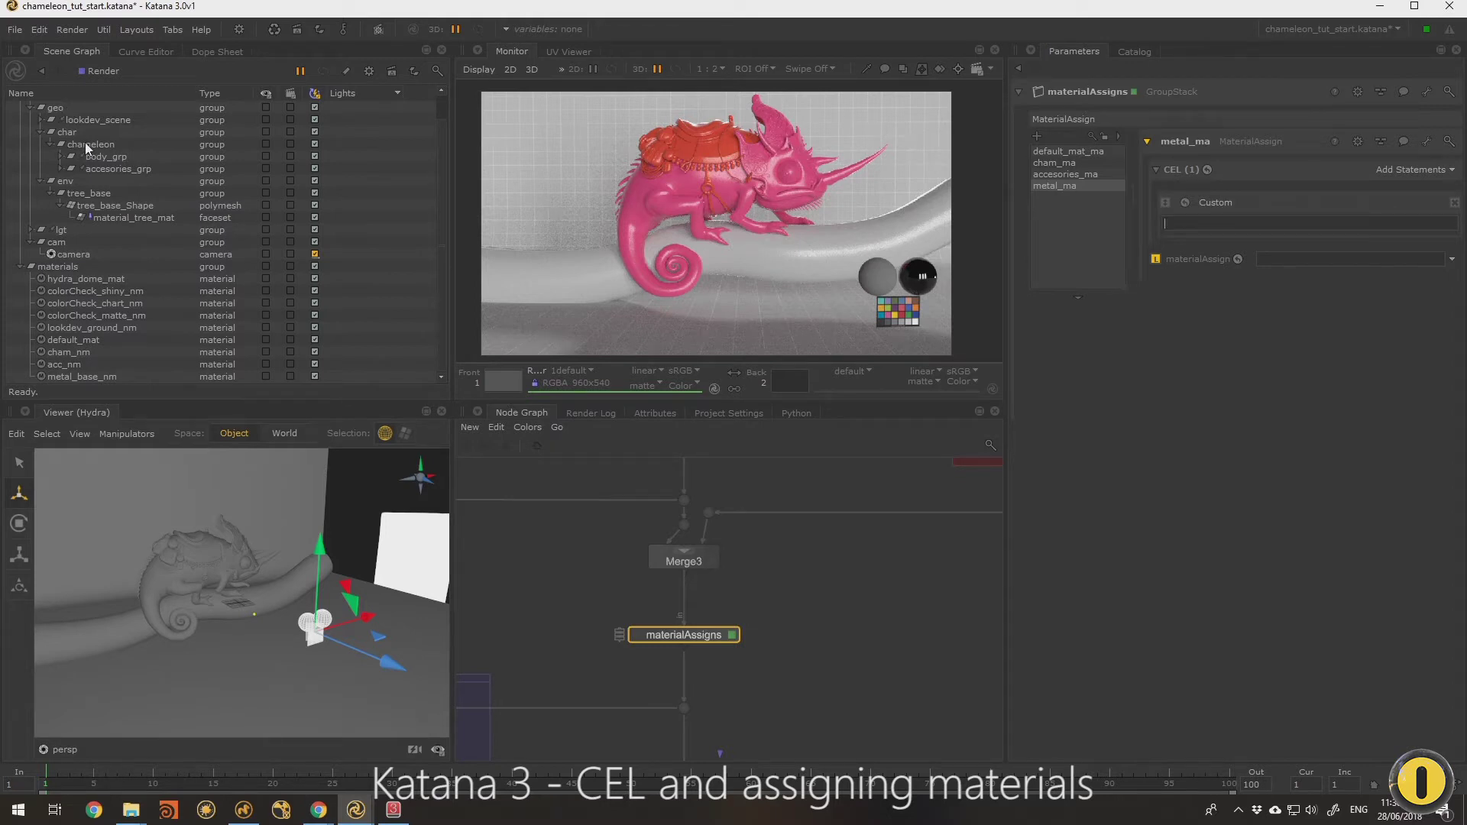
pyautogui.moveTo(84, 142); pyautogui.dragTo(1187, 224)
pyautogui.moveTo(87, 375); pyautogui.dragTo(107, 378)
pyautogui.moveTo(1219, 240); pyautogui.dragTo(1209, 255)
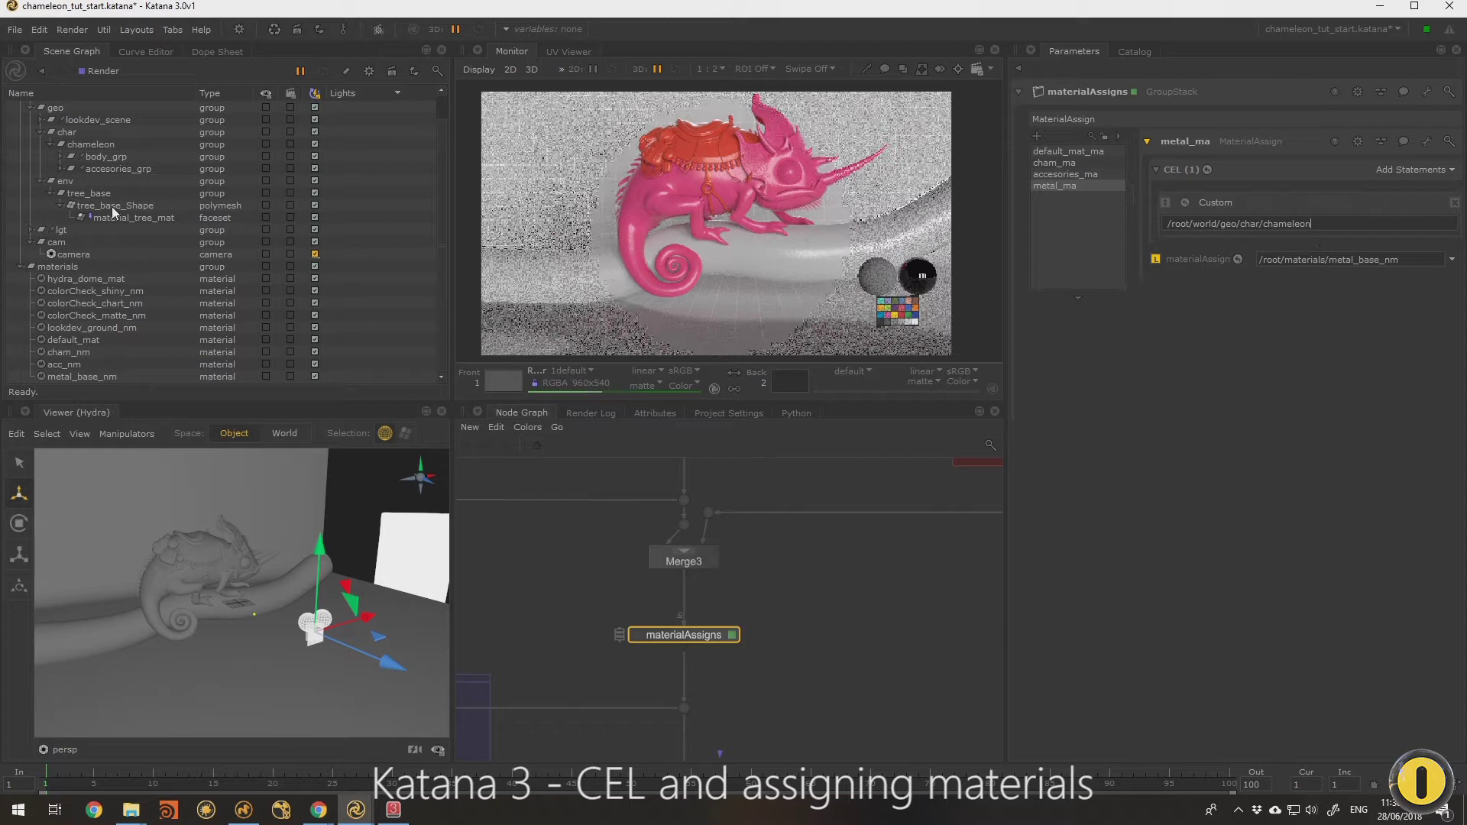
# Step: Select chameleon, body_grp and accesories_grp in the scene graph to compare which geometry each group contains
pyautogui.click(94, 144)
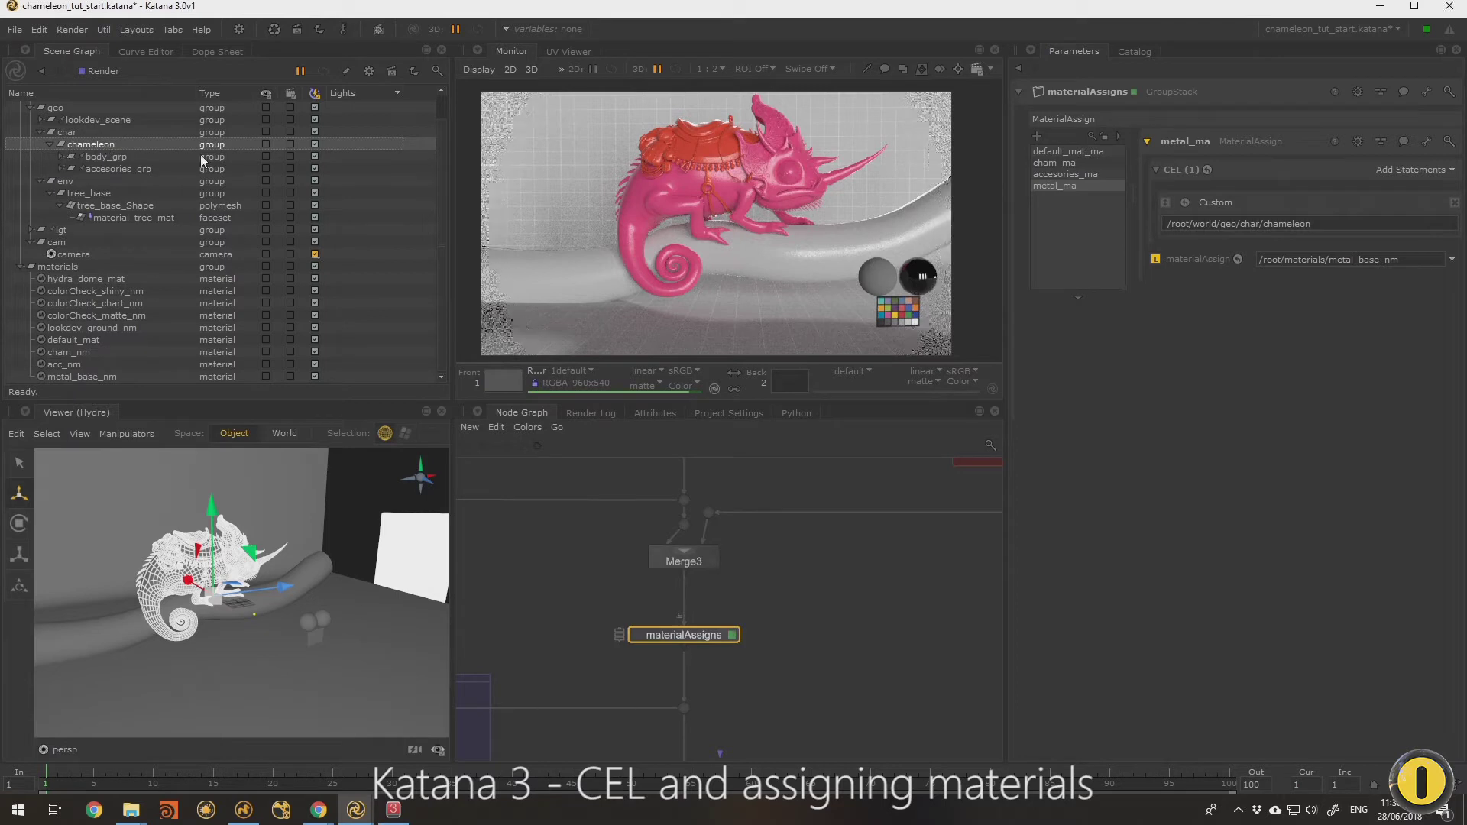
pyautogui.click(107, 158)
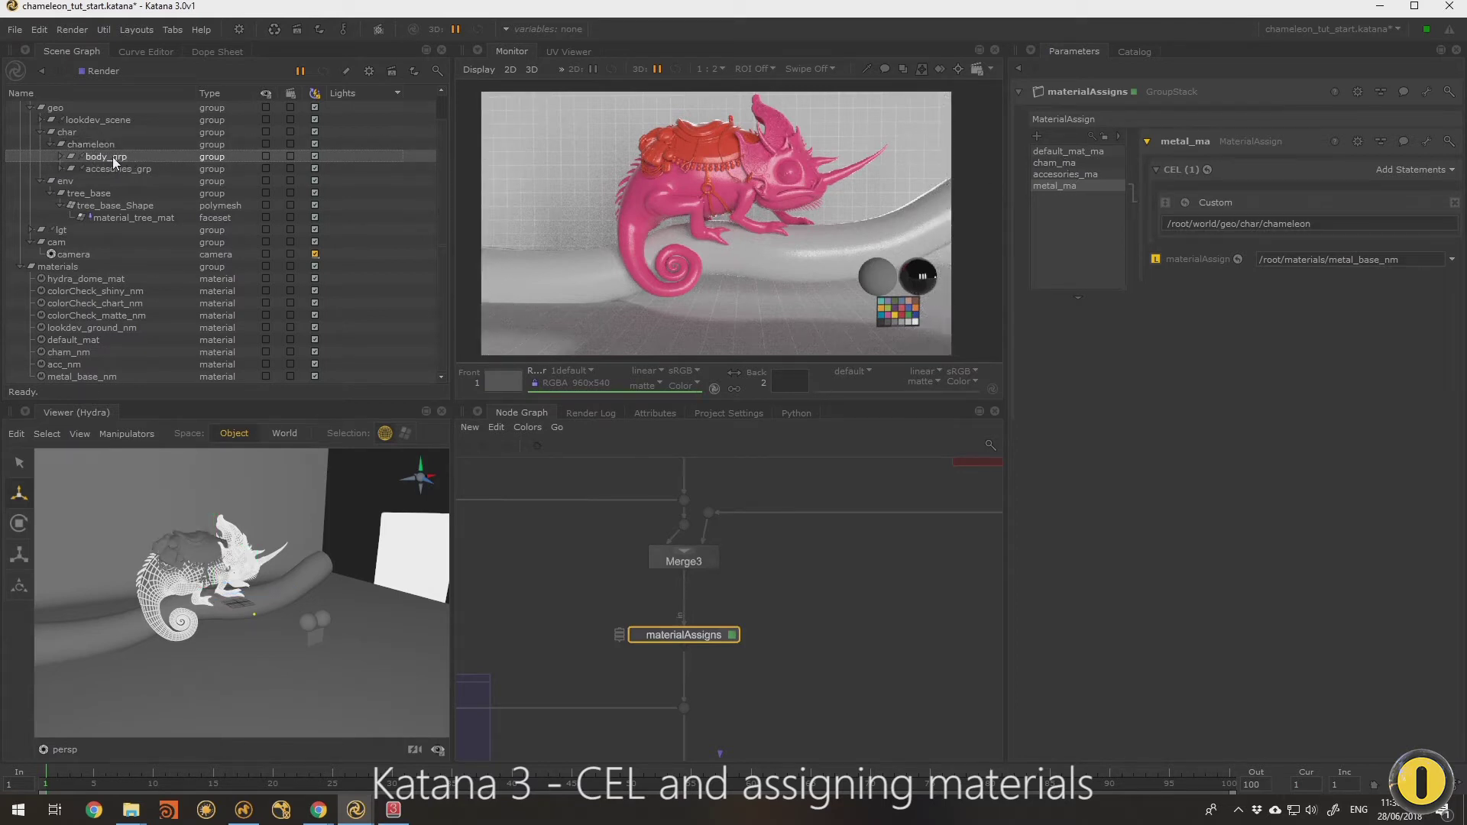
pyautogui.click(98, 169)
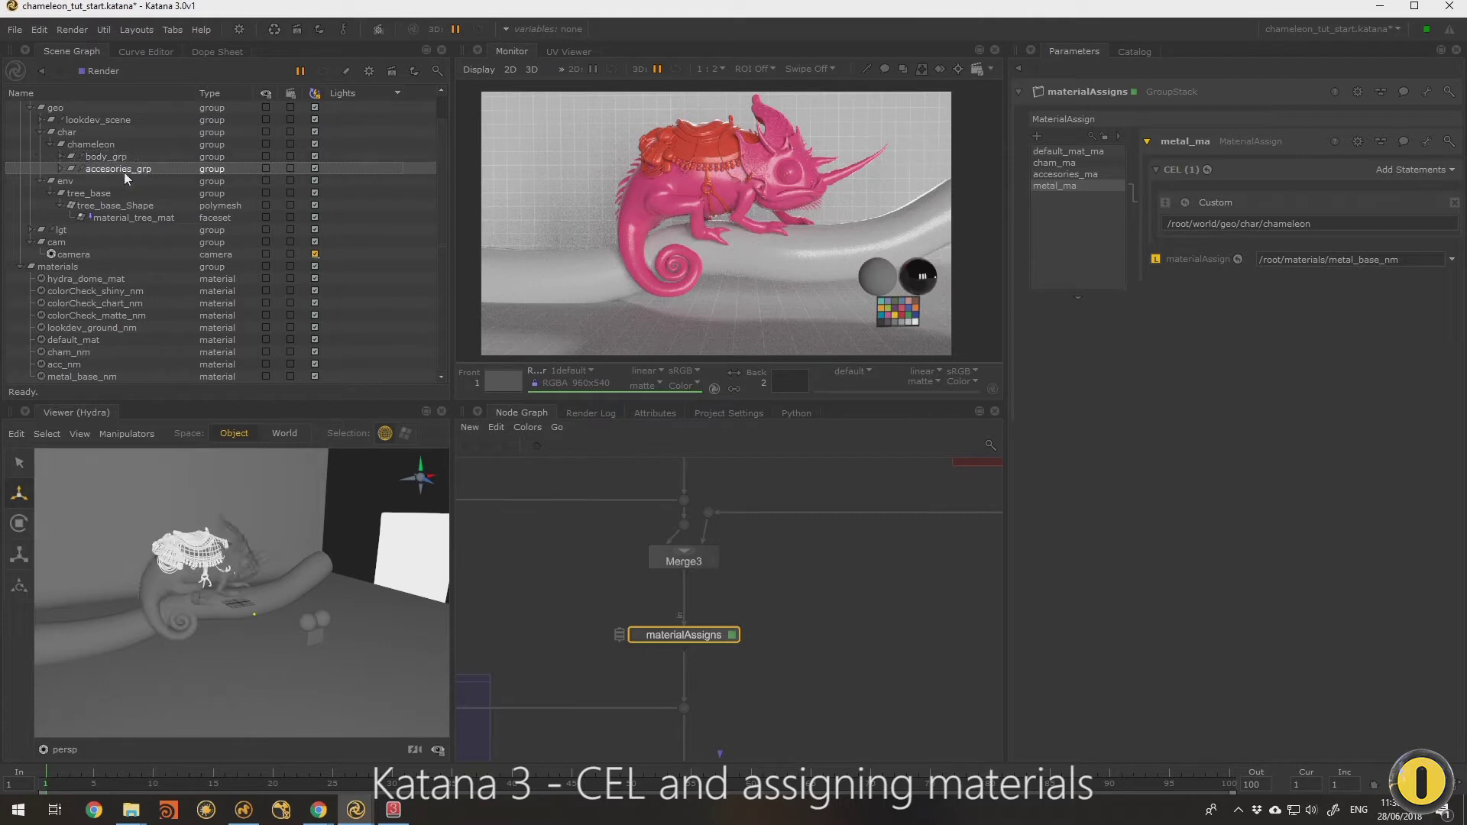
pyautogui.click(114, 156)
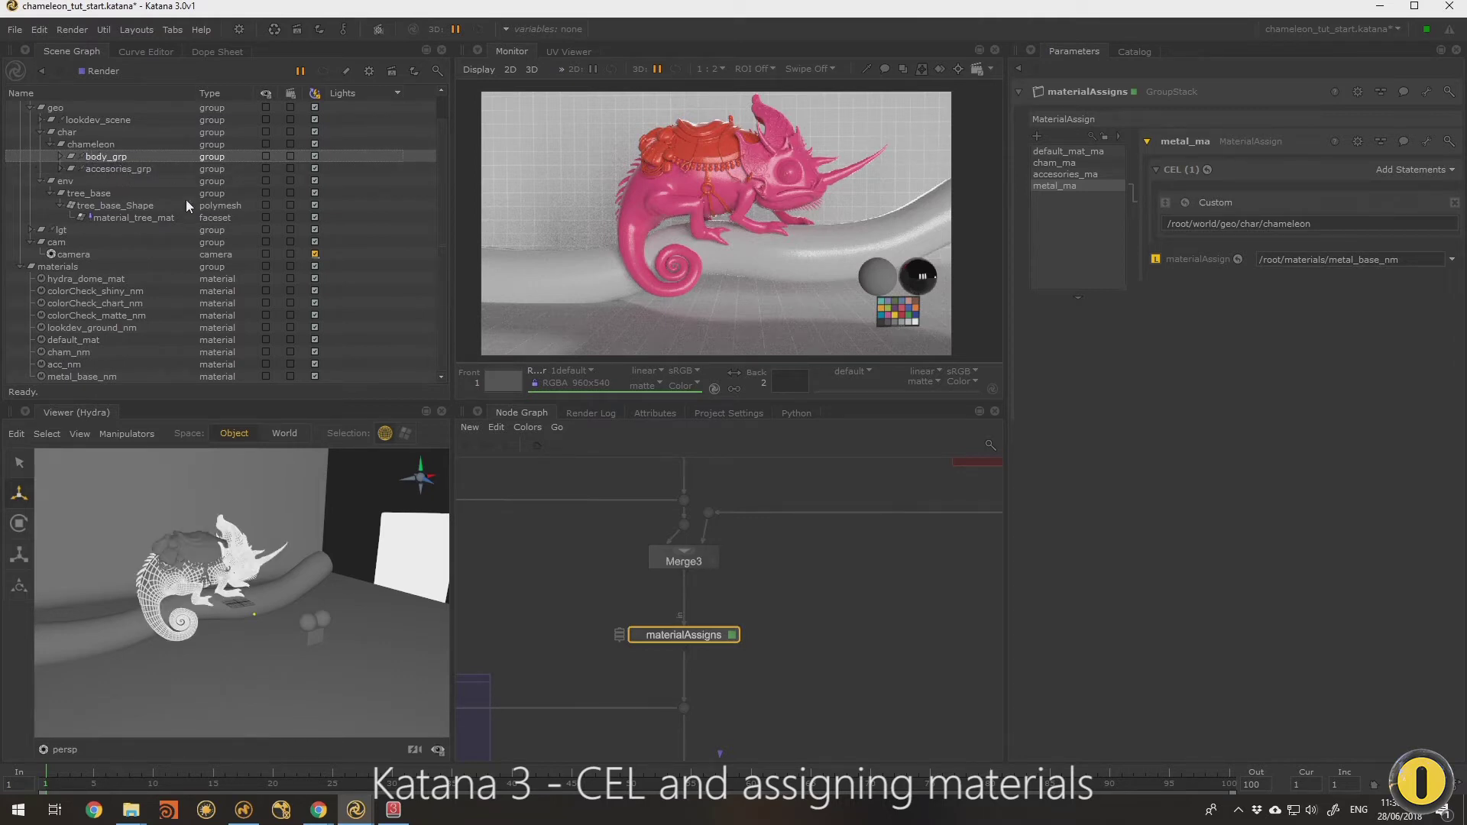
pyautogui.click(112, 168)
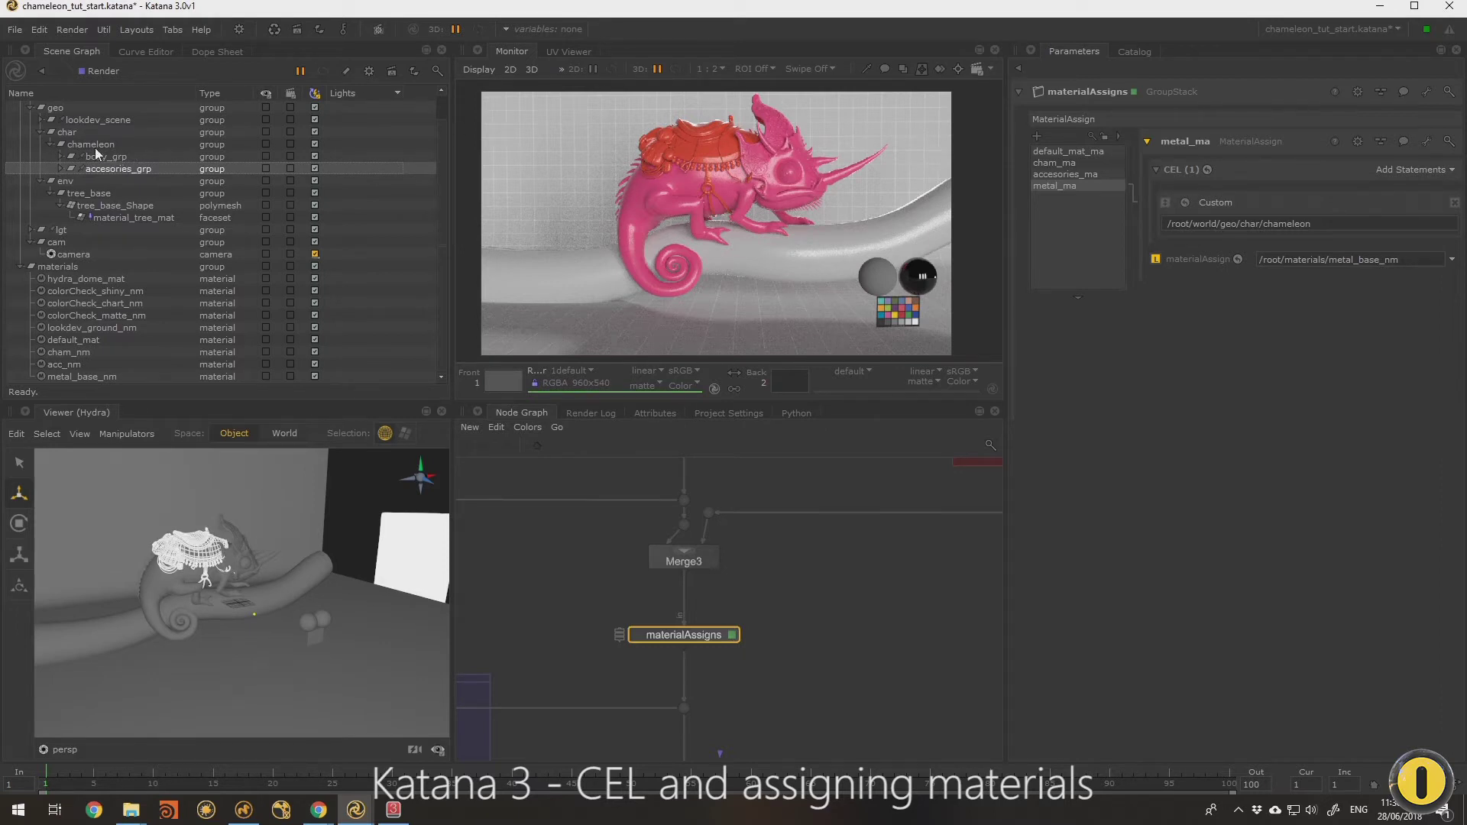
pyautogui.click(93, 144)
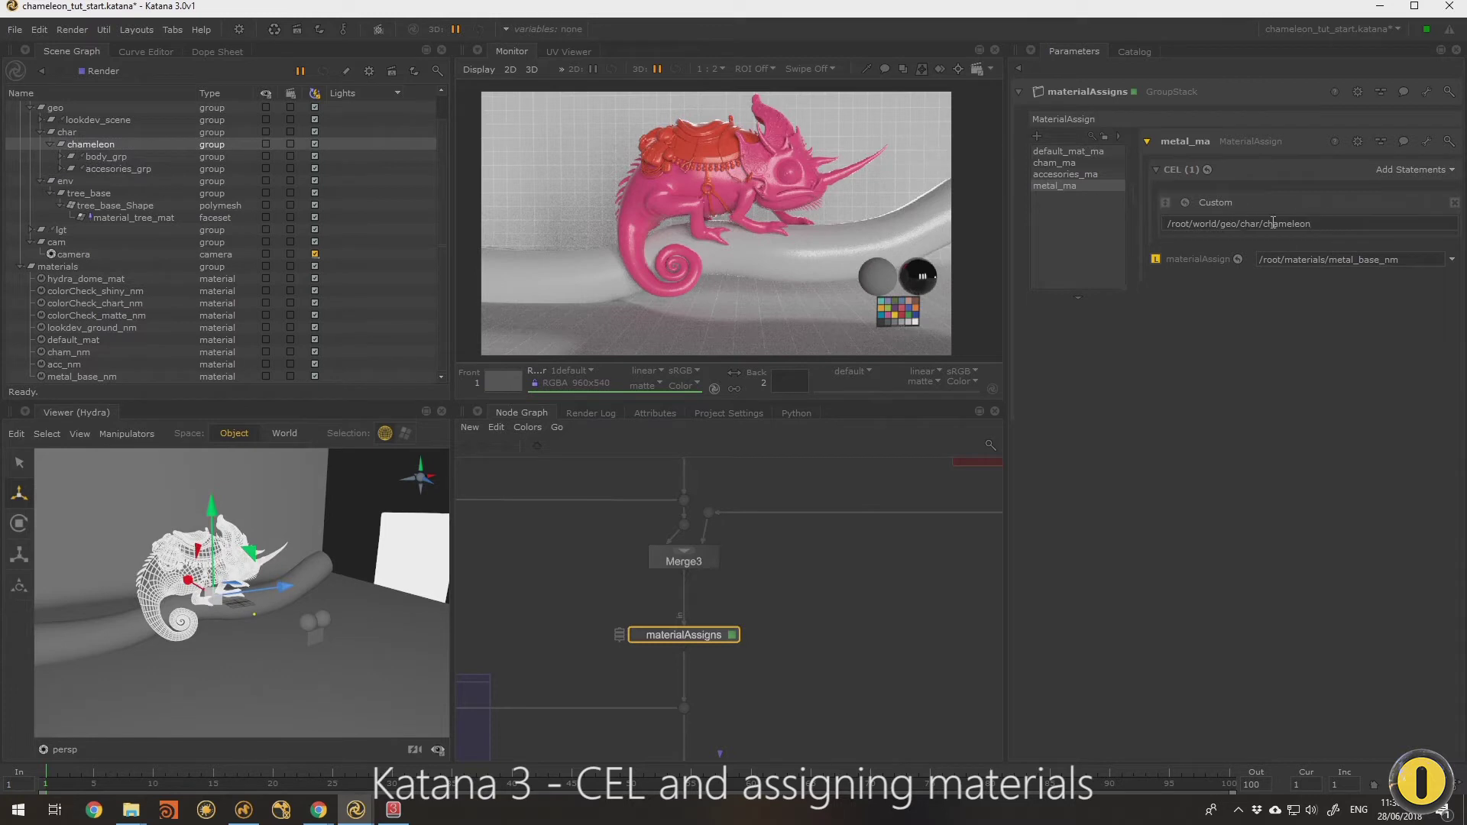
# Step: Extend metal_ma's Custom CEL statement to /root/world/geo/char/chameleon//*metal
pyautogui.click(1240, 224)
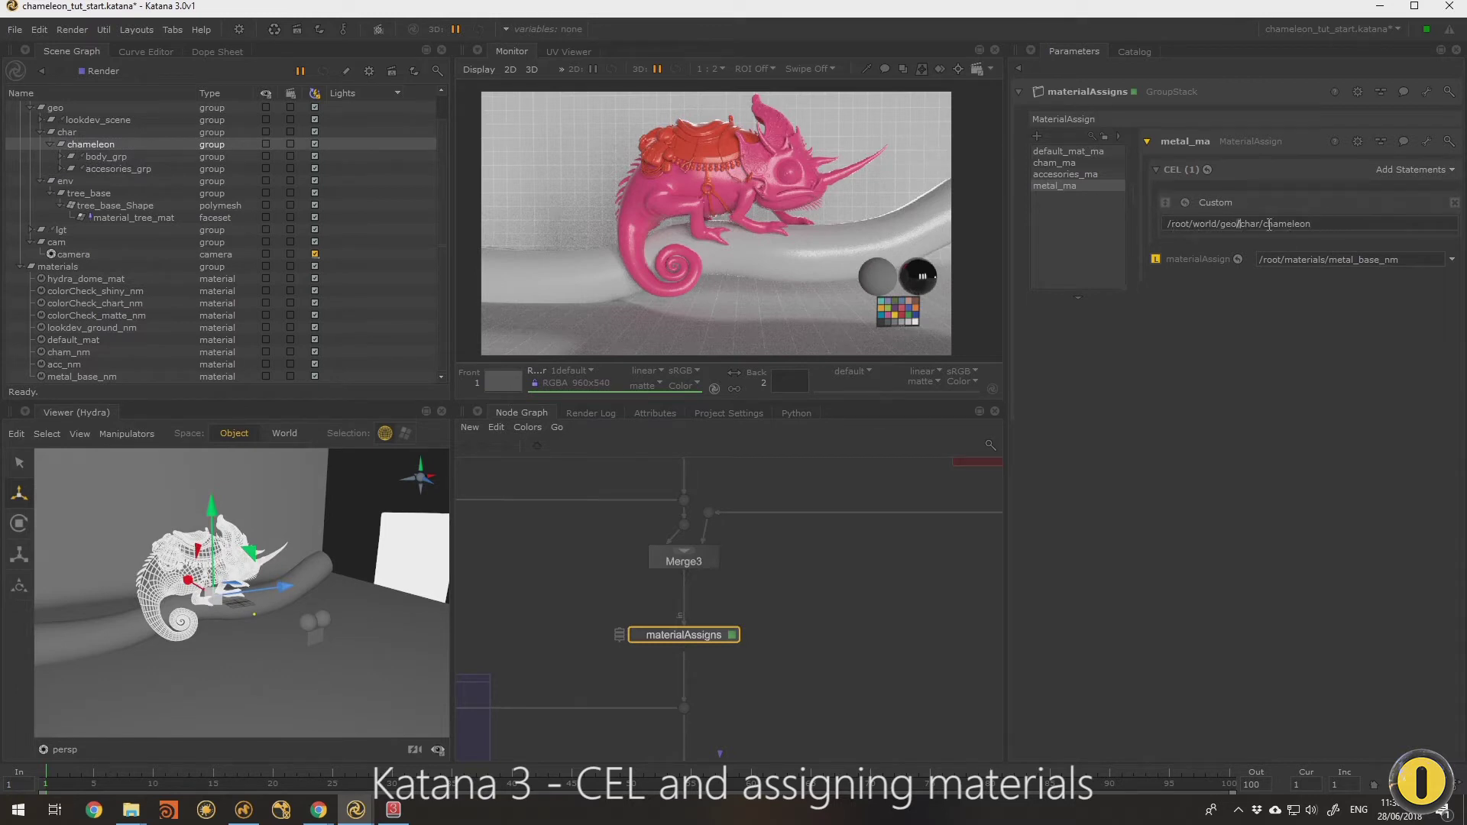
pyautogui.click(1350, 220)
pyautogui.press('Return')
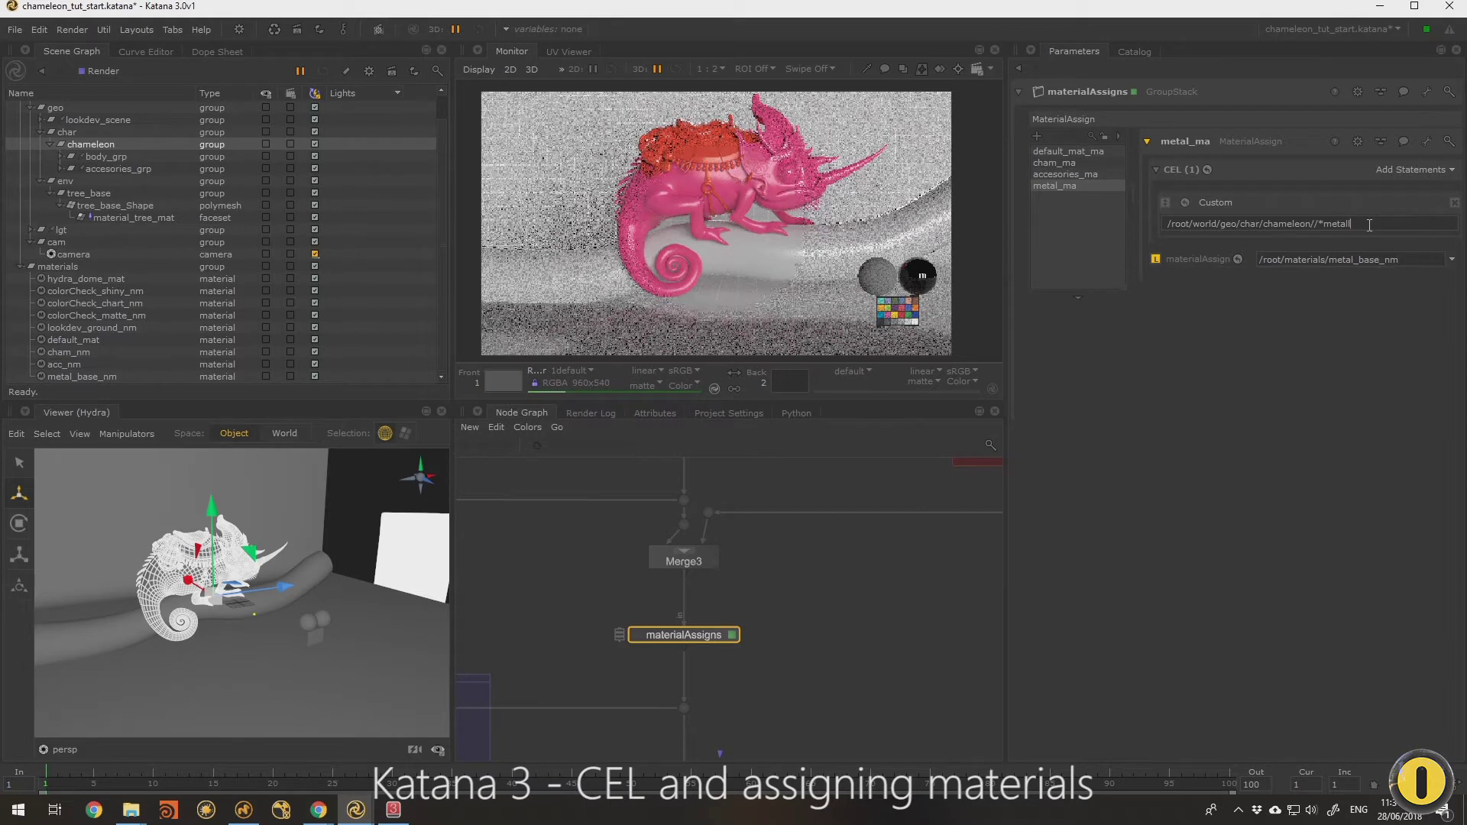
pyautogui.press('Return')
# Step: Inspect the rendered saddle, harness and head ornaments up close to check which parts use the metal material
pyautogui.scroll(2, 738, 173)
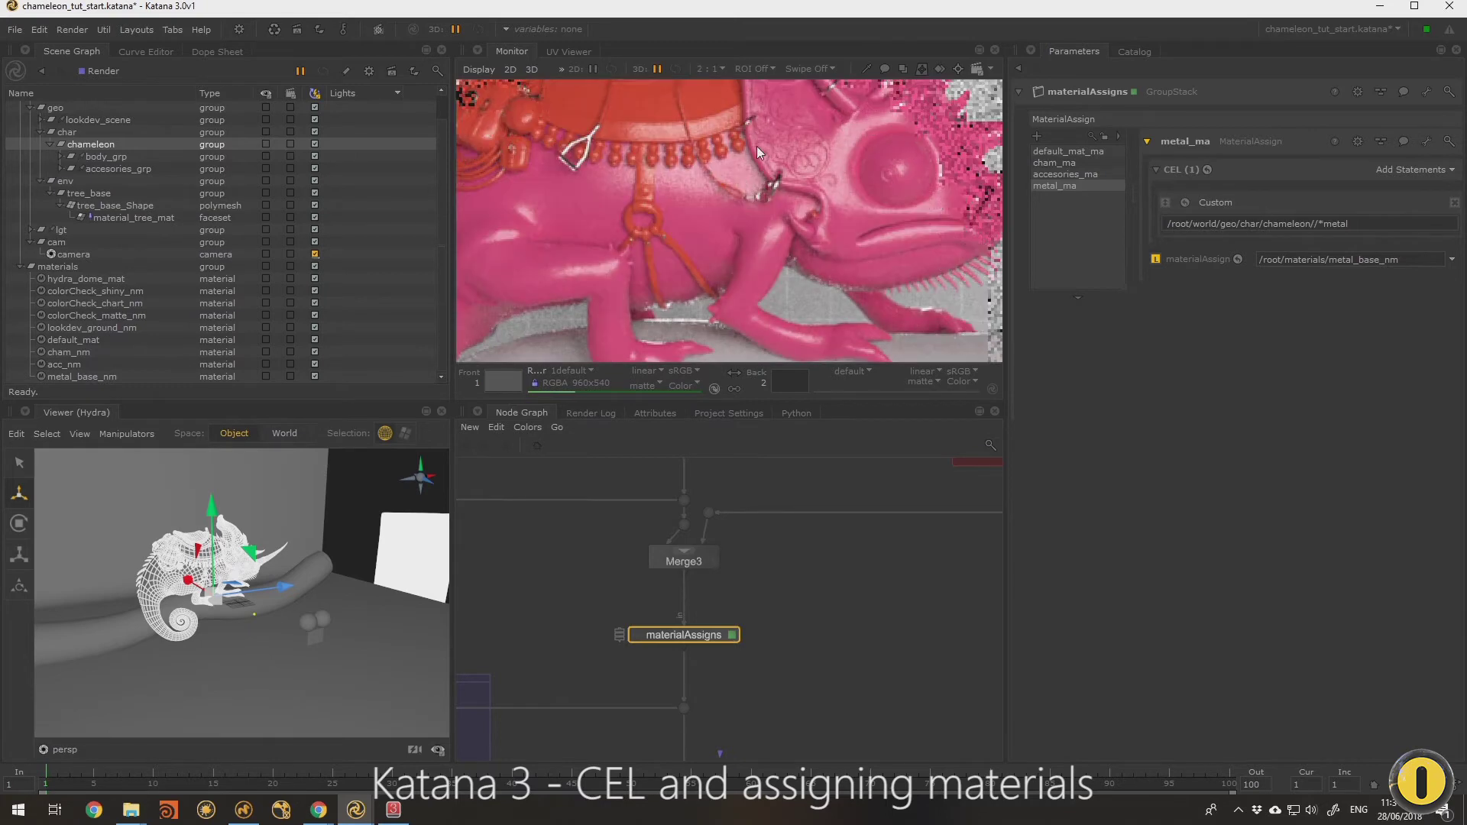
pyautogui.moveTo(757, 145); pyautogui.dragTo(823, 224, button='middle')
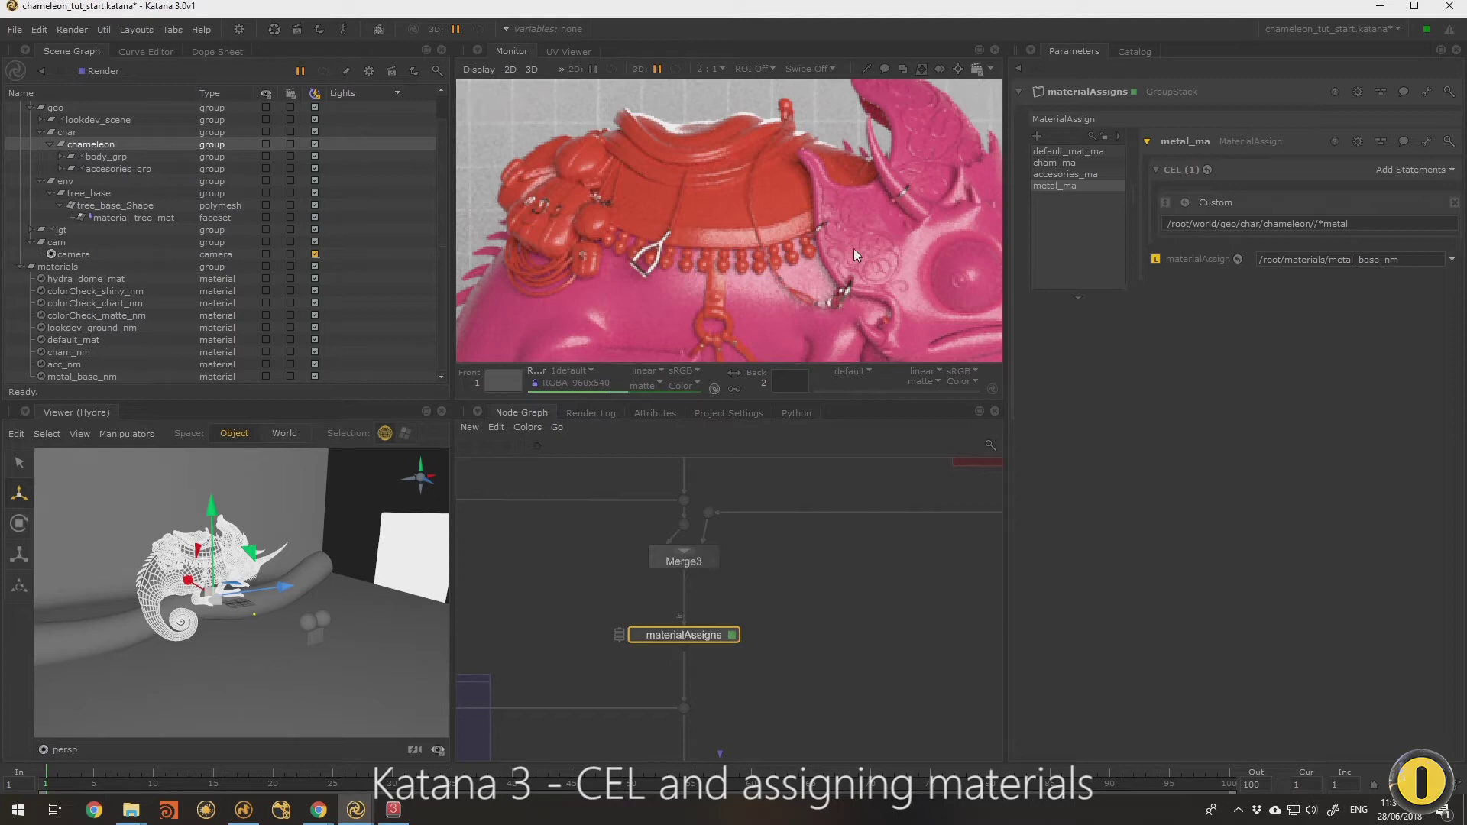
pyautogui.moveTo(837, 289); pyautogui.dragTo(841, 251, button='middle')
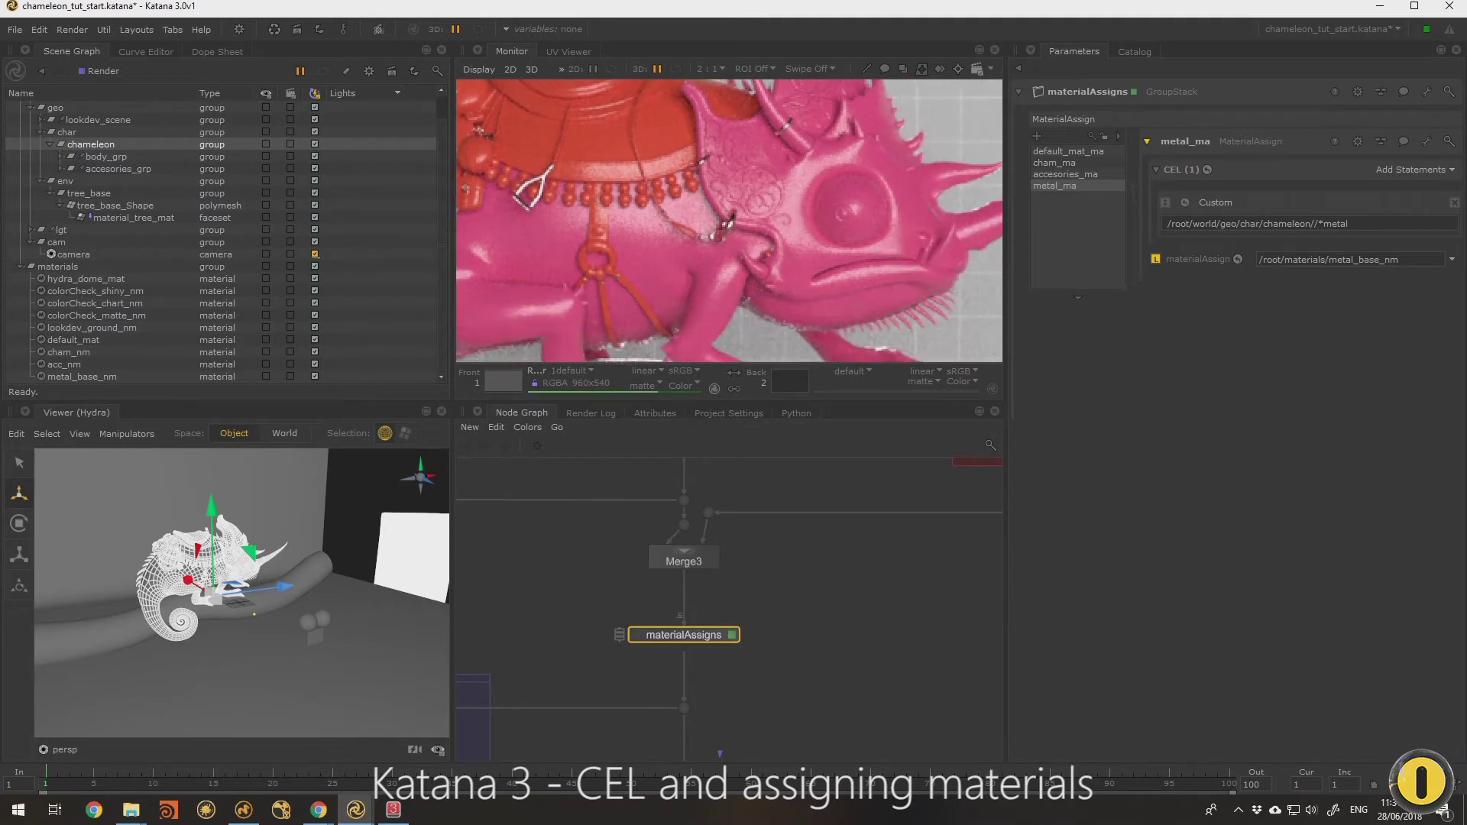
pyautogui.scroll(1, 741, 294)
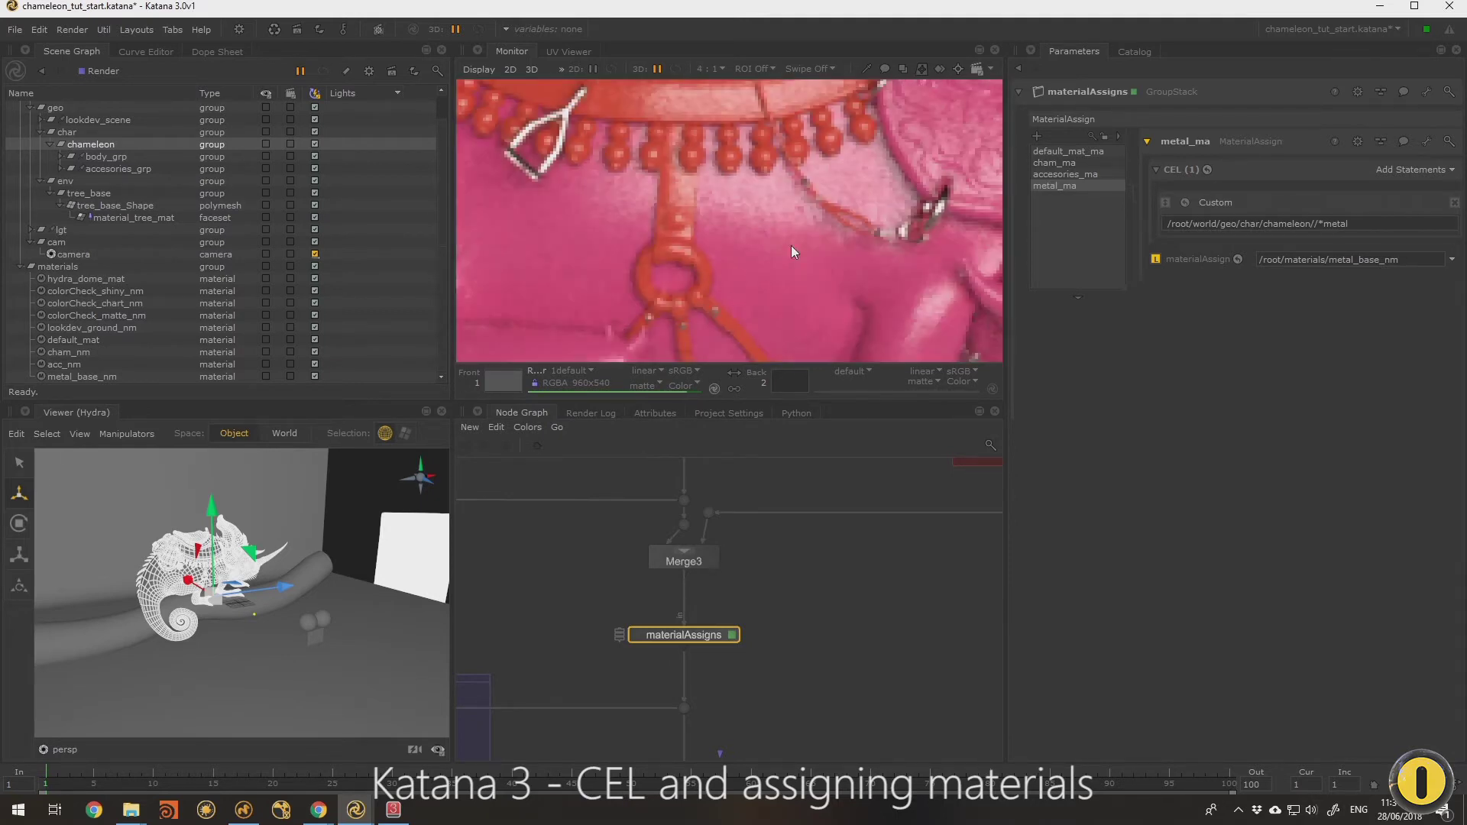
pyautogui.scroll(-1, 791, 246)
# Step: Look through /root/world/cam/camera in the viewer and move it in to frame the saddle, stirrup and belly-strap ring
pyautogui.click(42, 747)
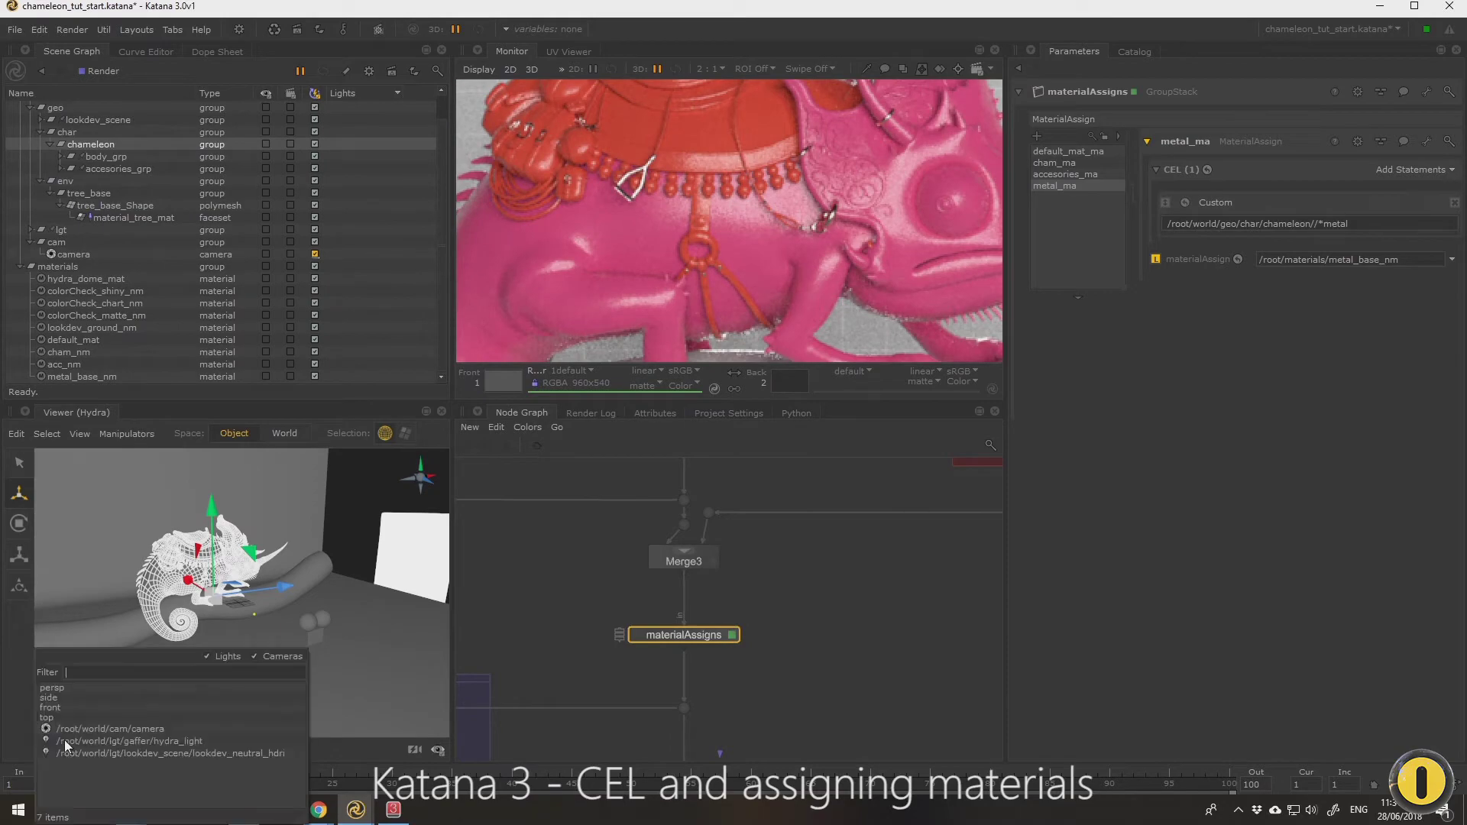
pyautogui.click(126, 727)
pyautogui.scroll(6, 195, 554)
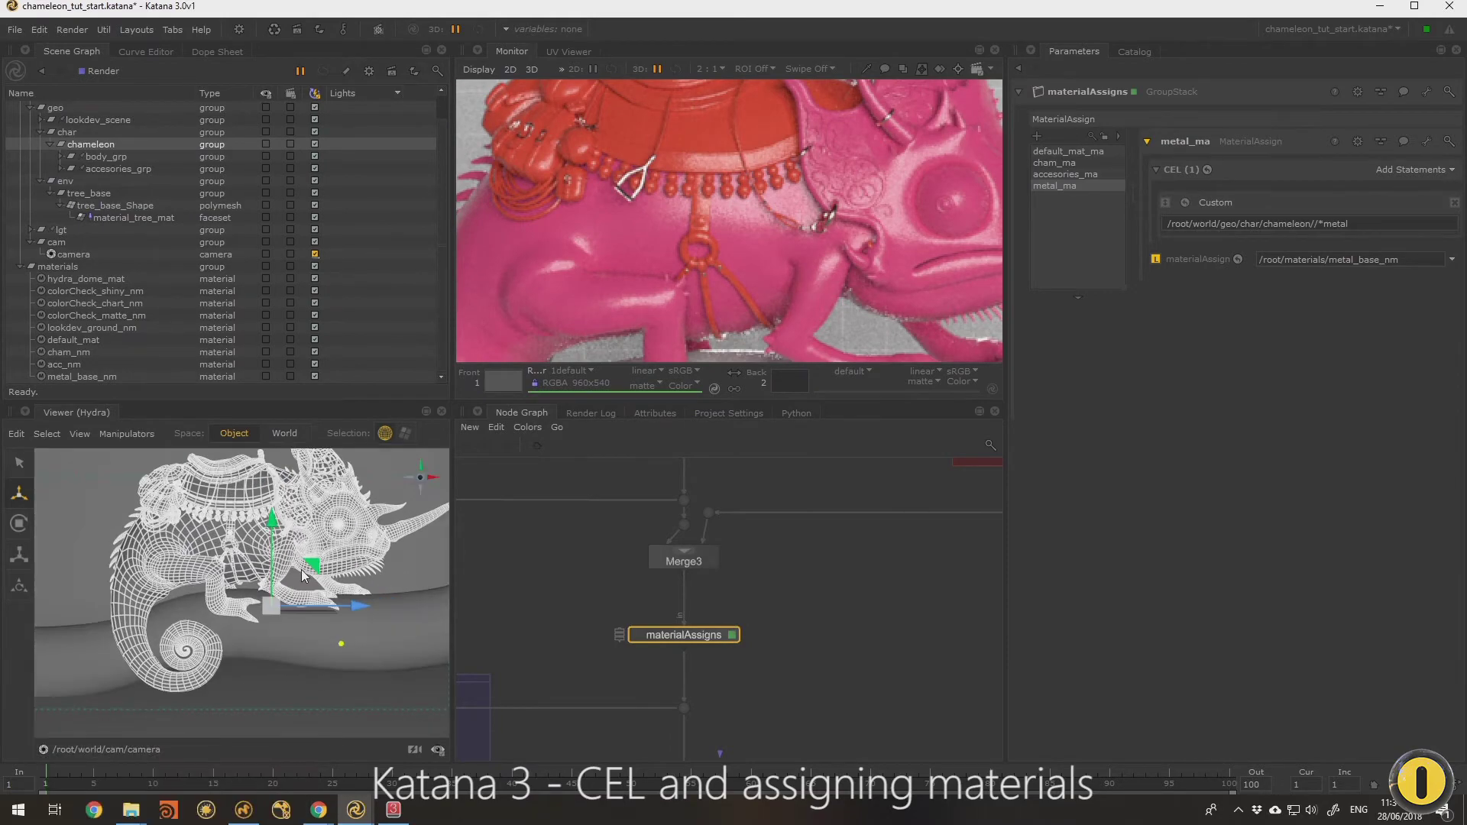
pyautogui.scroll(3, 252, 562)
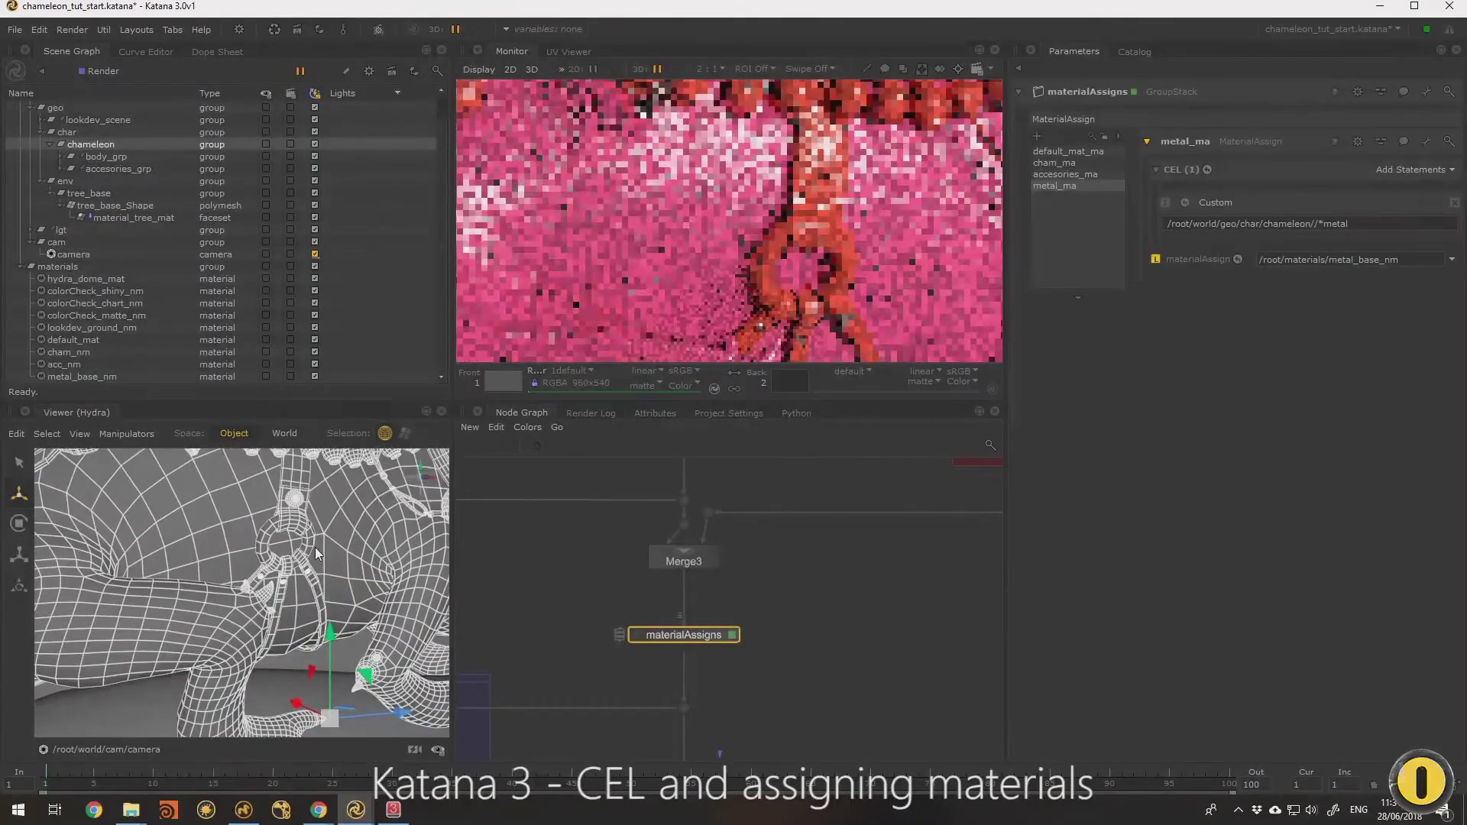
pyautogui.scroll(-3, 831, 278)
pyautogui.scroll(1, 831, 279)
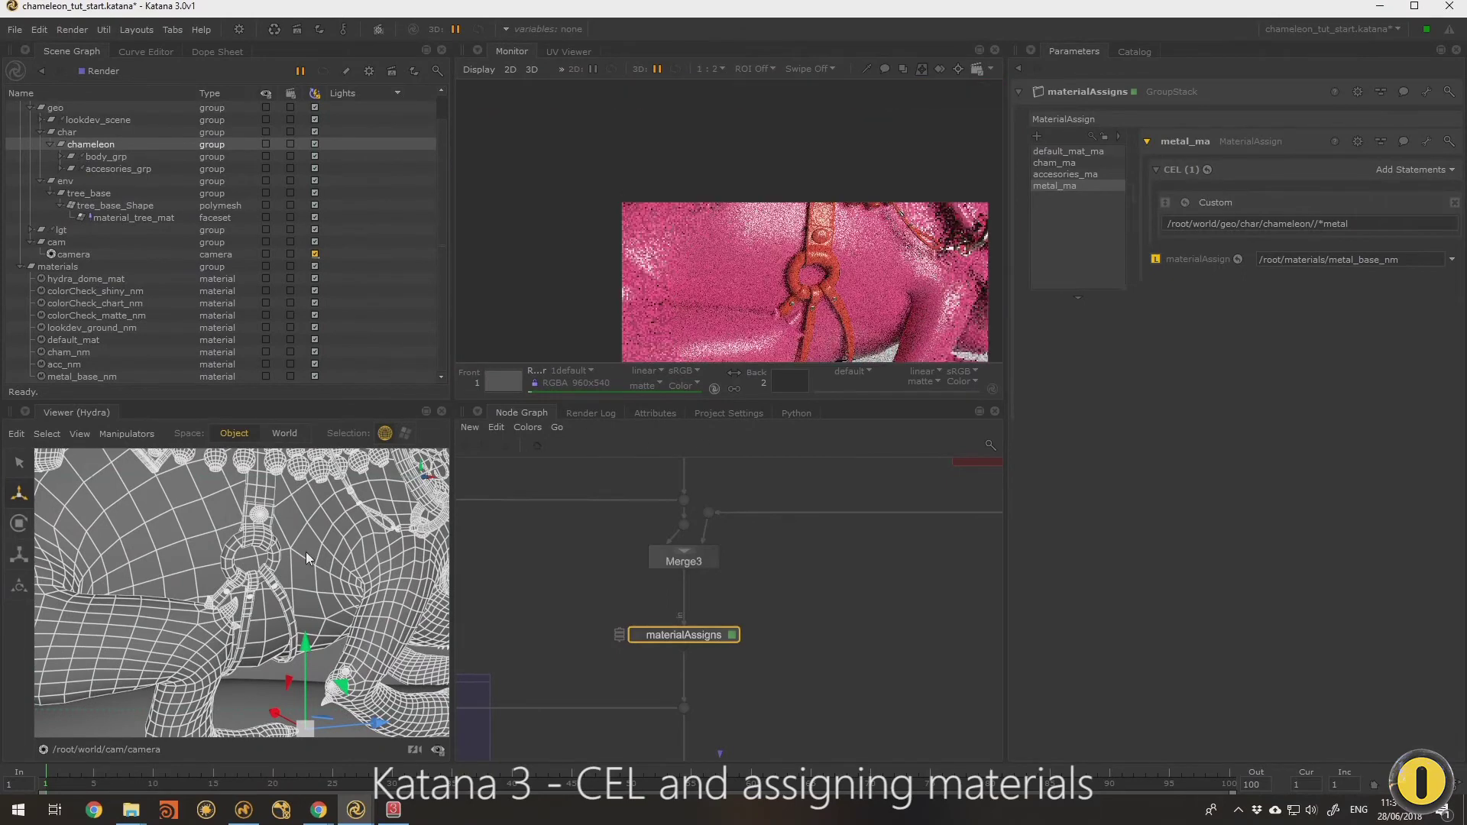
pyautogui.scroll(-2, 260, 565)
pyautogui.keyDown('alt'); pyautogui.moveTo(267, 550); pyautogui.dragTo(237, 528); pyautogui.keyUp('alt')
pyautogui.keyDown('alt'); pyautogui.moveTo(237, 527); pyautogui.dragTo(293, 593, button='middle'); pyautogui.keyUp('alt')
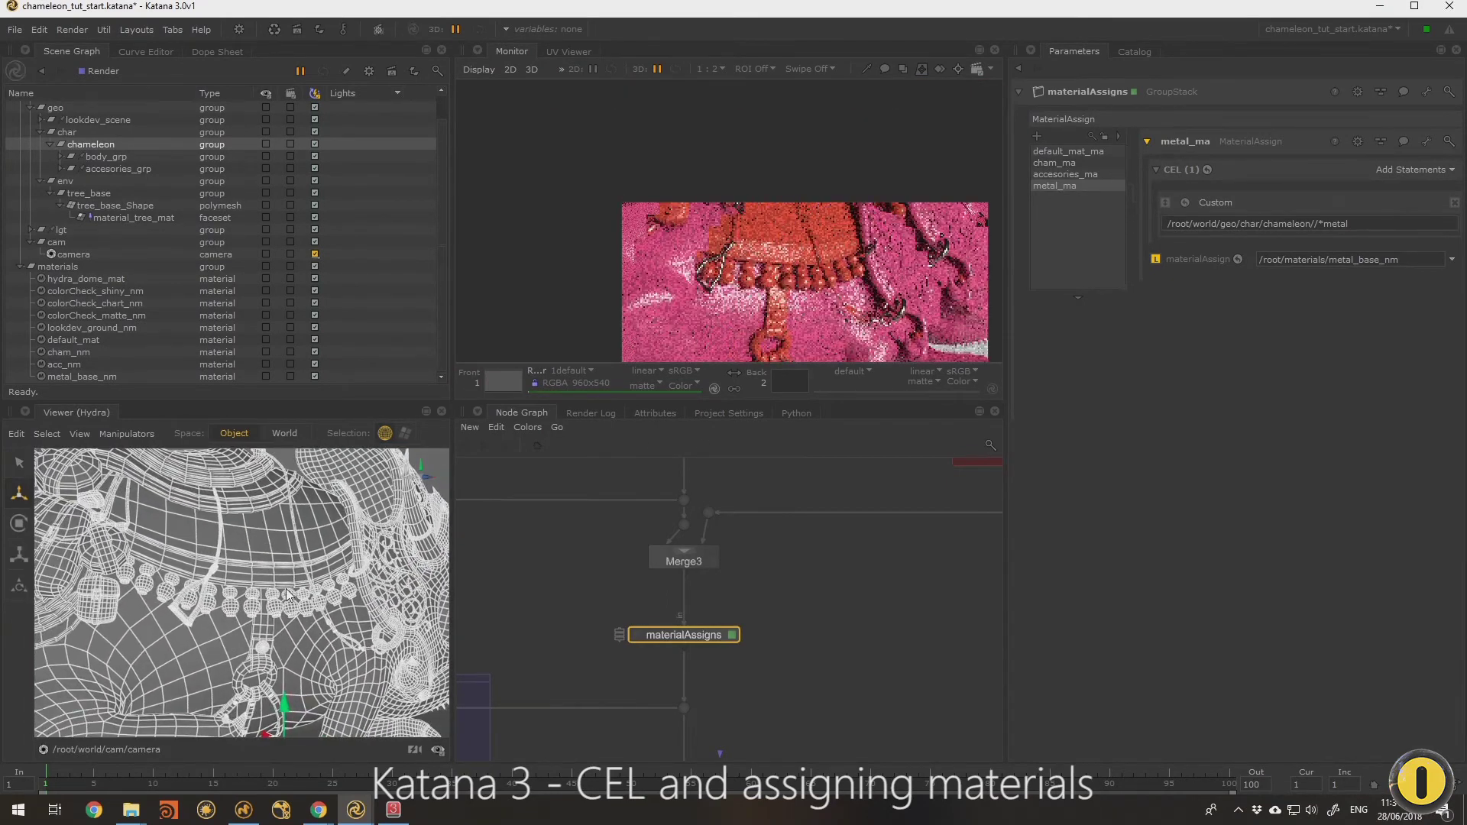
pyautogui.keyDown('alt'); pyautogui.moveTo(293, 594); pyautogui.dragTo(305, 587); pyautogui.keyUp('alt')
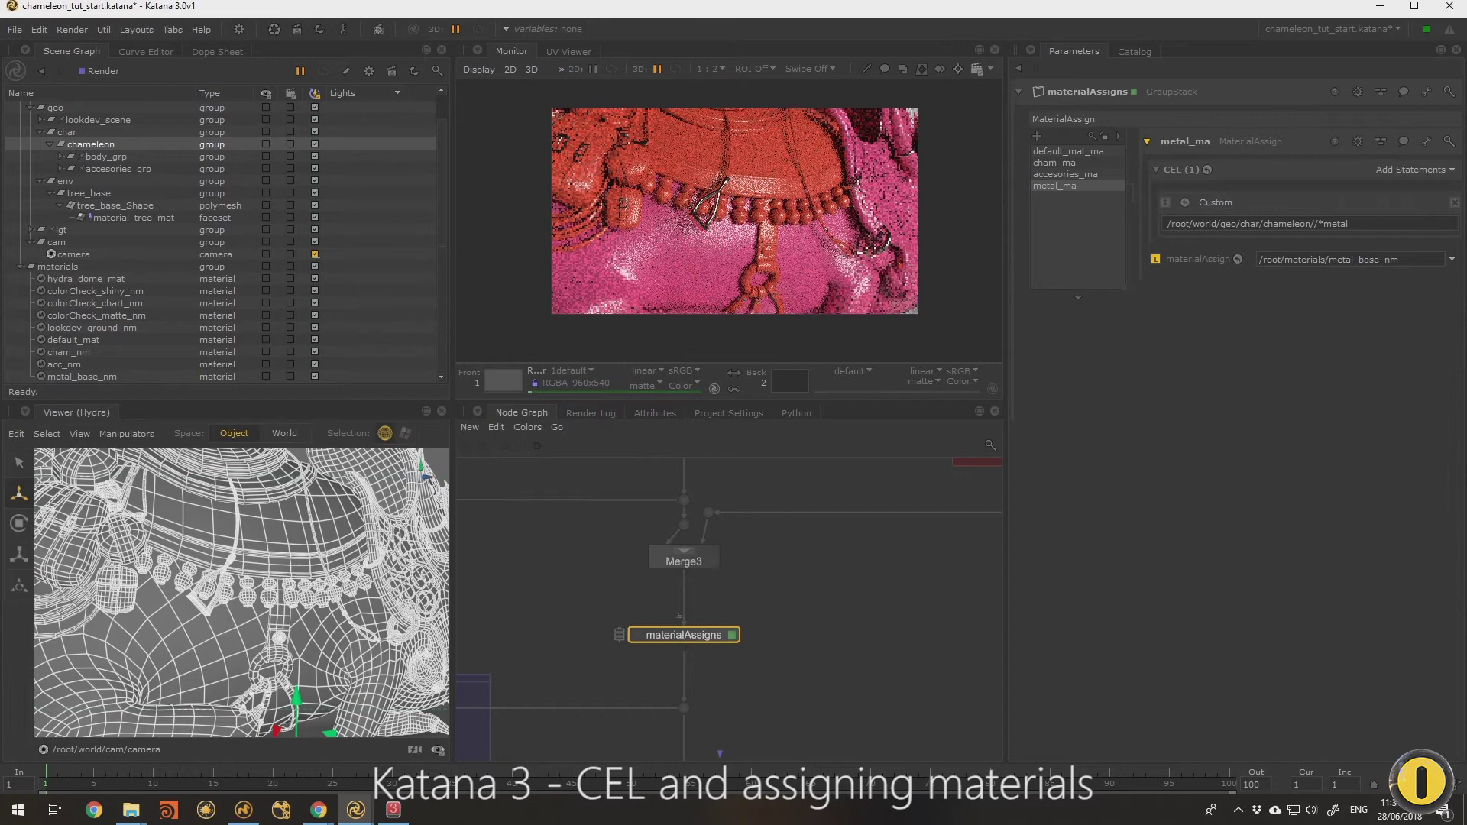
# Step: Pick the stirrup and the large belly-strap ring in the viewer to locate their geometry in the scene graph
pyautogui.scroll(1, 708, 191)
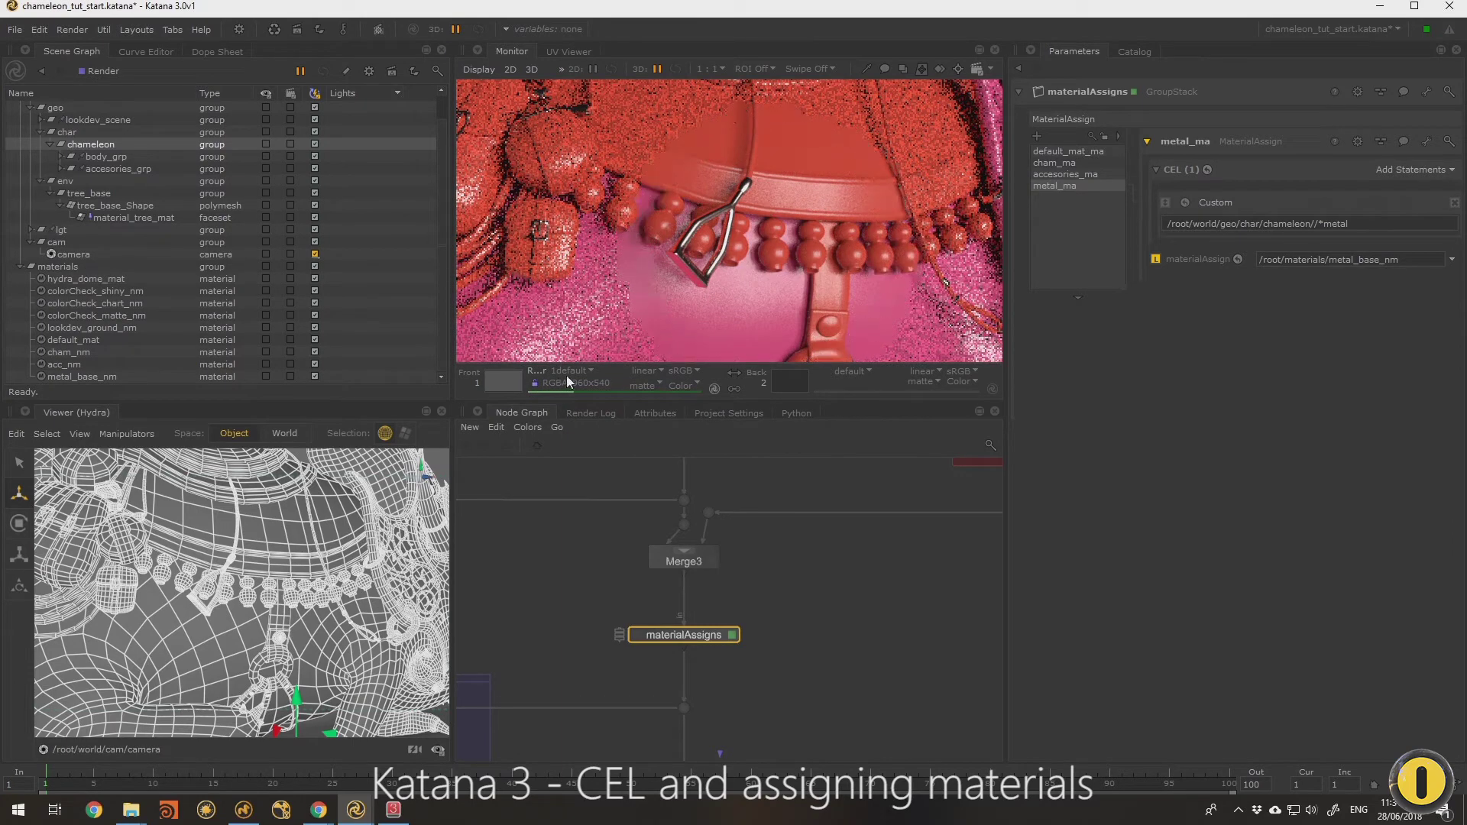
pyautogui.click(227, 563)
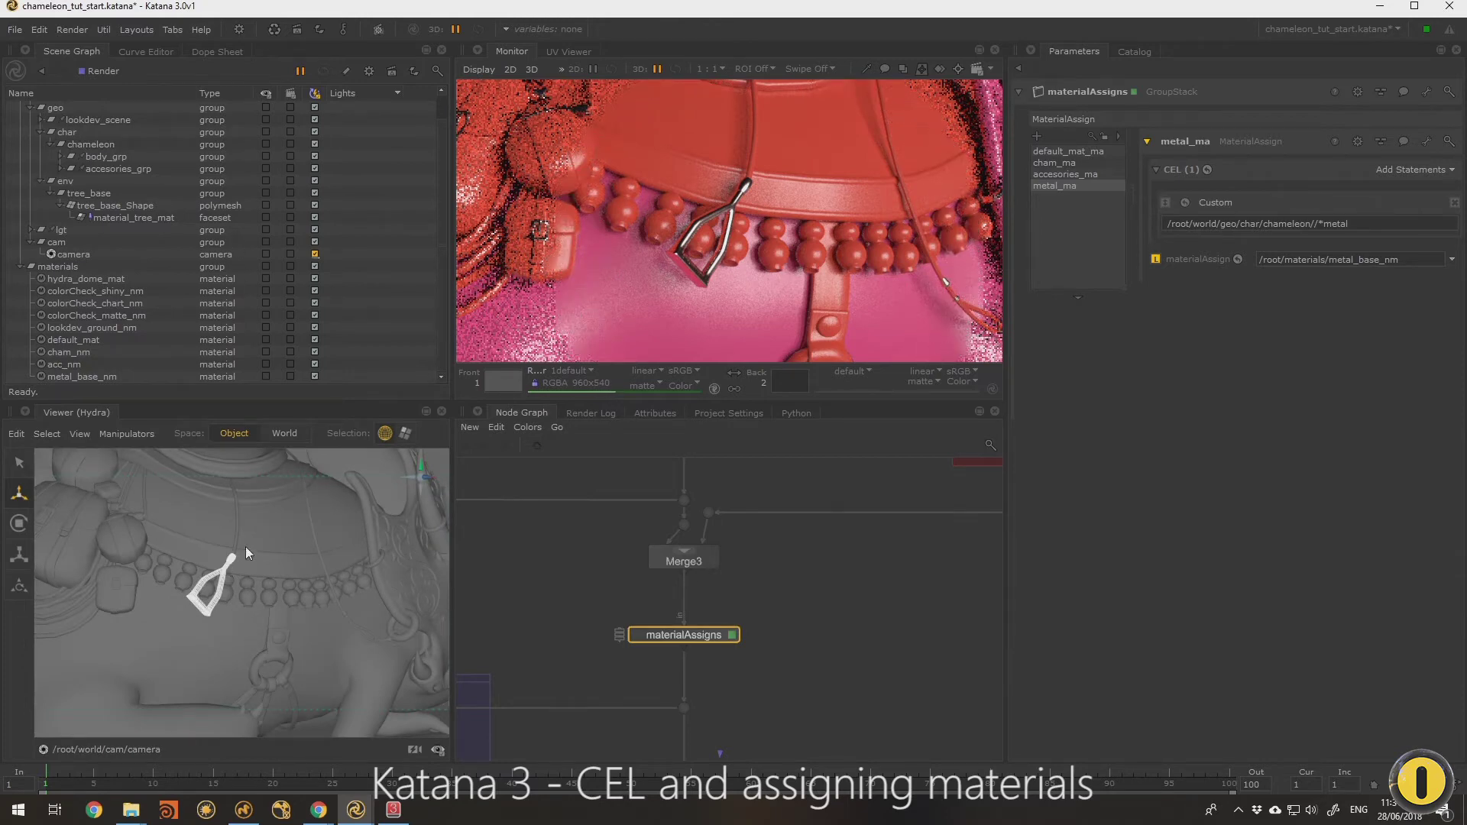
pyautogui.click(260, 655)
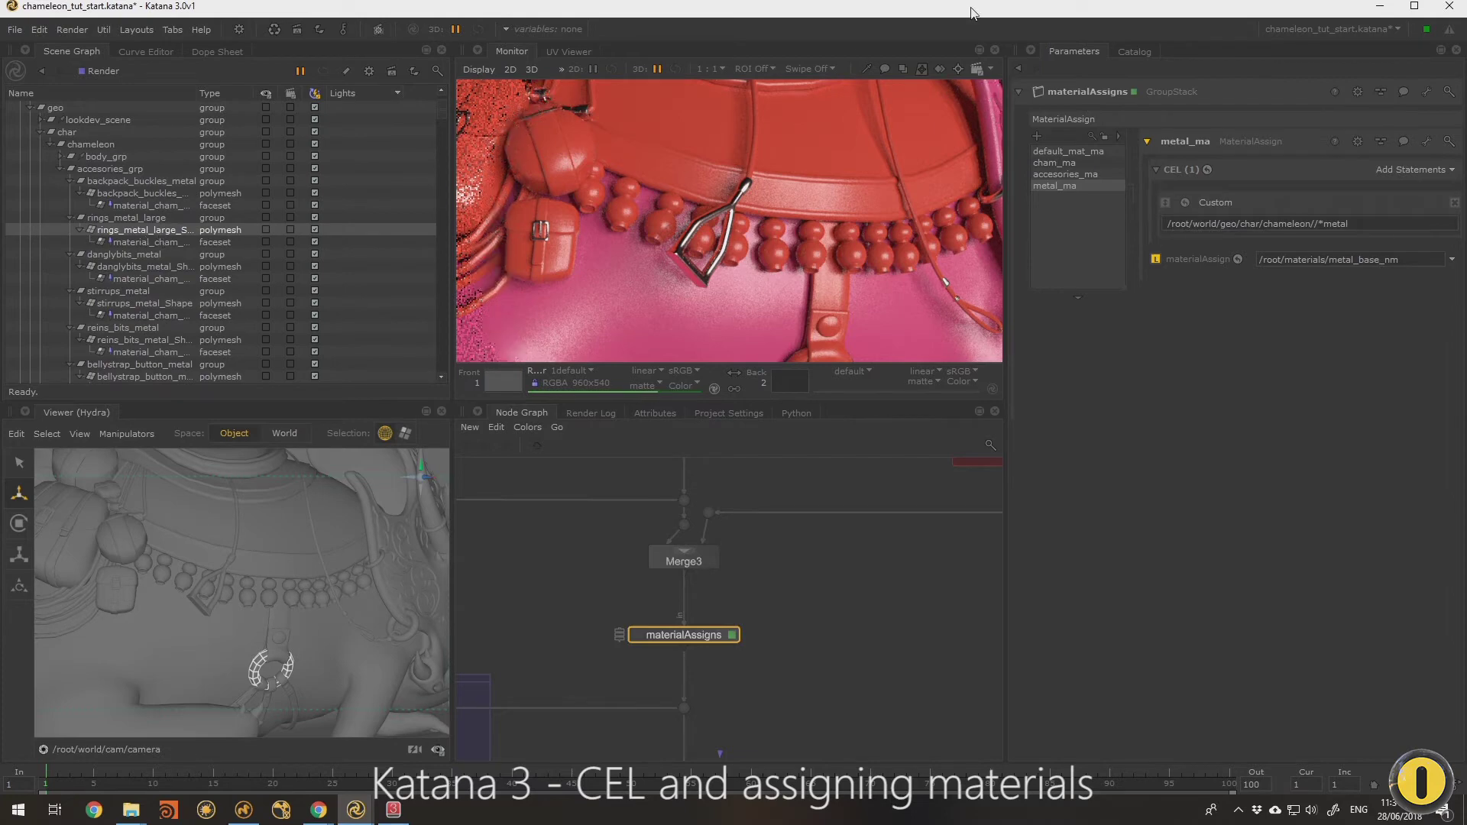
# Step: Probe the stirrup's pixels in the render and select its location in the scene graph
pyautogui.click(867, 70)
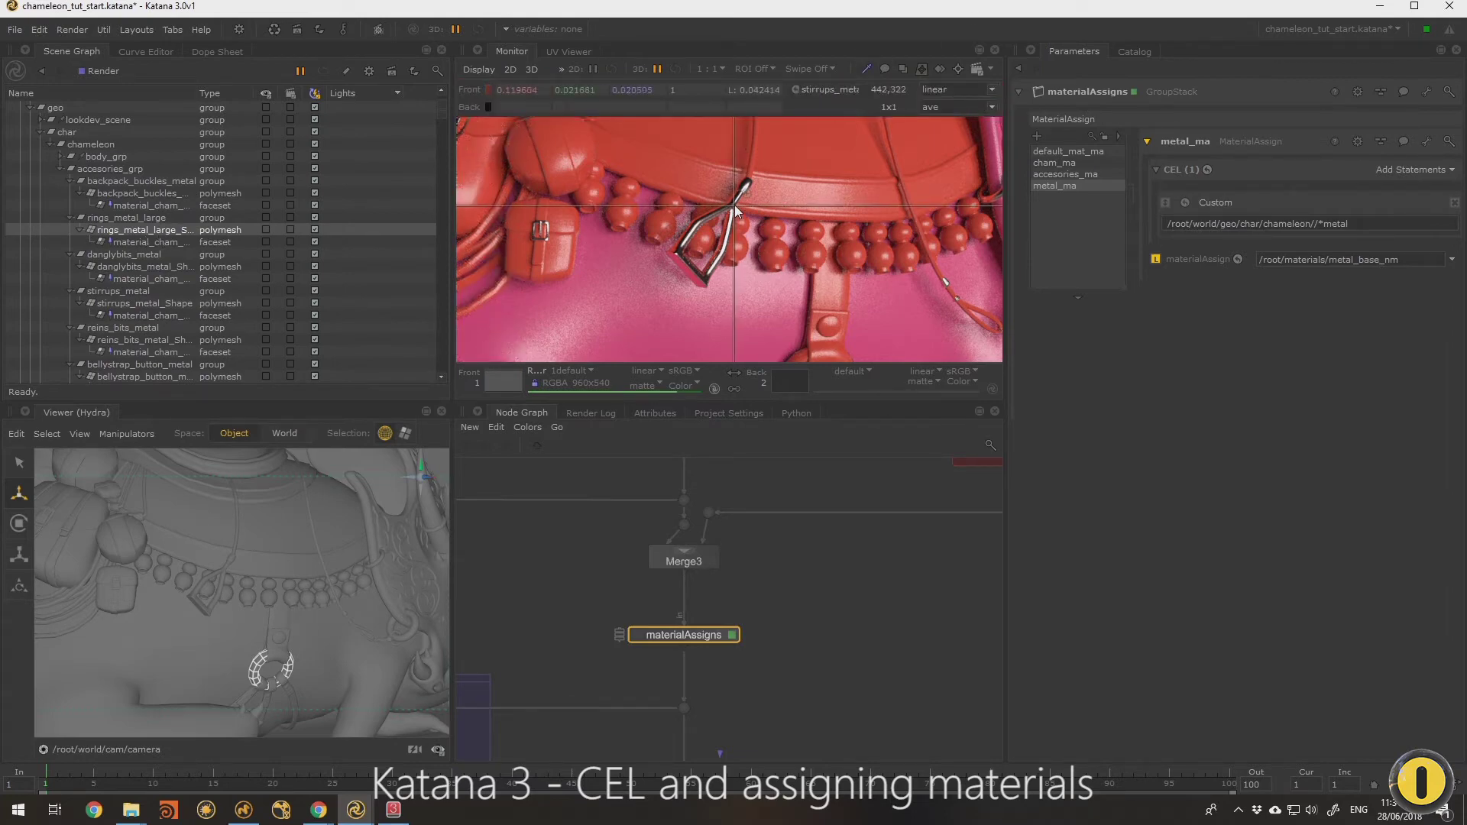
pyautogui.moveTo(739, 187); pyautogui.dragTo(678, 250)
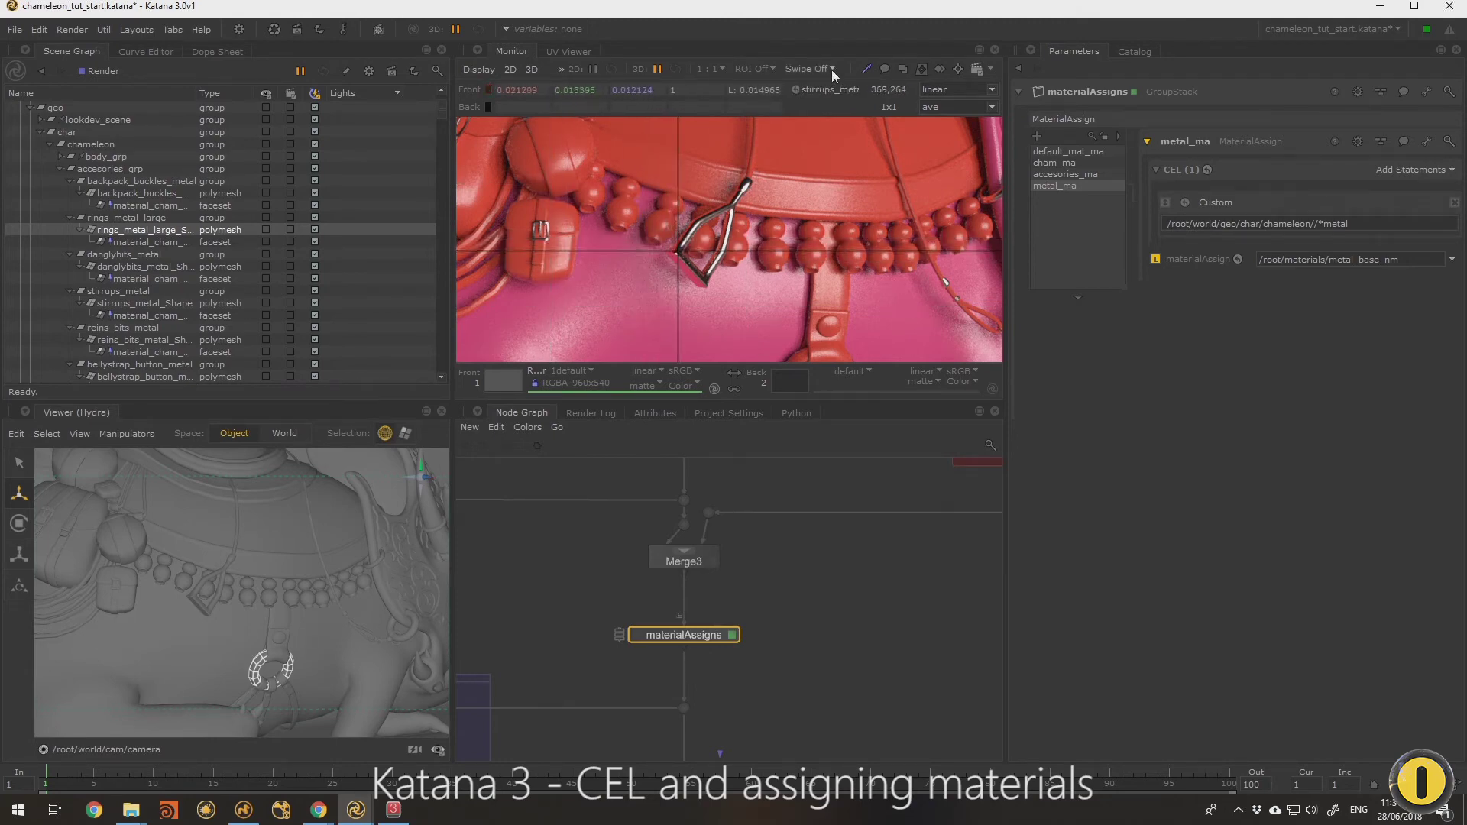
pyautogui.click(796, 91)
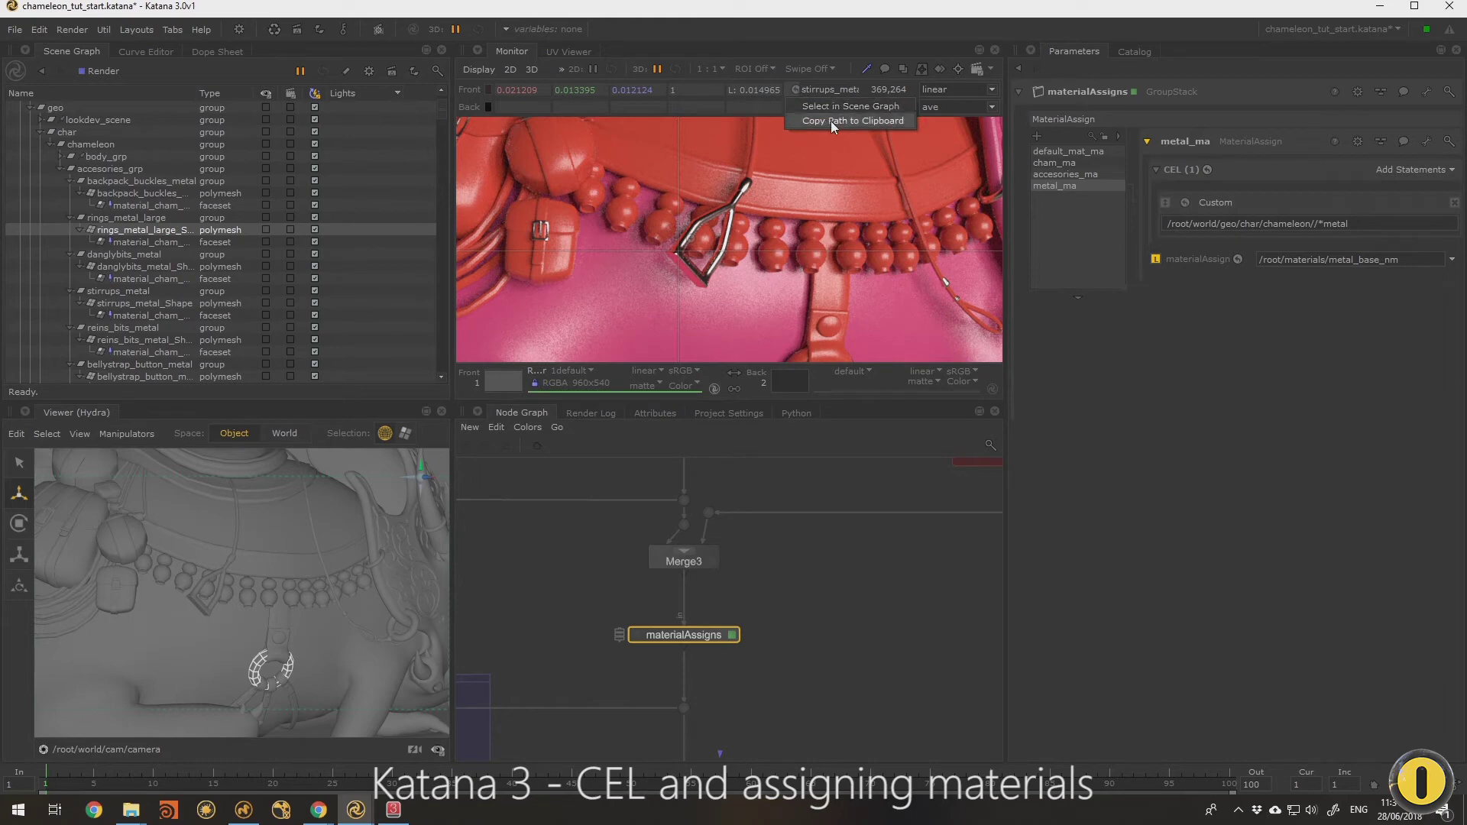
pyautogui.click(847, 106)
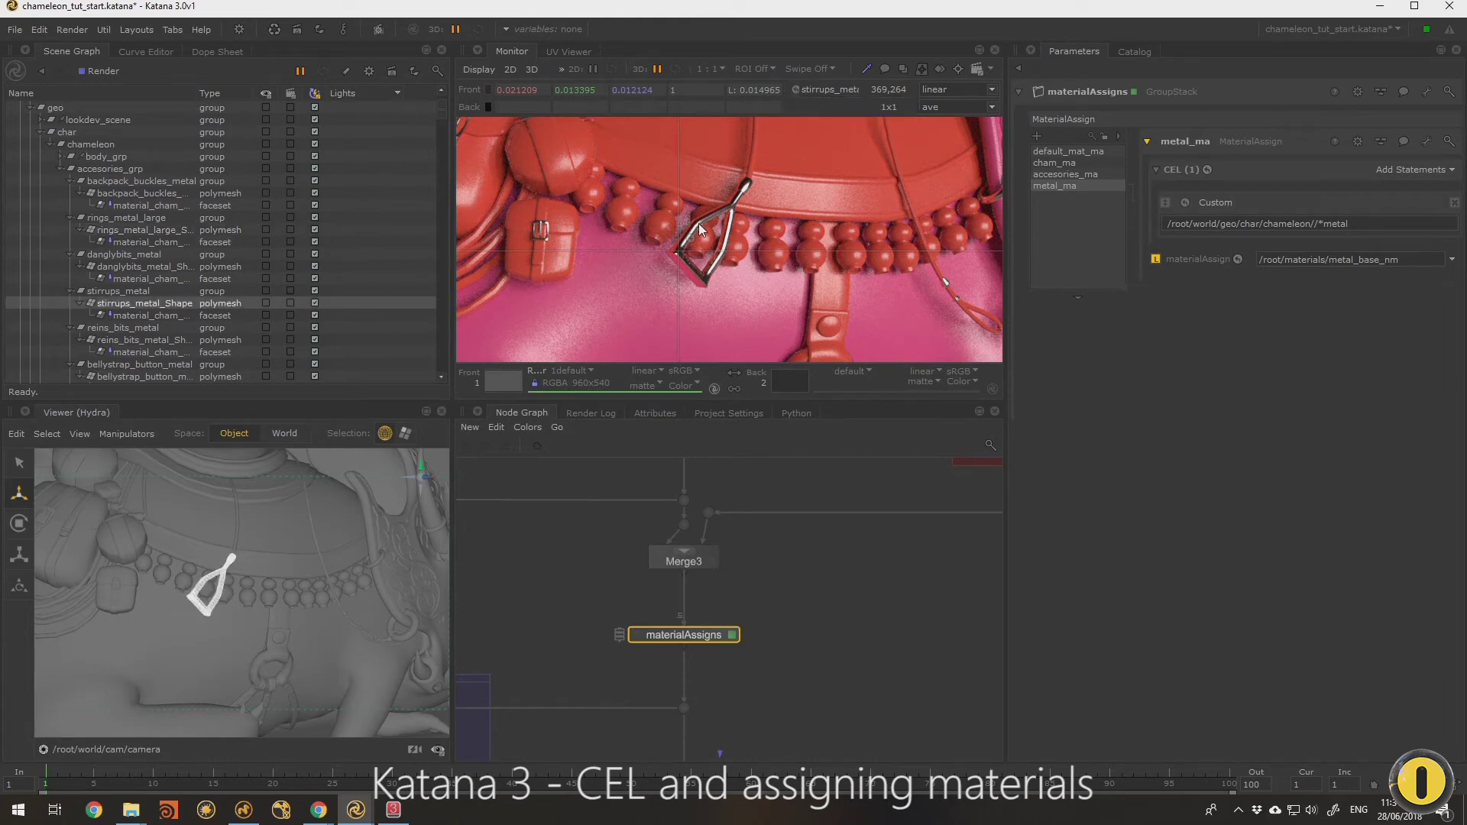
pyautogui.moveTo(699, 223); pyautogui.dragTo(761, 117)
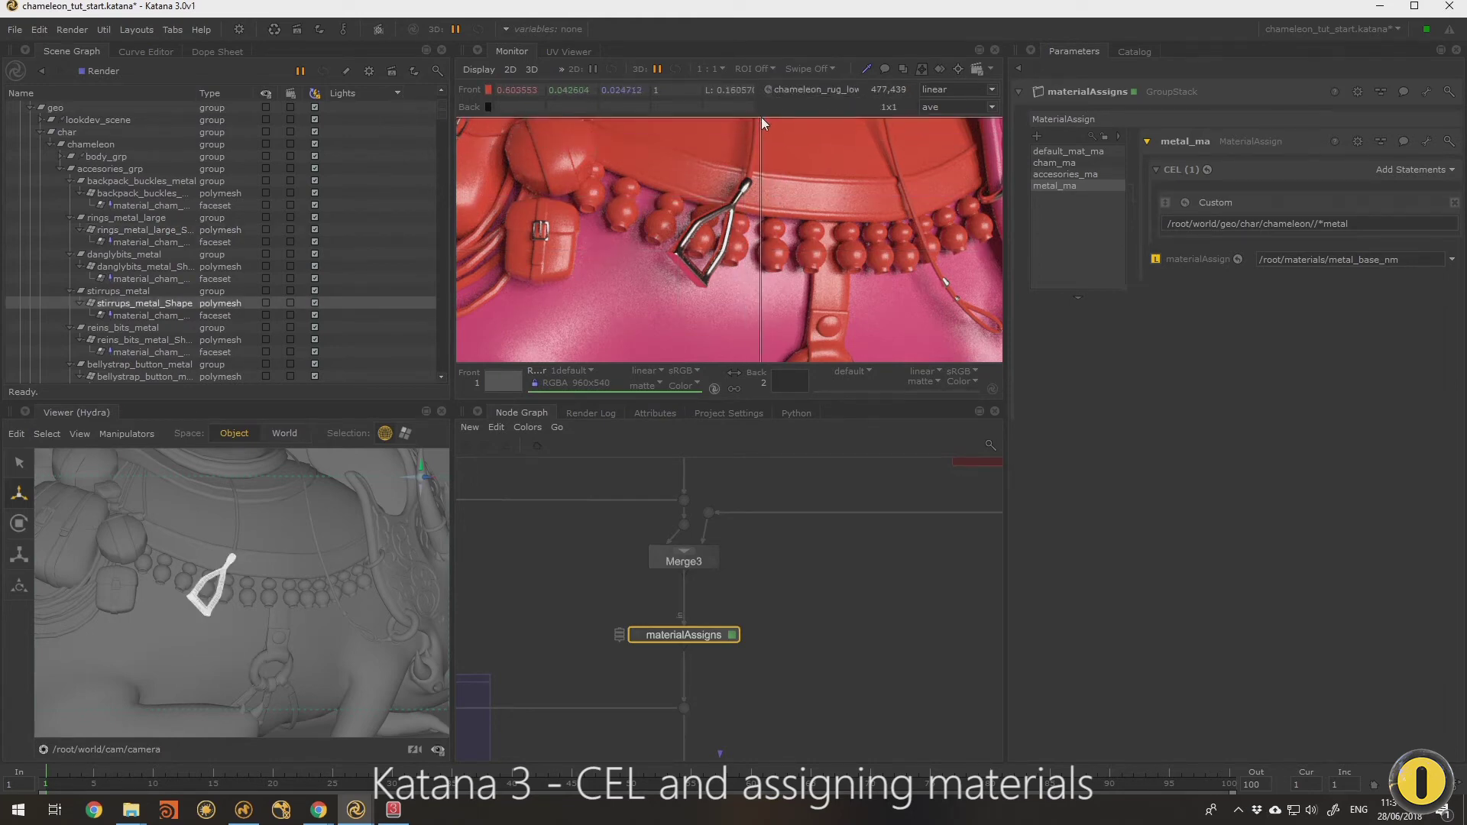
pyautogui.click(863, 68)
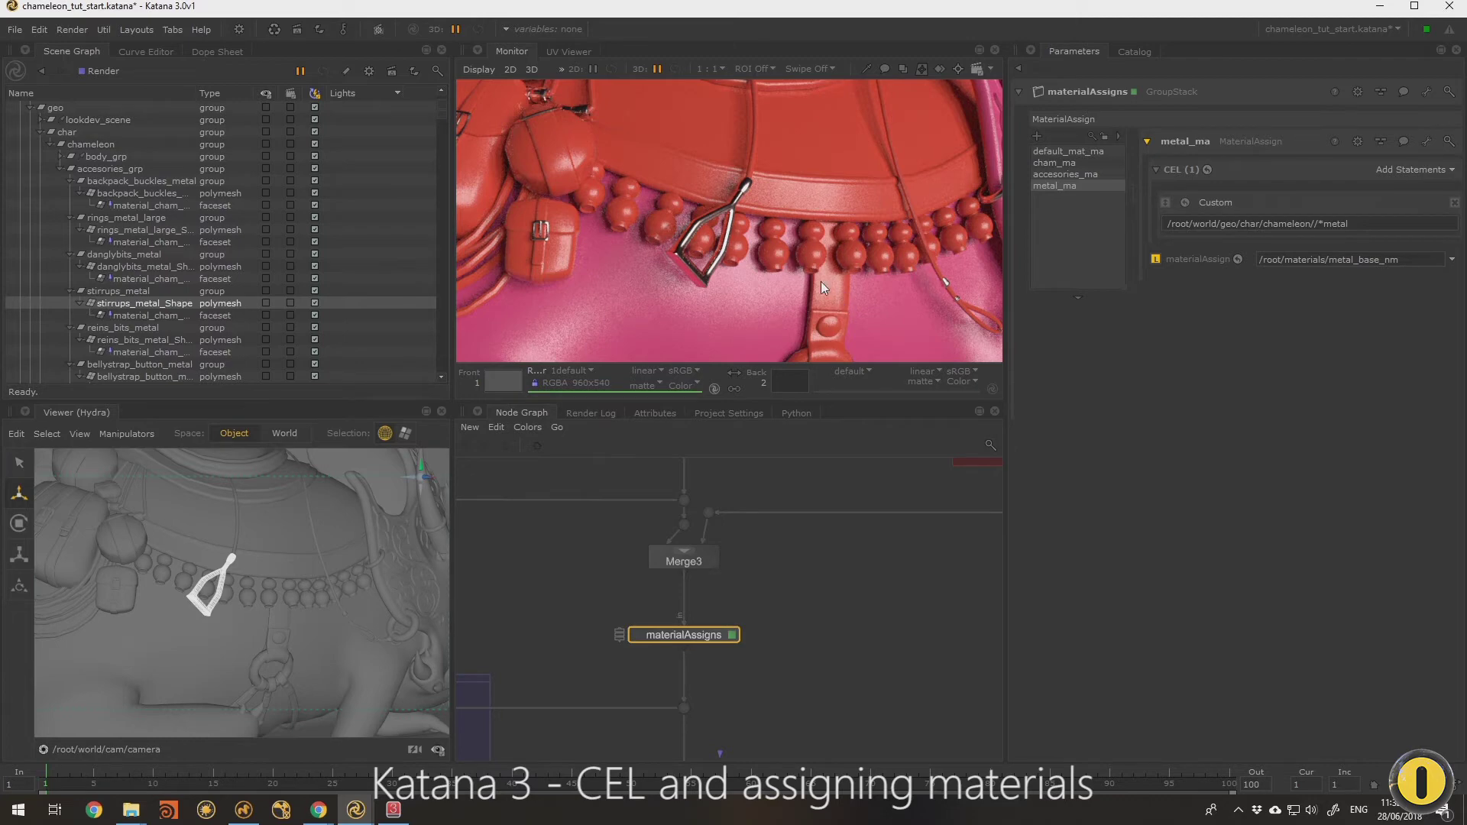
# Step: Probe the belly-strap ring in the render, select its location in the scene graph and widen the Name column to read its full name
pyautogui.scroll(3, 820, 281)
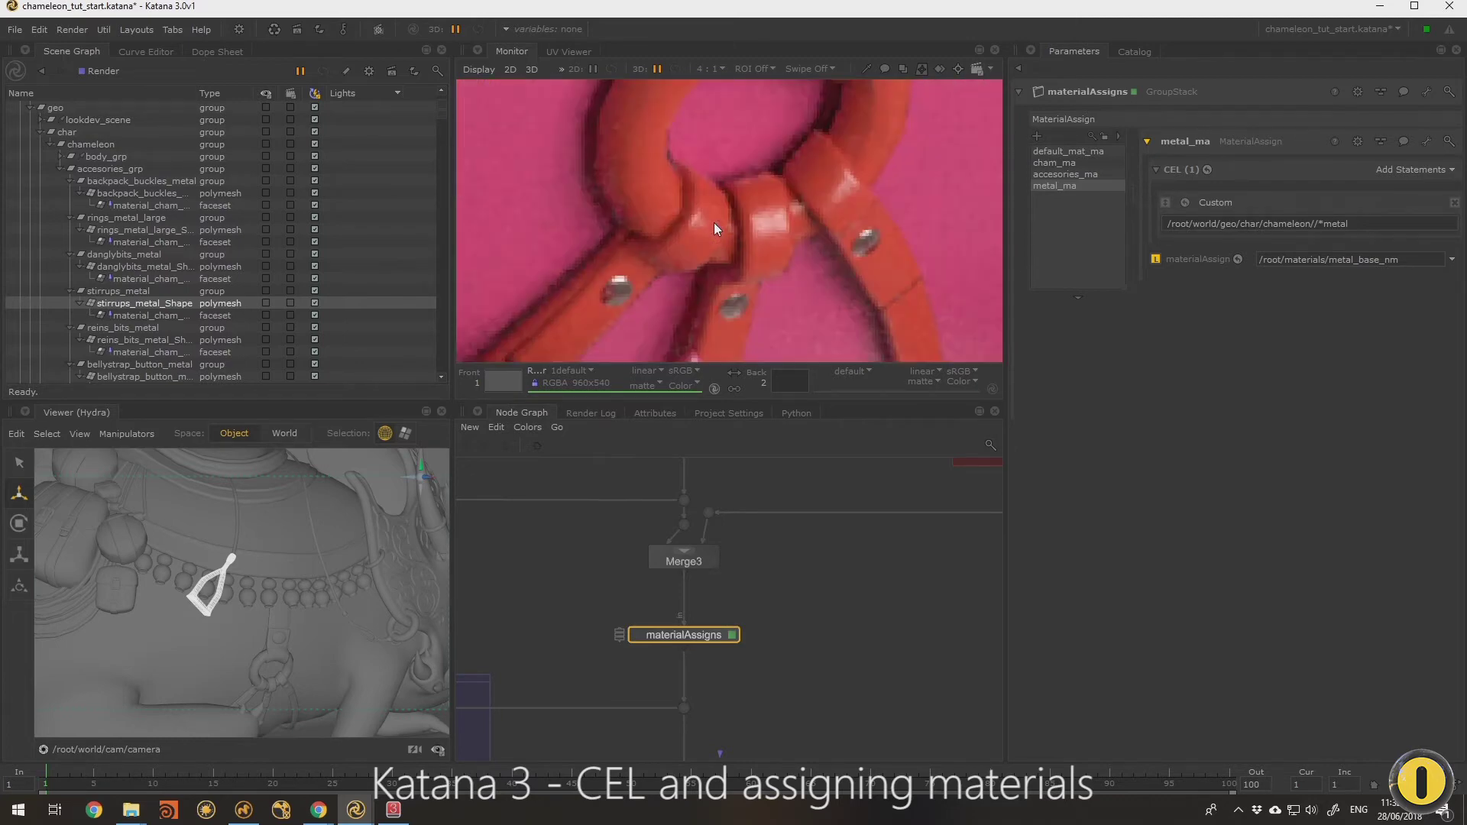
pyautogui.scroll(-1, 714, 222)
pyautogui.press('p')
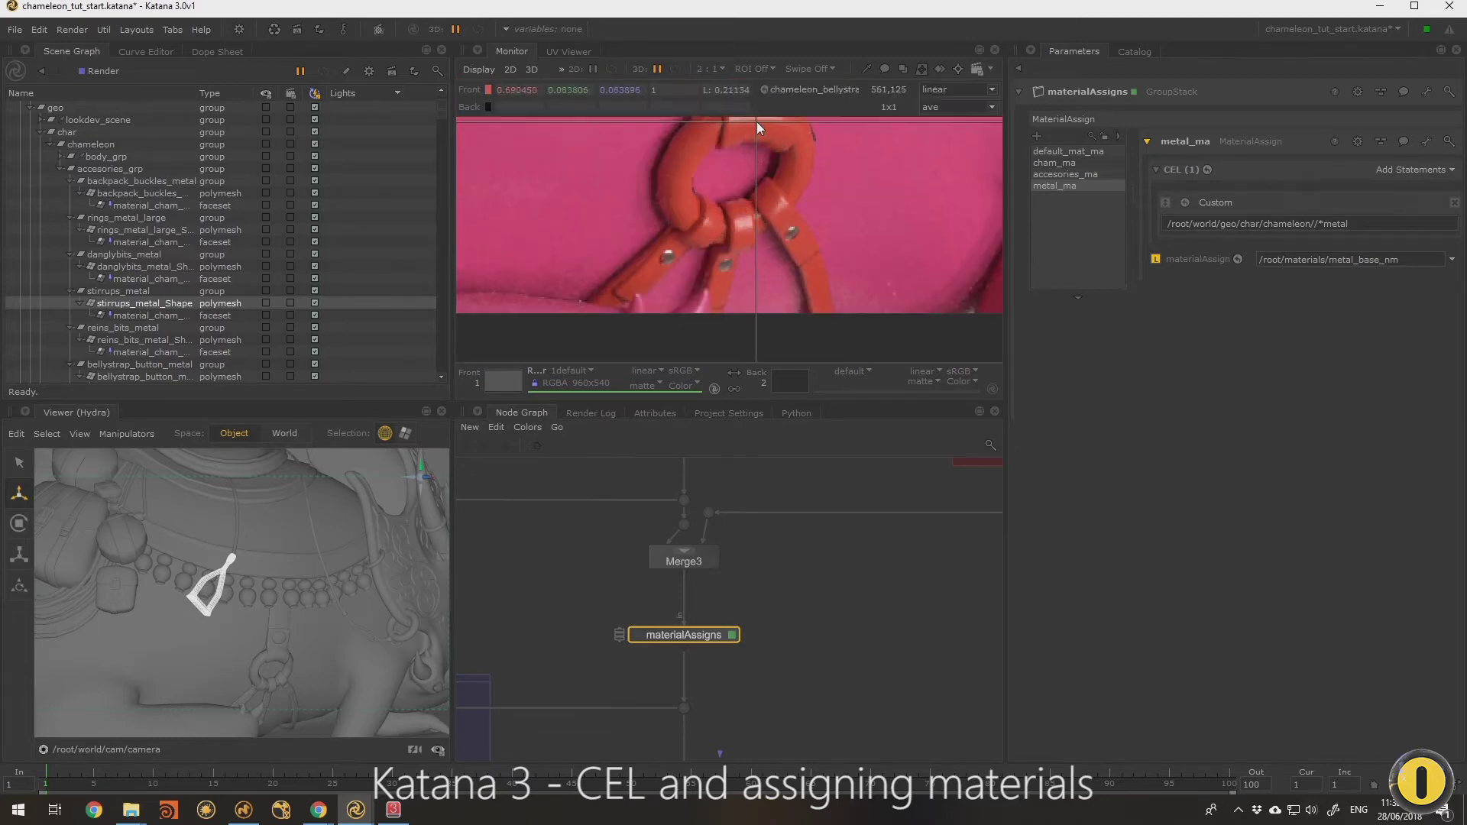
pyautogui.press('p')
pyautogui.press('p')
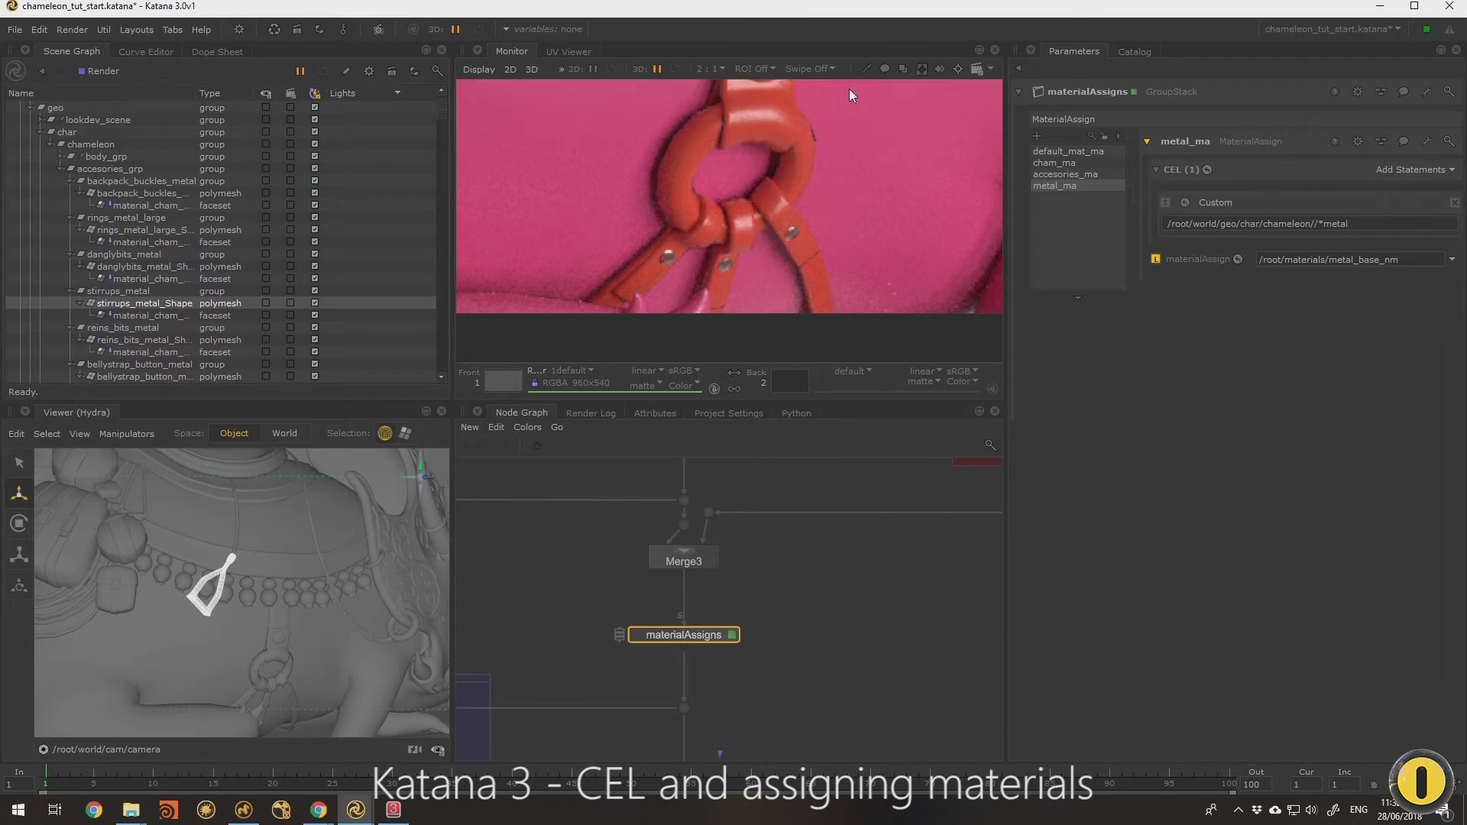
pyautogui.click(692, 154)
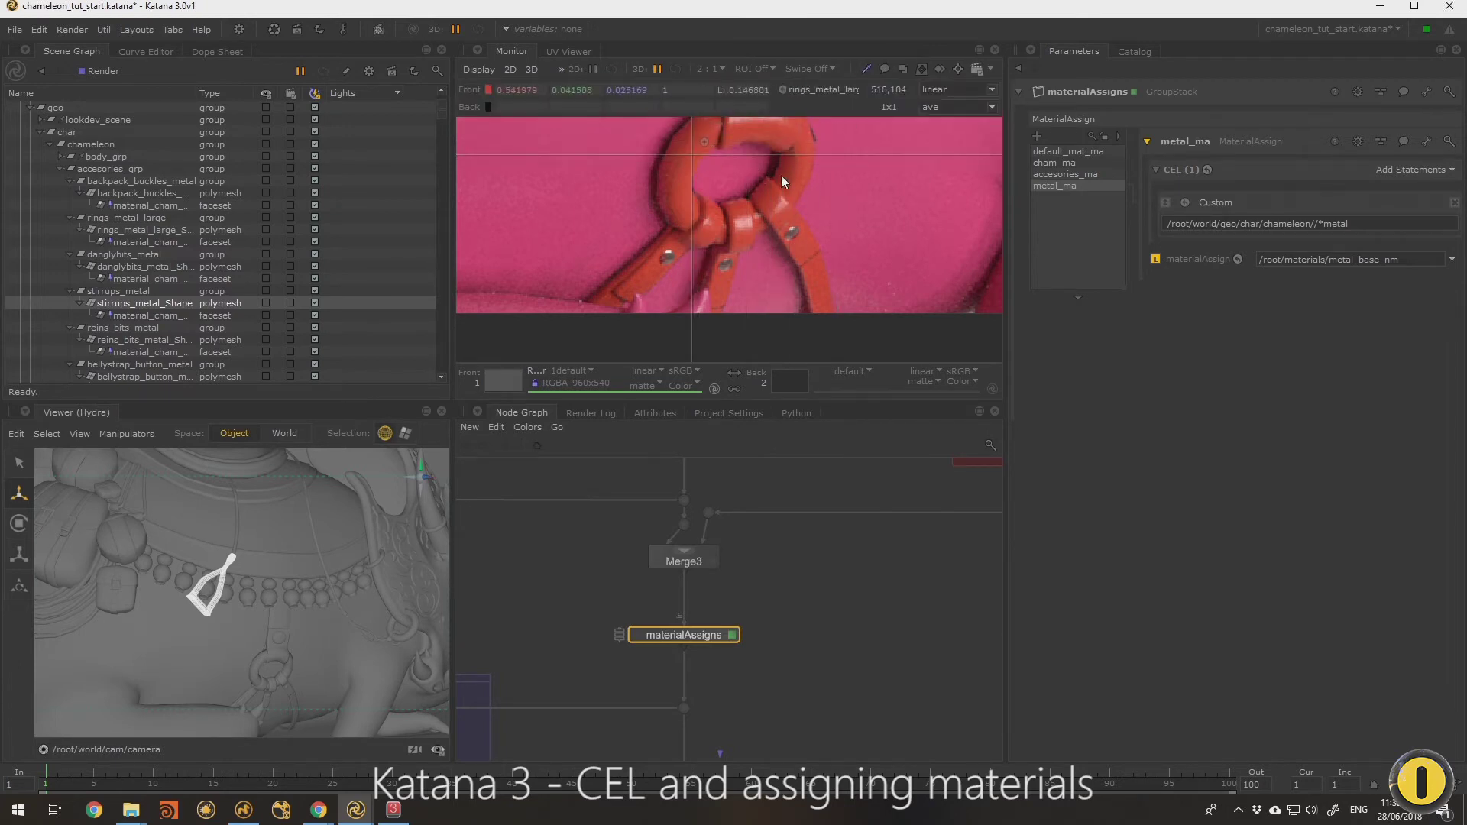
pyautogui.moveTo(788, 174)
pyautogui.mouseDown()
pyautogui.moveTo(772, 143)
pyautogui.moveTo(800, 165)
pyautogui.mouseUp()
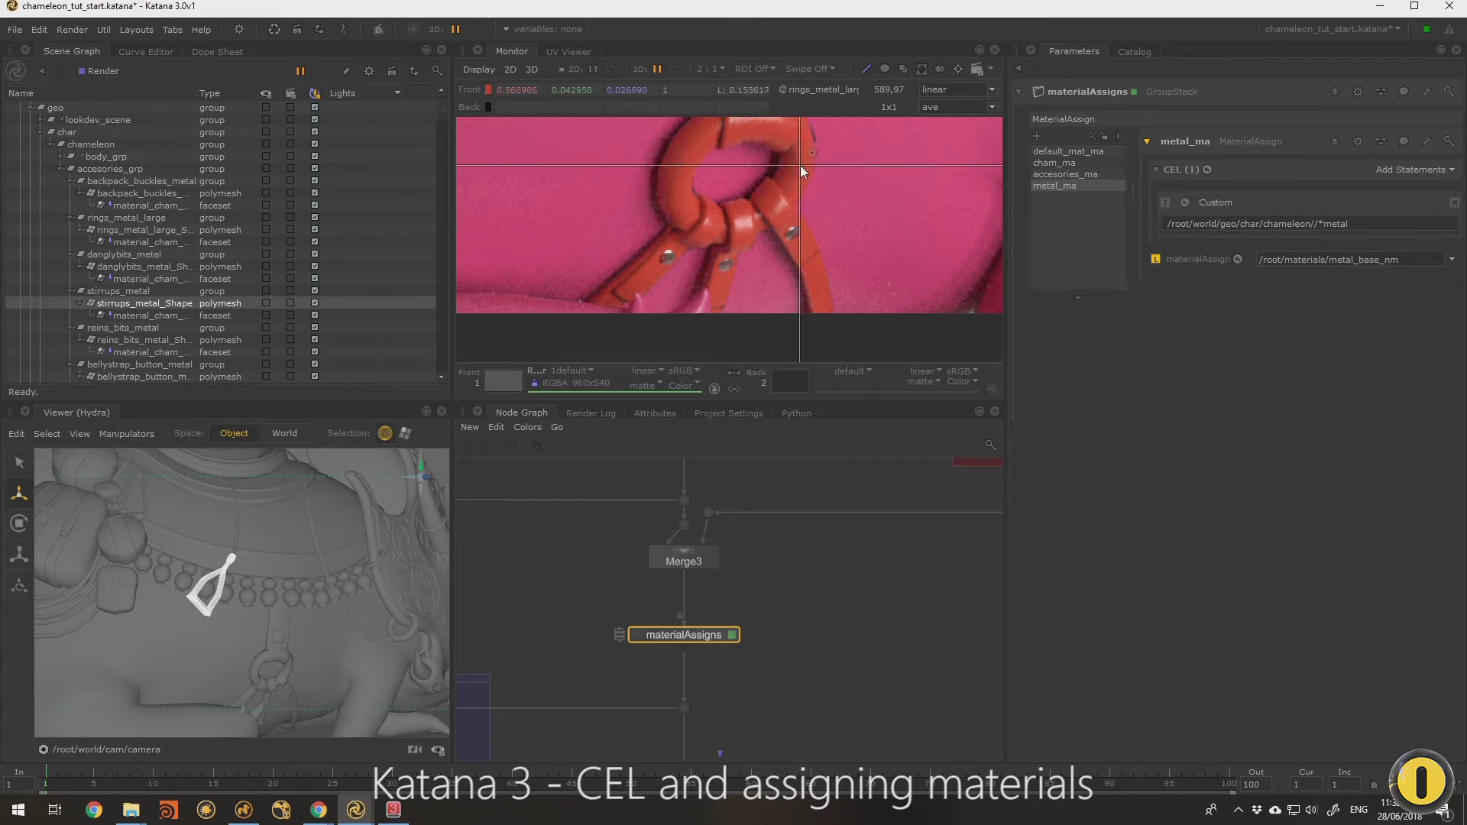
pyautogui.click(781, 89)
pyautogui.click(864, 106)
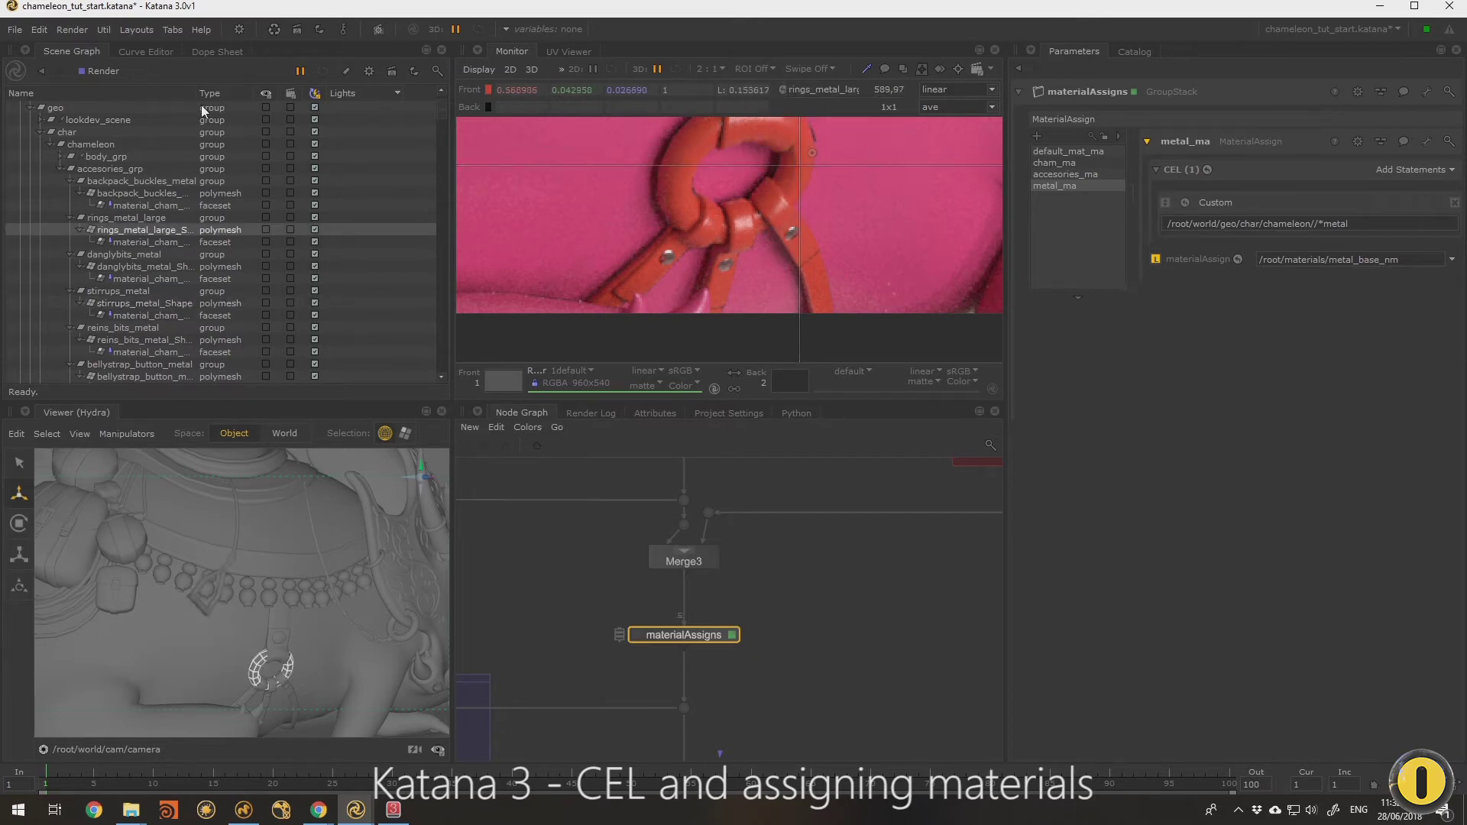
pyautogui.moveTo(198, 93); pyautogui.dragTo(241, 99)
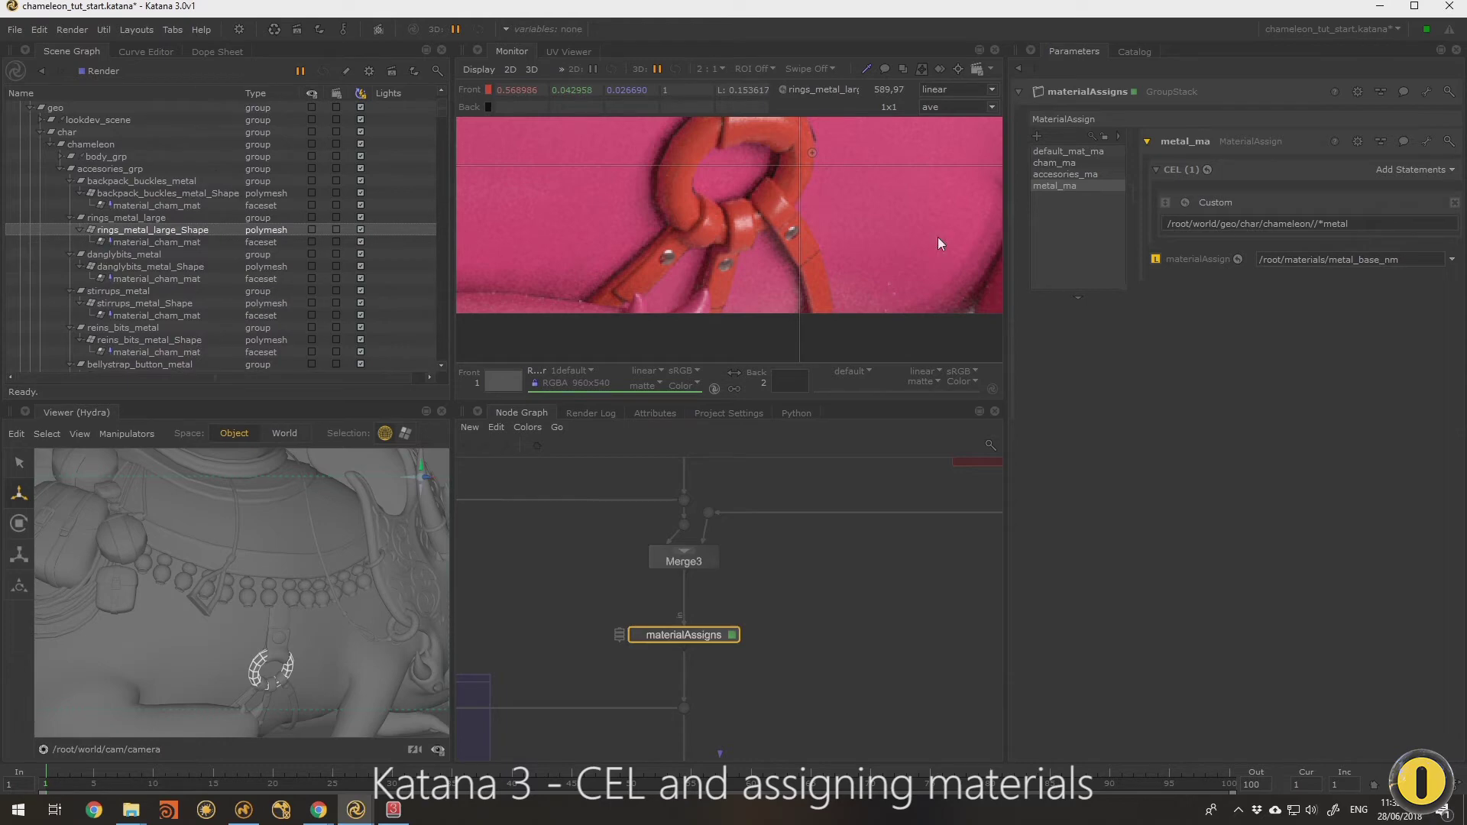
# Step: Shorten metal_ma's Custom CEL statement to /root/world/geo/char/chameleon//* and view the effect on the rendered chameleon
pyautogui.moveTo(1370, 229); pyautogui.dragTo(947, 225)
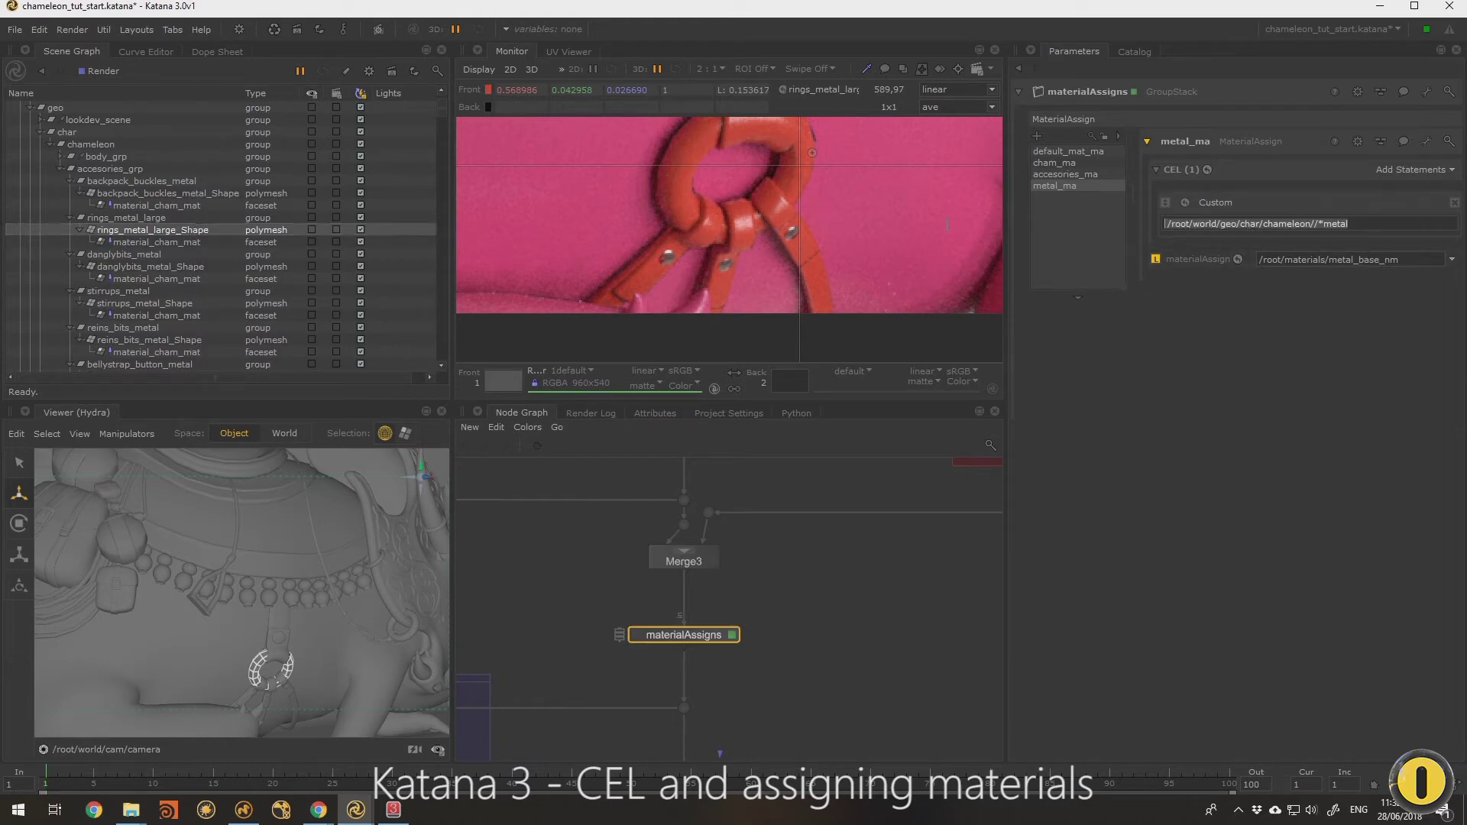
pyautogui.click(1358, 225)
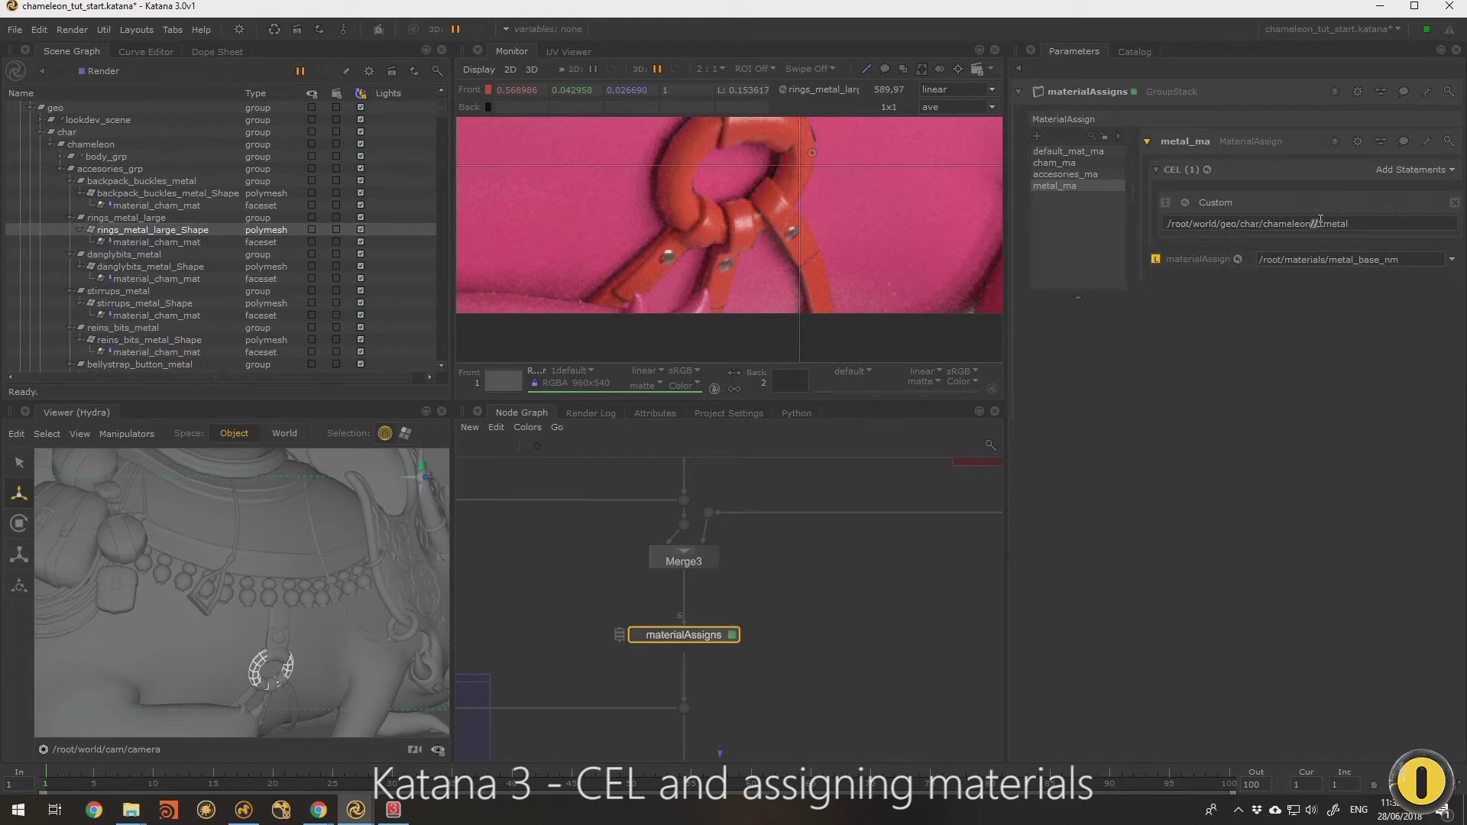
pyautogui.moveTo(1356, 222); pyautogui.dragTo(1269, 234)
pyautogui.press('BackSpace')
pyautogui.click(1330, 225)
pyautogui.press('Return')
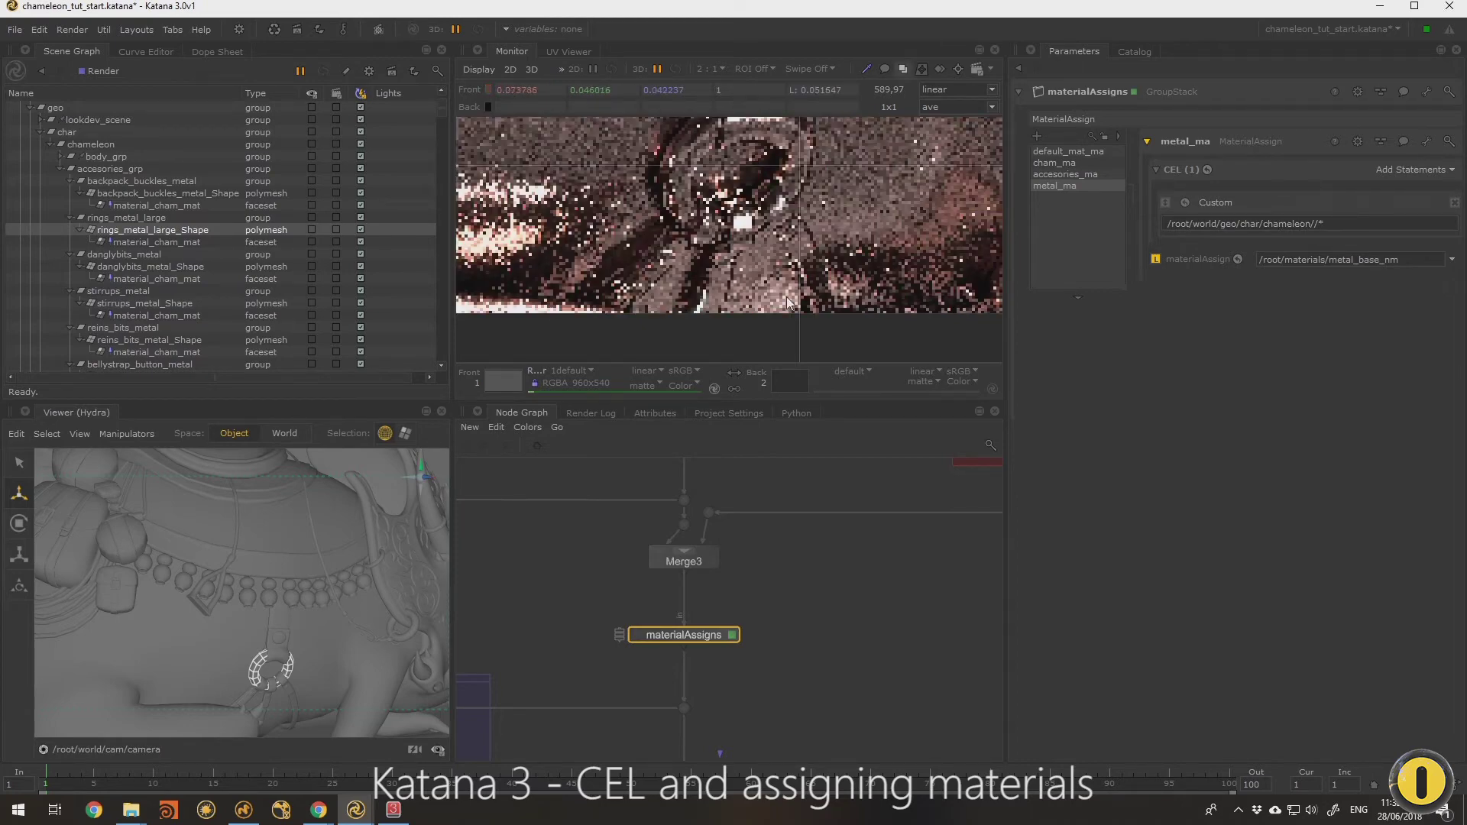
pyautogui.scroll(-2, 929, 217)
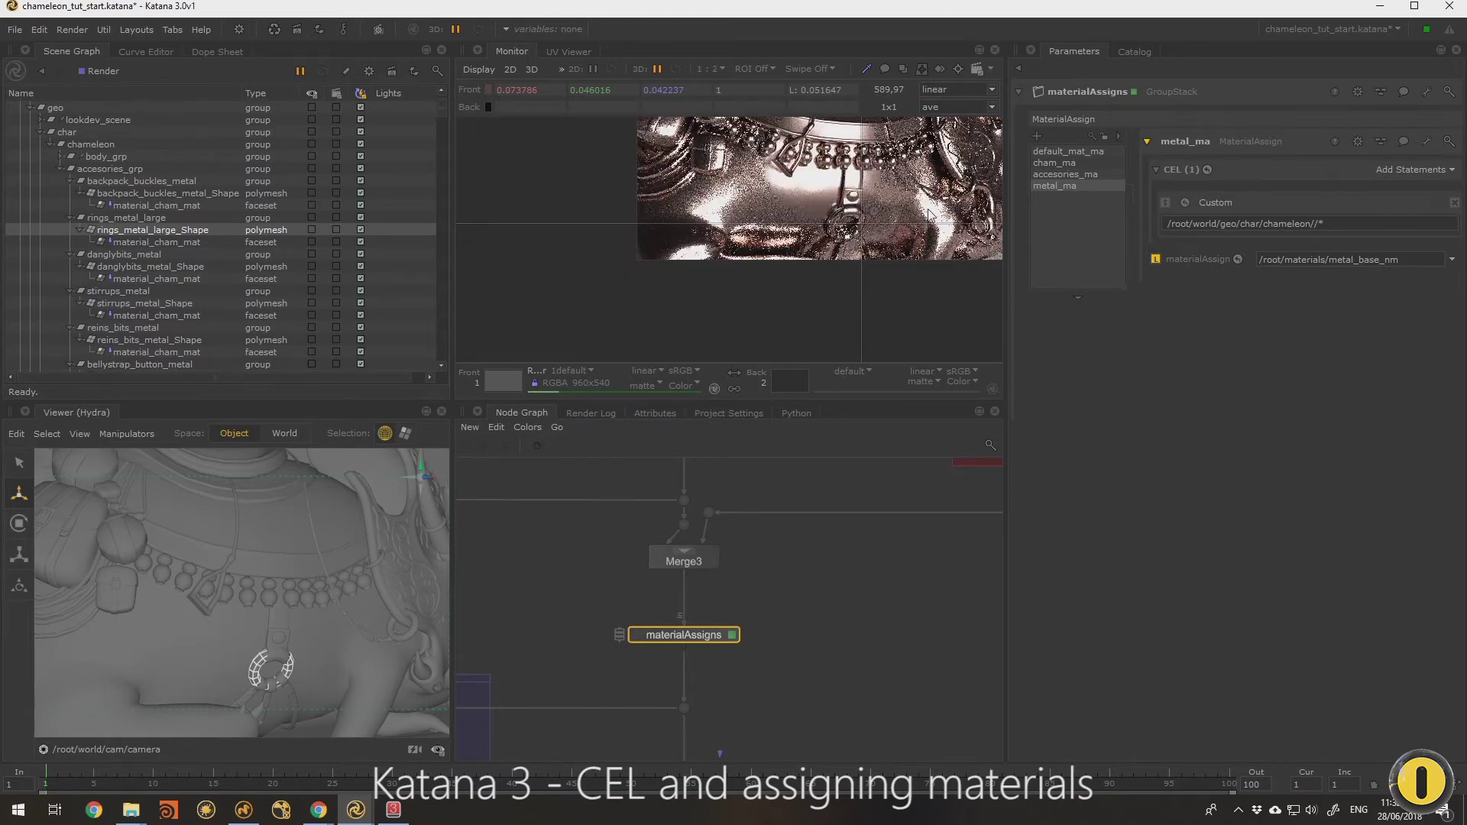
pyautogui.moveTo(928, 214); pyautogui.dragTo(844, 249, button='middle')
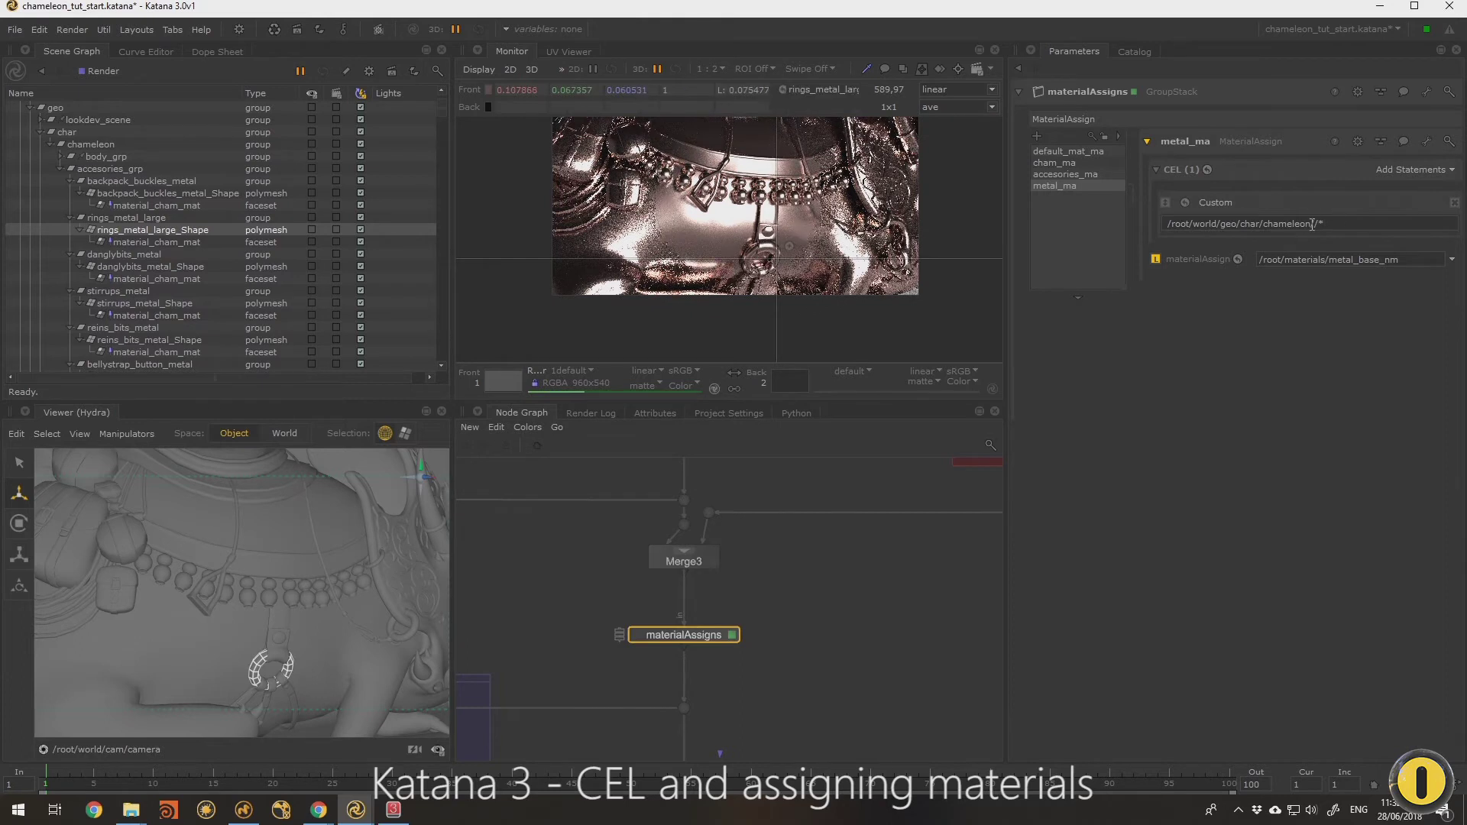
# Step: Restore metal_ma's Custom CEL statement to /root/world/geo/char/chameleon//*metal
pyautogui.moveTo(1313, 225); pyautogui.dragTo(1336, 225)
pyautogui.click(1336, 225)
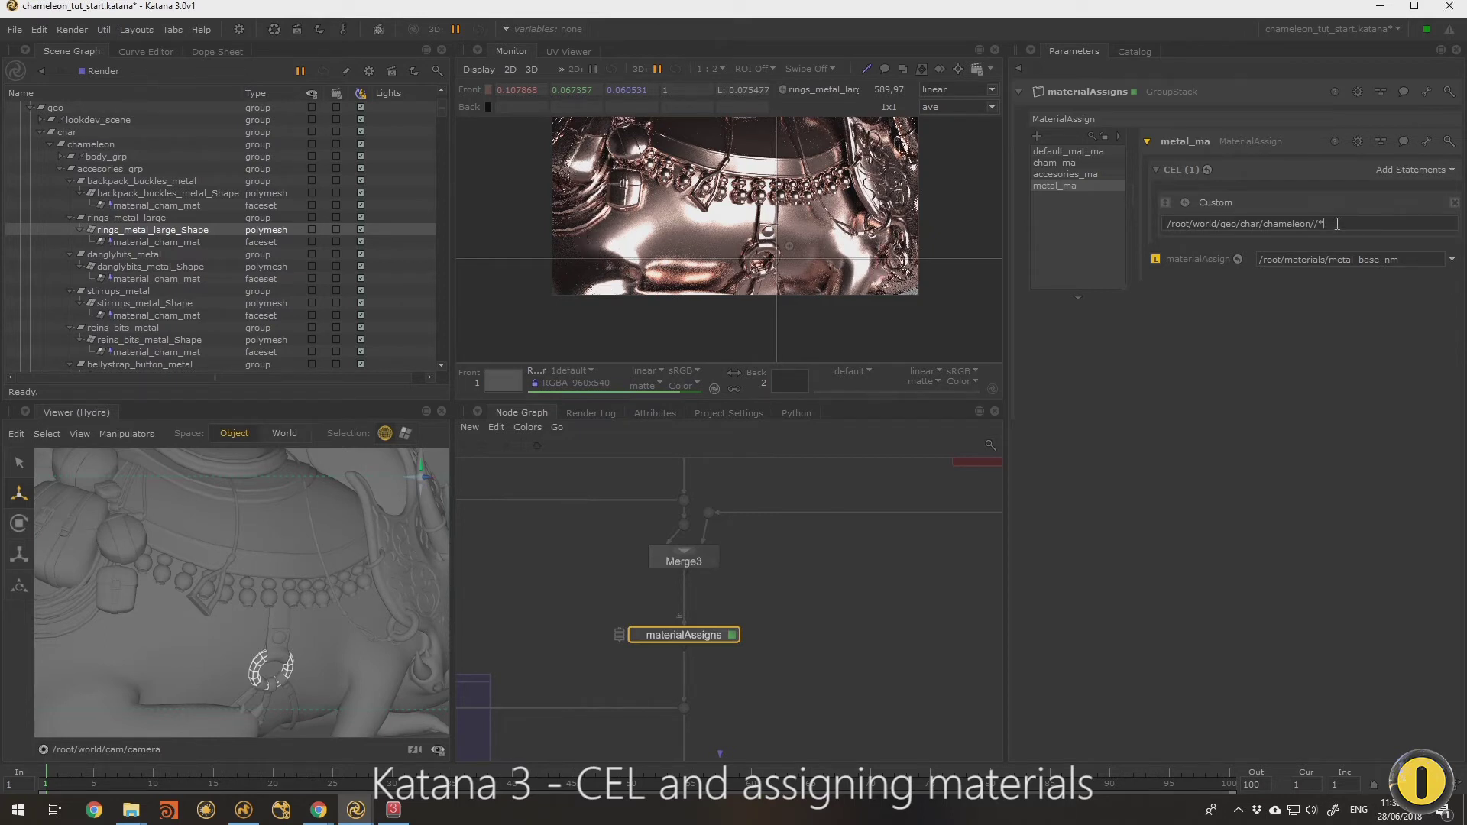
pyautogui.write('metal')
pyautogui.press('Return')
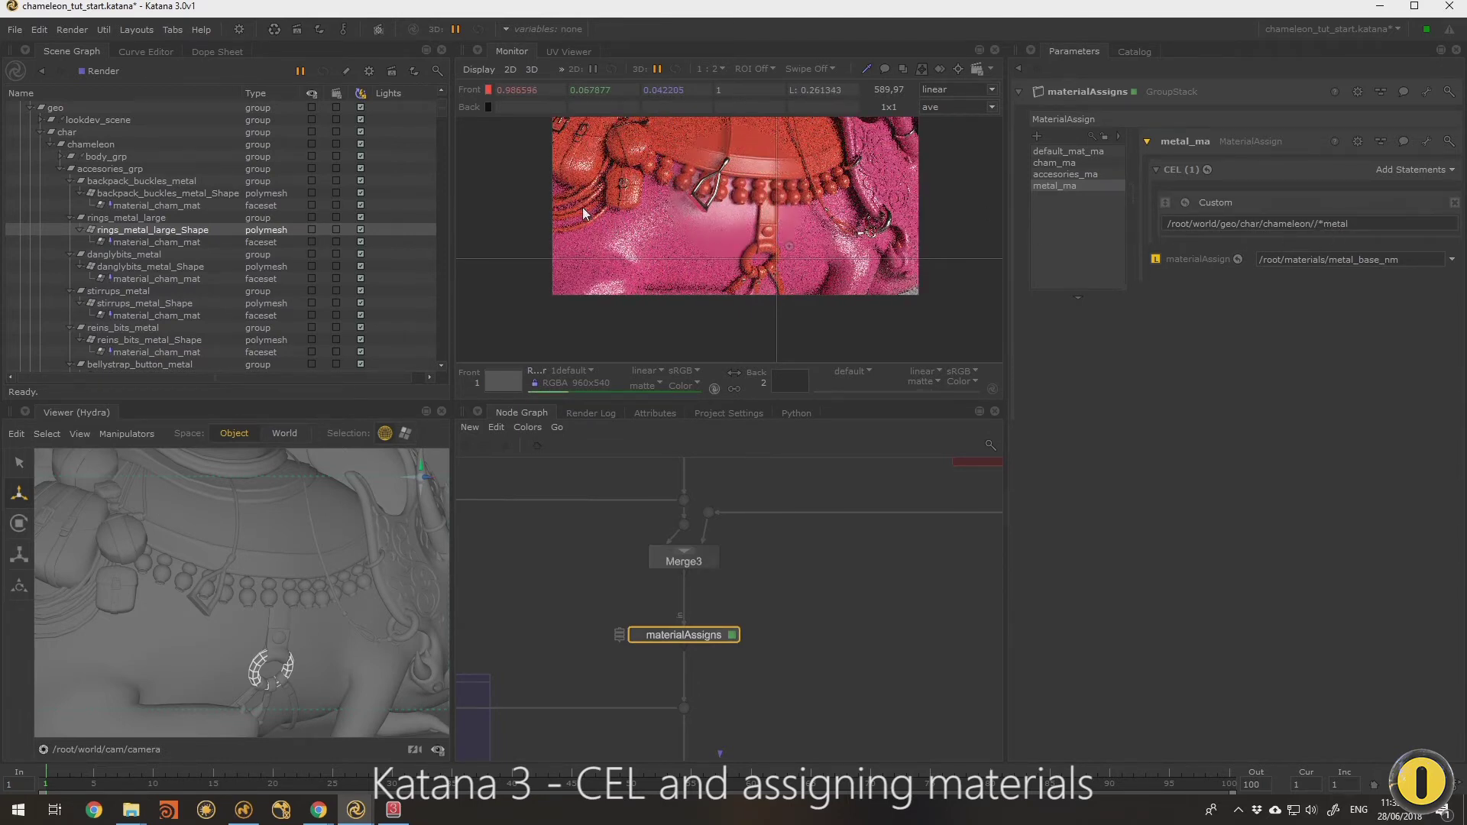
# Step: Add a trailing wildcard to metal_ma's Custom CEL statement, making it /root/world/geo/char/chameleon//*metal*
pyautogui.scroll(2, 772, 247)
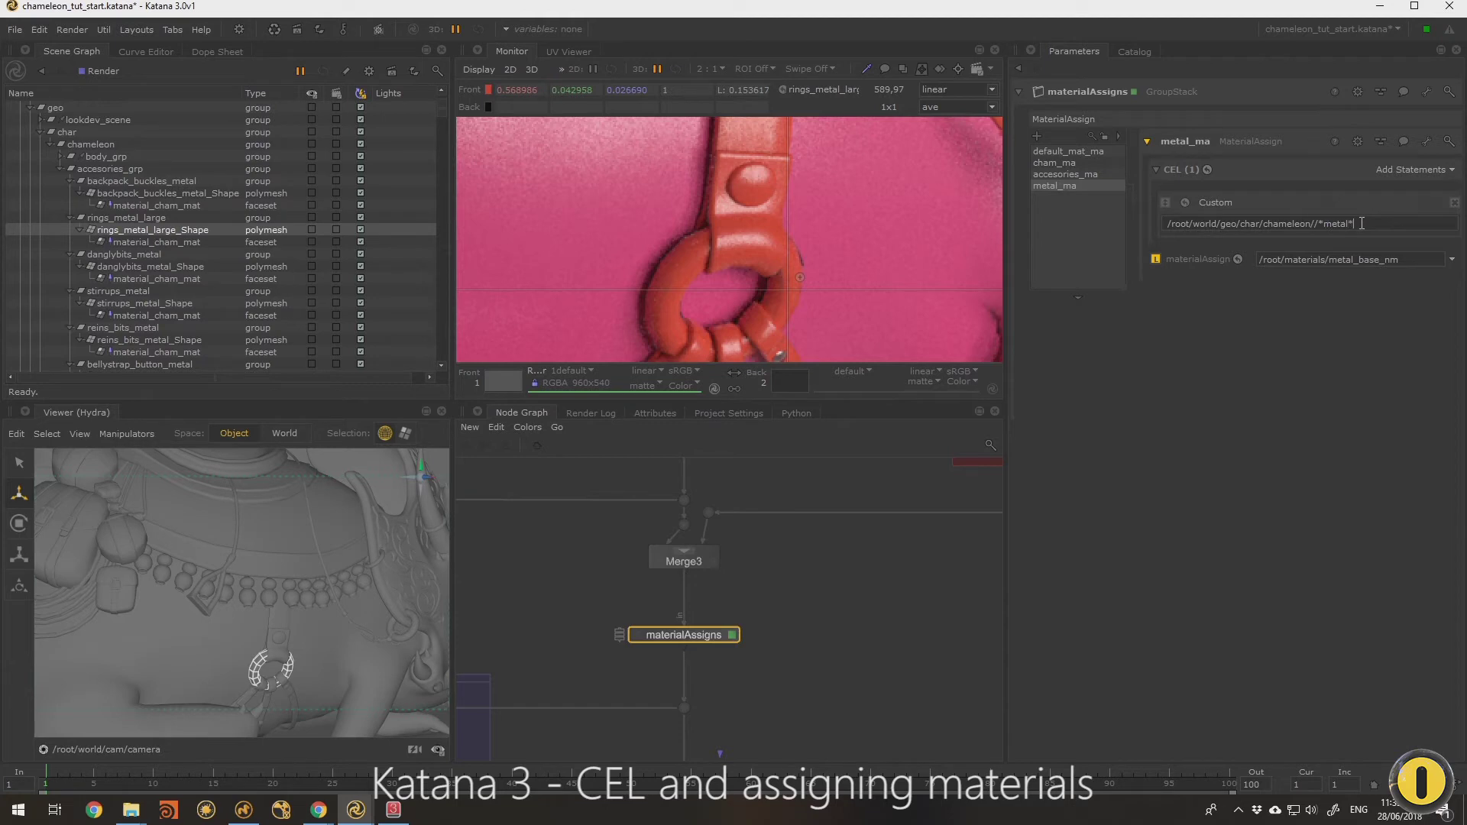
pyautogui.press('Return')
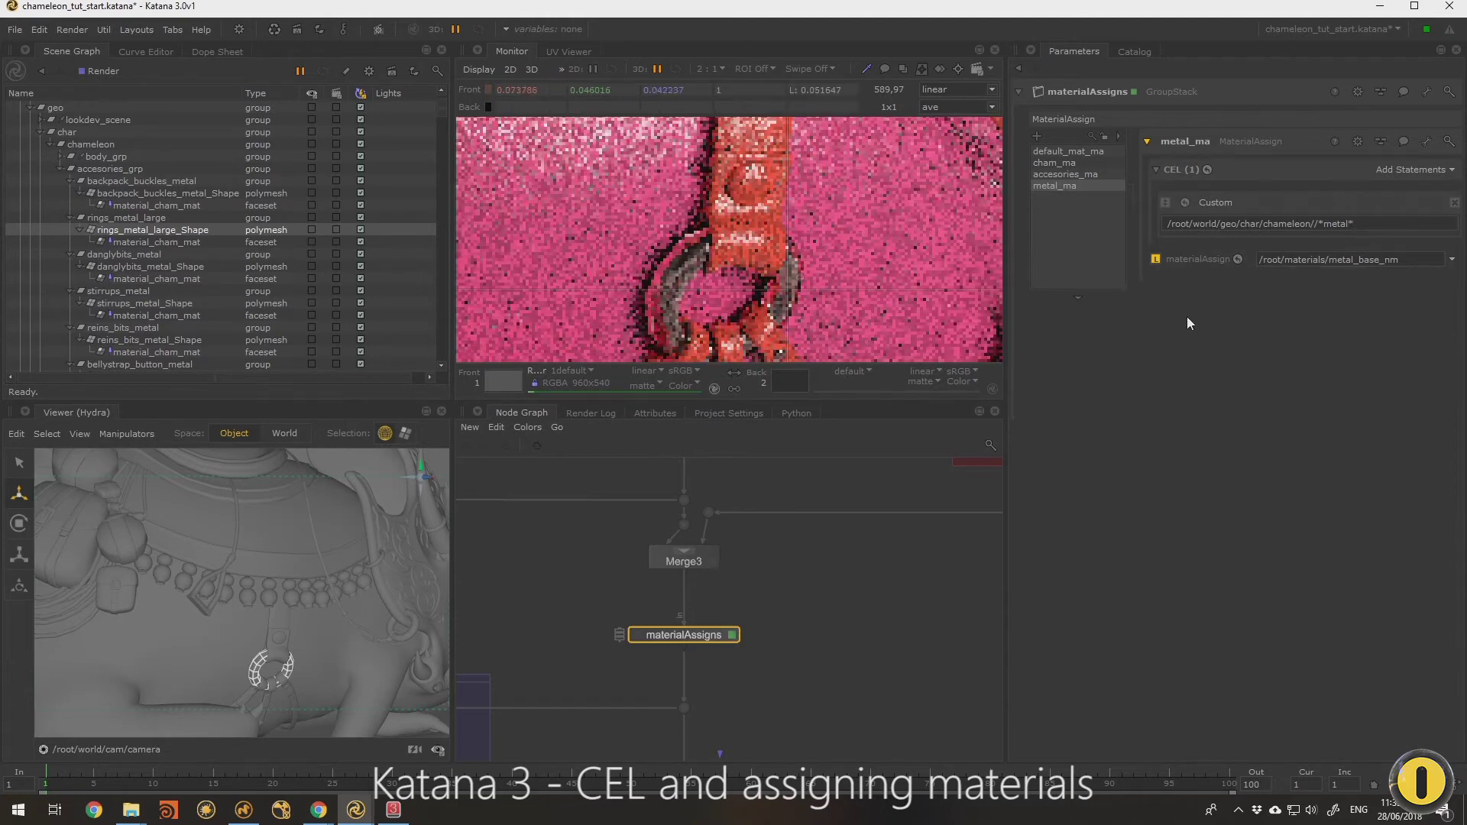
pyautogui.click(1273, 224)
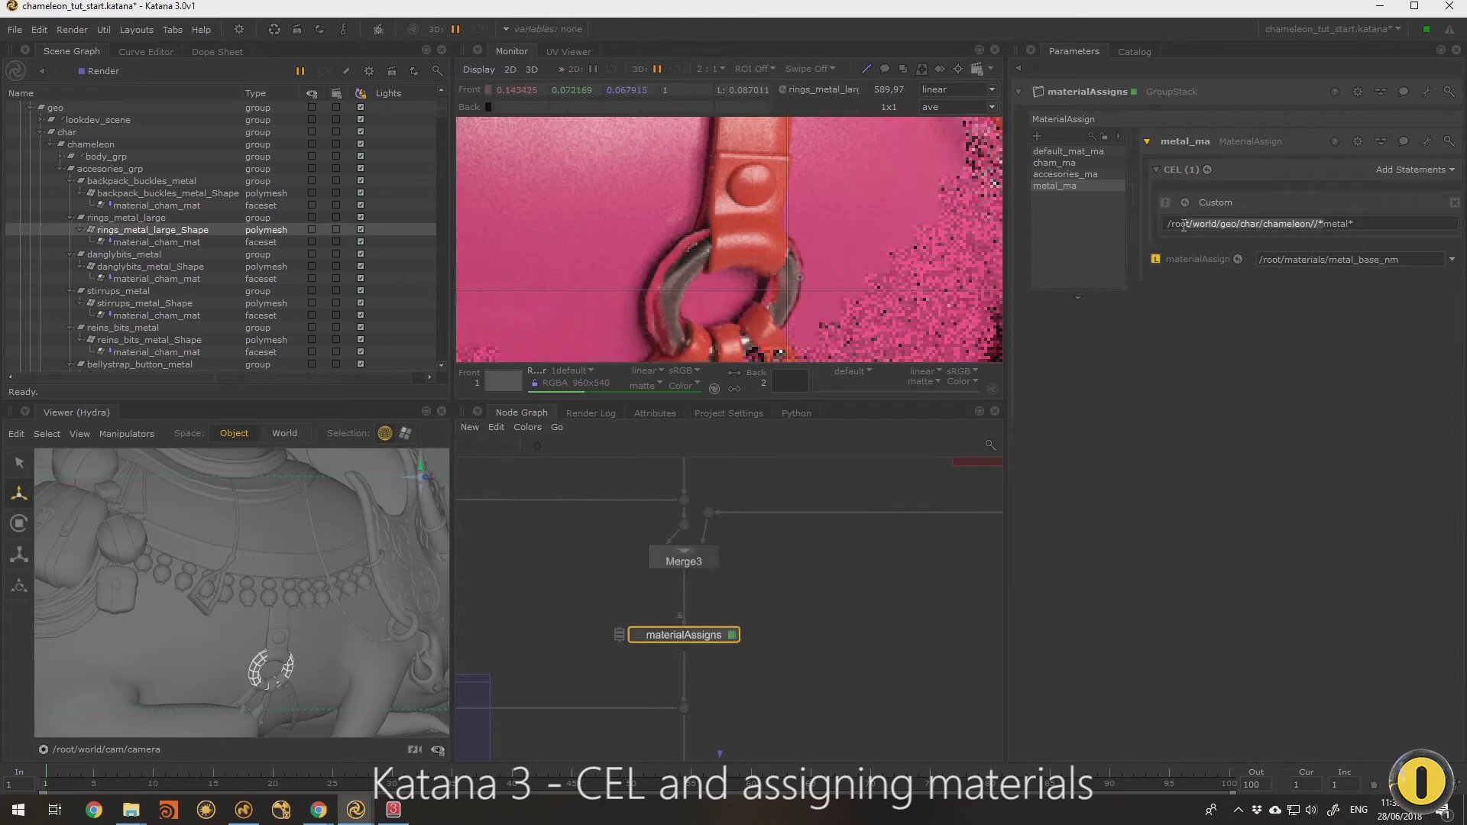
pyautogui.click(1380, 223)
pyautogui.moveTo(1320, 224); pyautogui.dragTo(1368, 224)
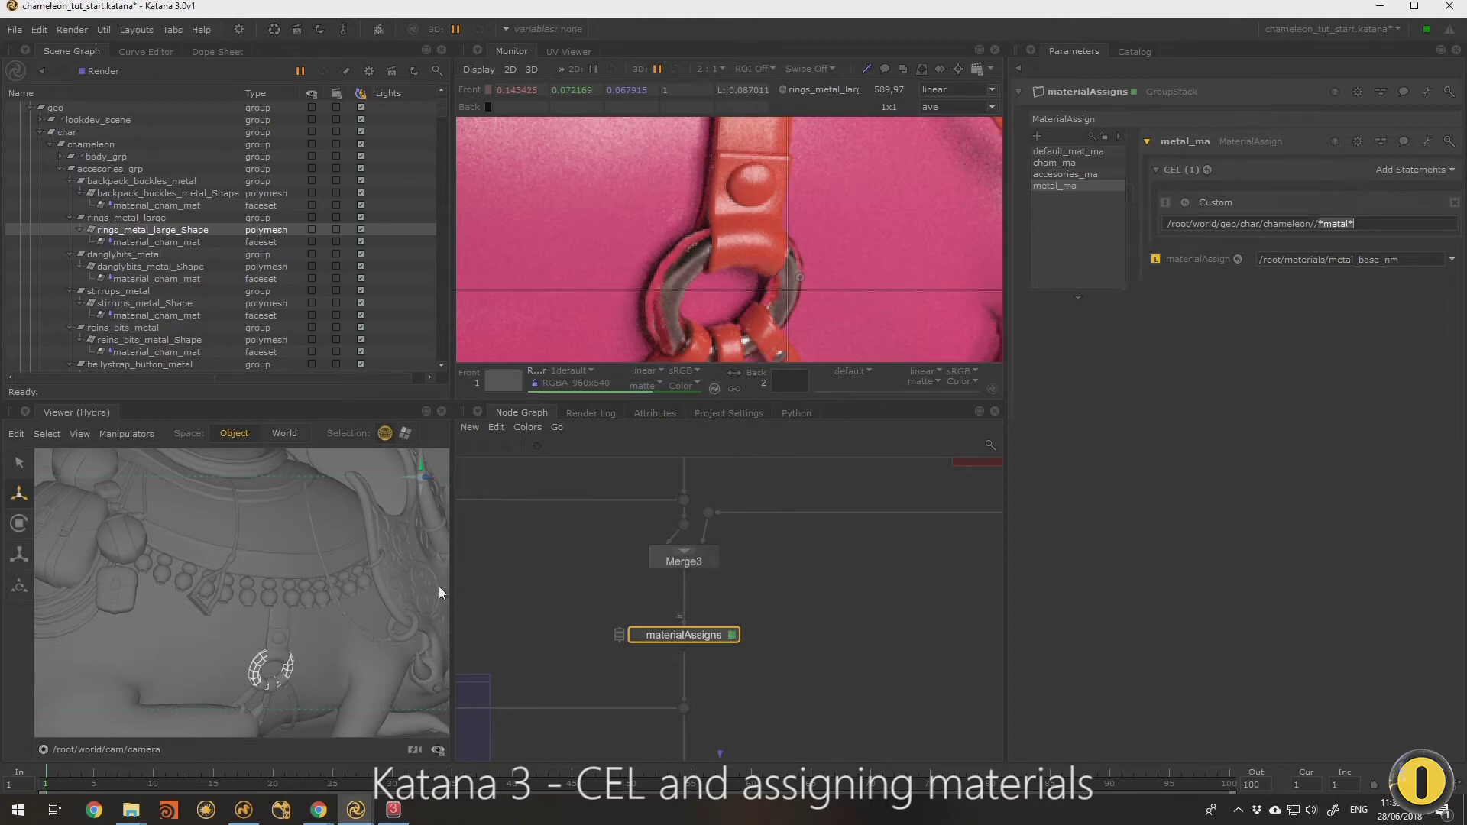
# Step: Pull the camera back to frame most of the chameleon and inspect the belly-strap ring and rivets in the render
pyautogui.scroll(-5, 249, 566)
pyautogui.moveTo(249, 566)
pyautogui.keyDown('alt'); pyautogui.mouseDown()
pyautogui.moveTo(215, 570)
pyautogui.moveTo(258, 564)
pyautogui.mouseUp(); pyautogui.keyUp('alt')
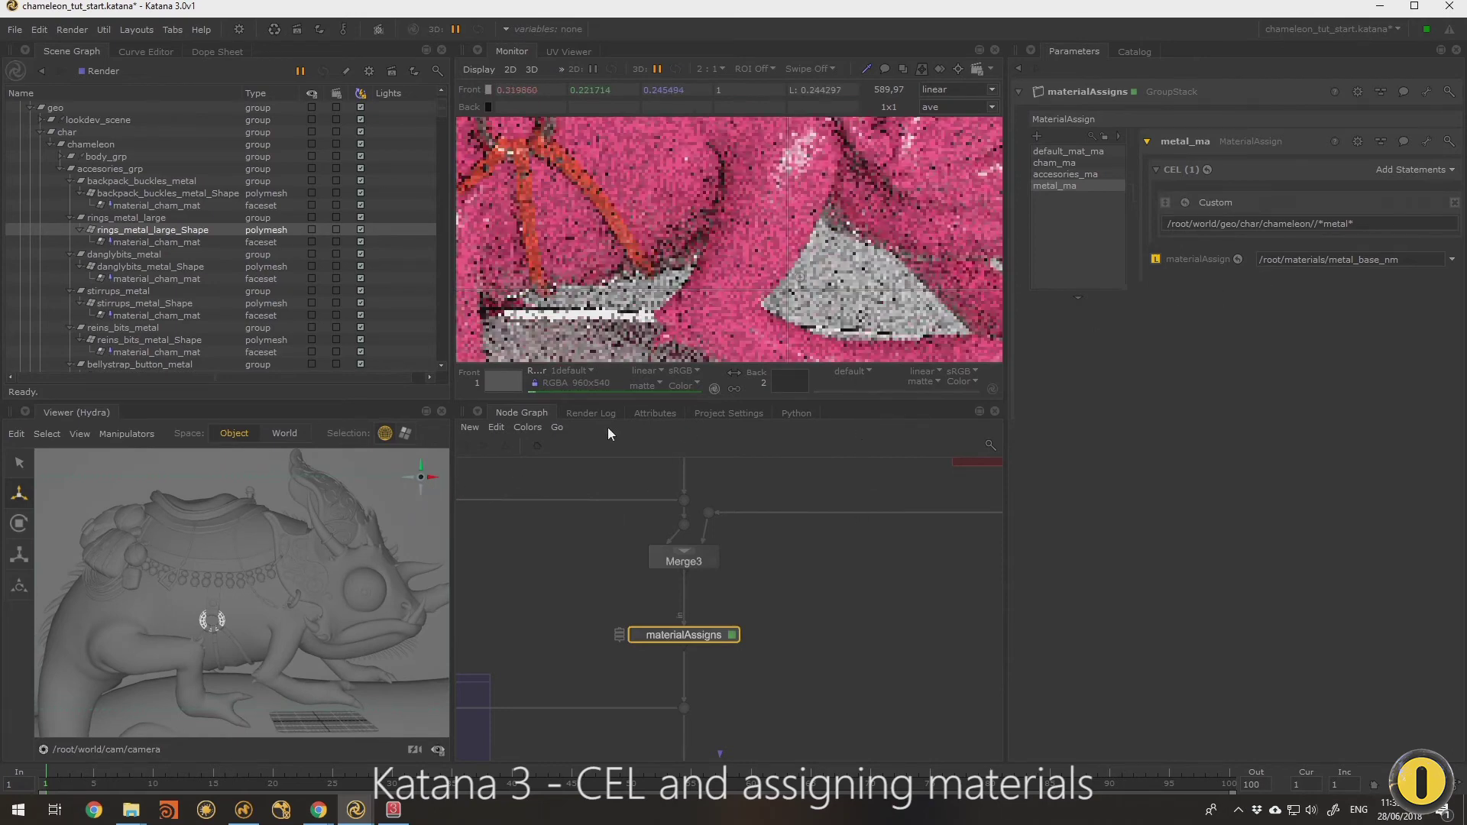
pyautogui.scroll(1, 712, 241)
pyautogui.moveTo(712, 242); pyautogui.dragTo(823, 280, button='middle')
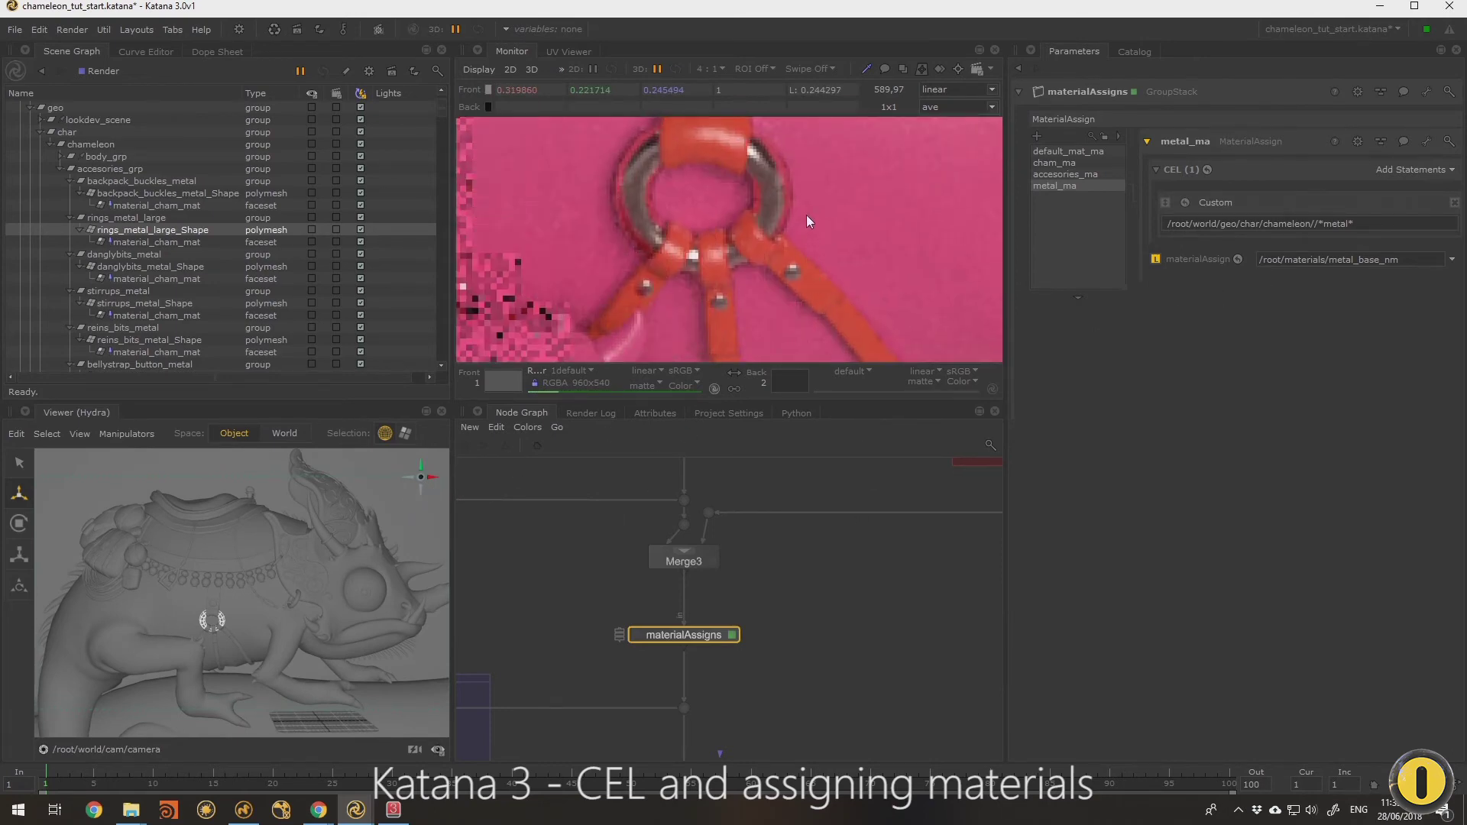
# Step: Examine the belly-strap ring, its rivets and the large strap button up close in the render
pyautogui.moveTo(806, 214); pyautogui.dragTo(843, 232, button='middle')
pyautogui.scroll(-2, 797, 237)
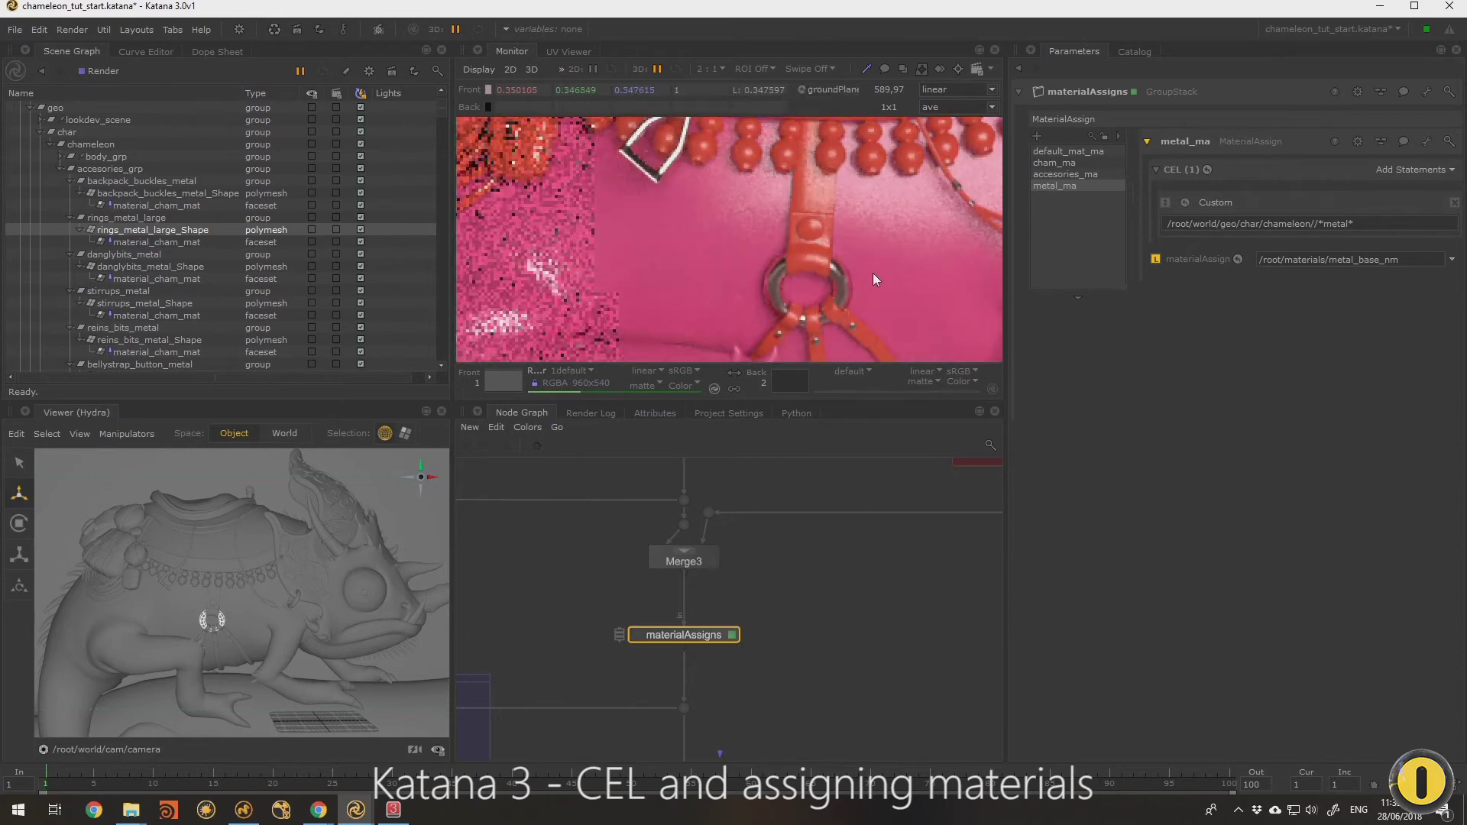
pyautogui.scroll(1, 818, 190)
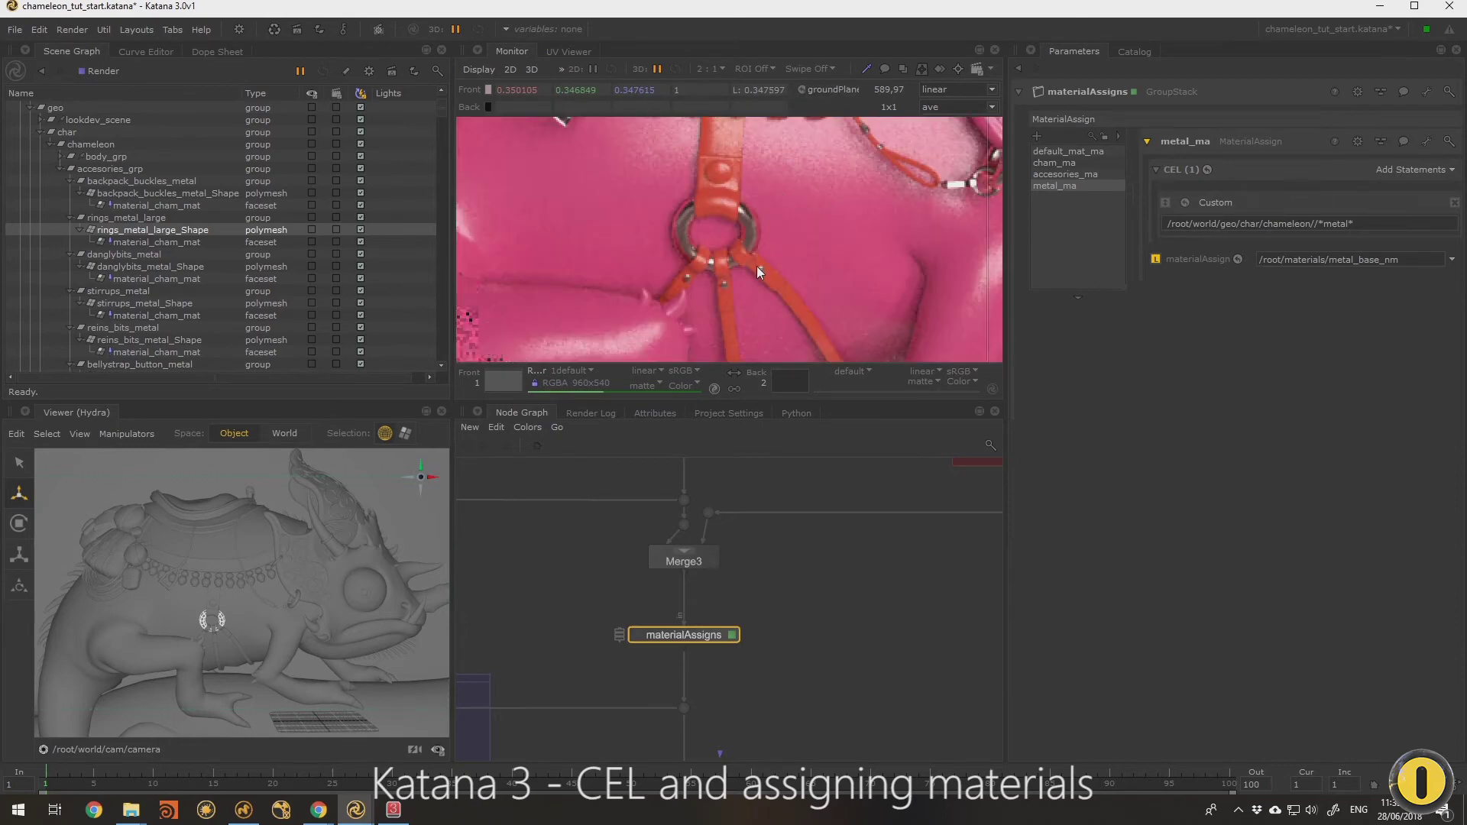
pyautogui.scroll(1, 757, 266)
pyautogui.moveTo(771, 276); pyautogui.dragTo(767, 276)
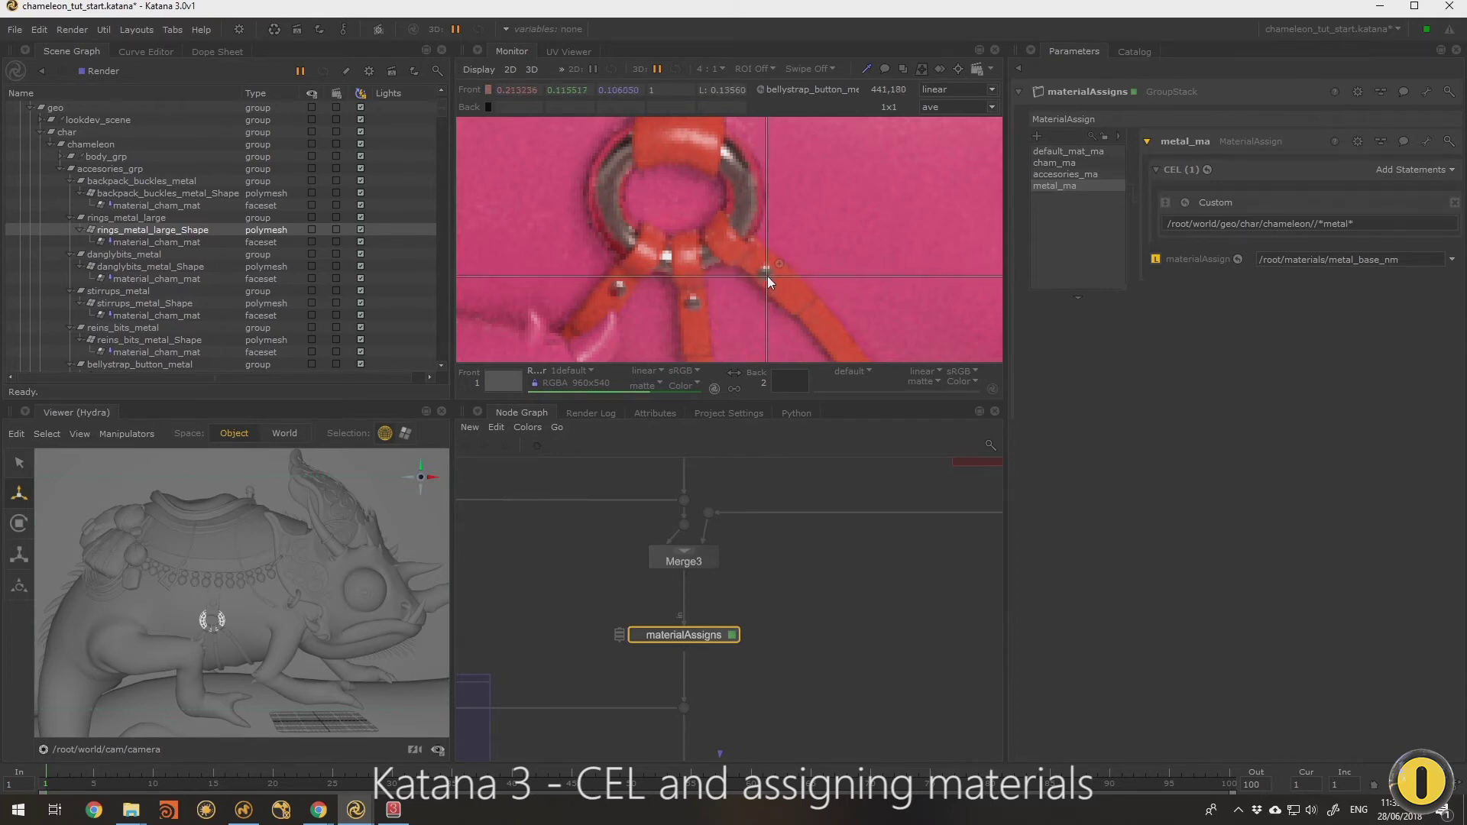
pyautogui.moveTo(734, 182); pyautogui.dragTo(753, 253, button='middle')
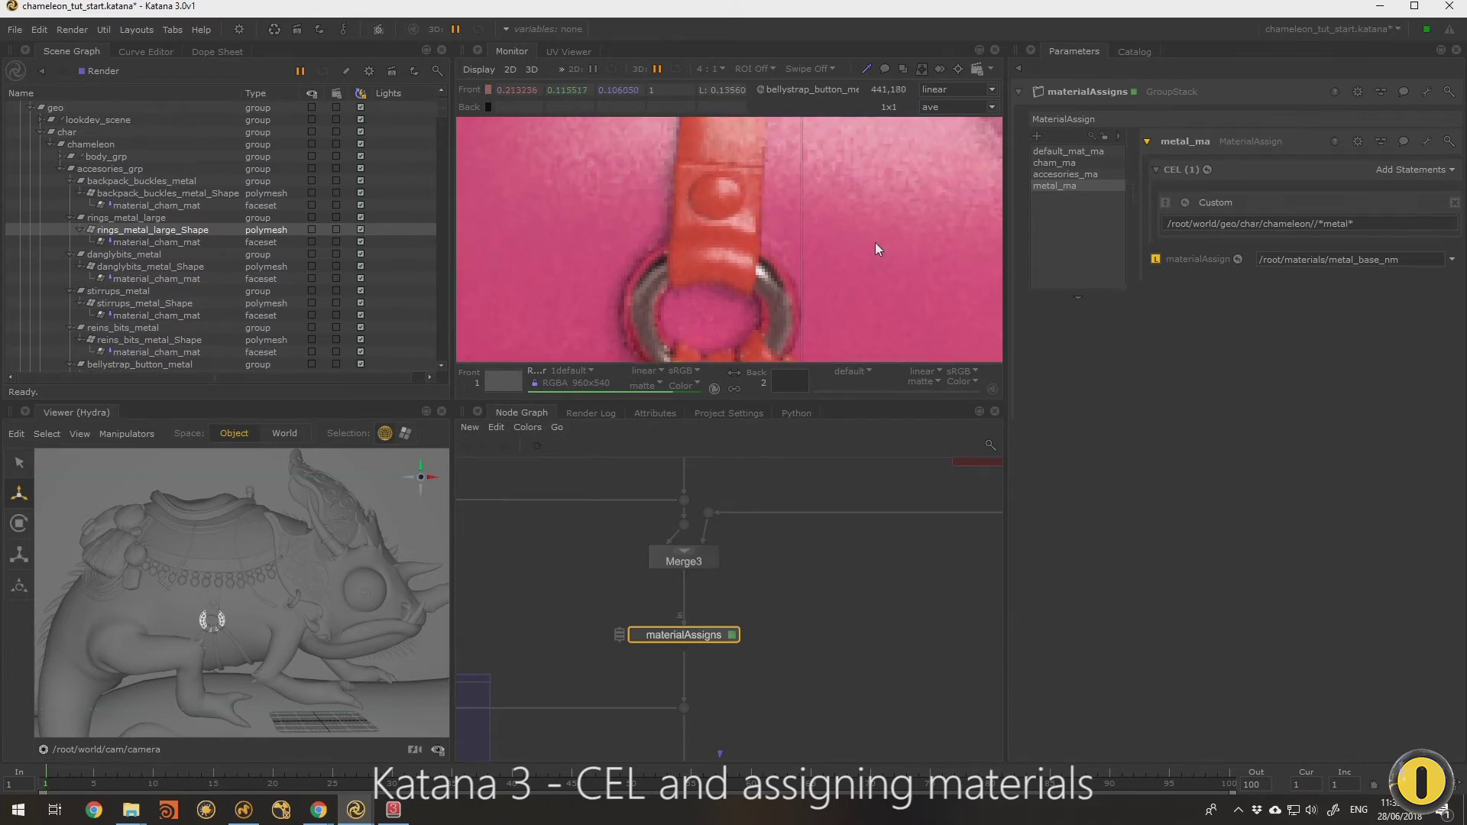
# Step: Select chameleon_bellystraps_Shape from the render and frame its large button and ring in the viewer
pyautogui.moveTo(751, 188)
pyautogui.mouseDown()
pyautogui.moveTo(709, 196)
pyautogui.moveTo(717, 176)
pyautogui.moveTo(701, 192)
pyautogui.moveTo(717, 196)
pyautogui.moveTo(728, 130)
pyautogui.moveTo(725, 218)
pyautogui.moveTo(723, 181)
pyautogui.mouseUp()
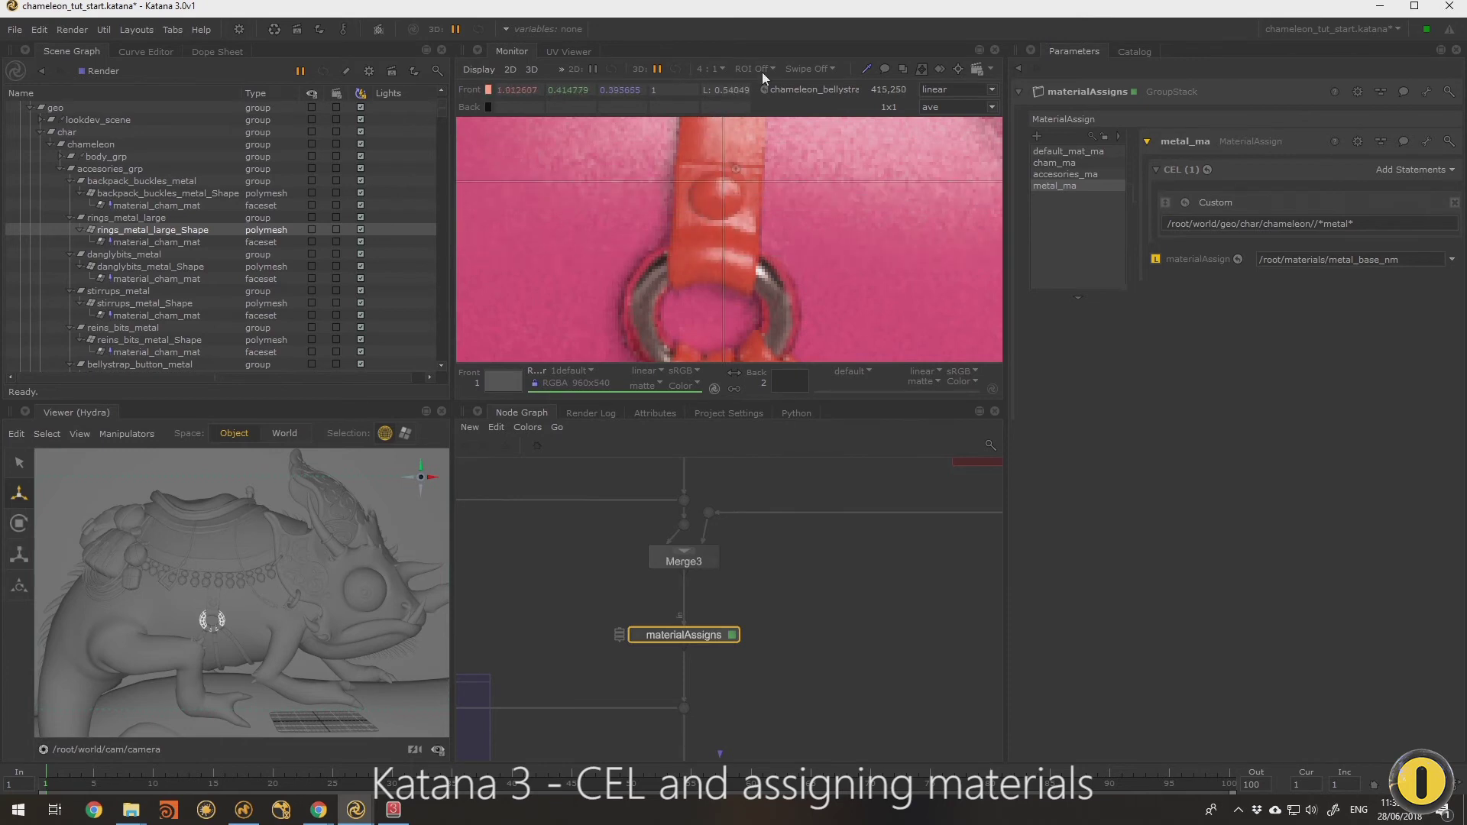
pyautogui.click(766, 90)
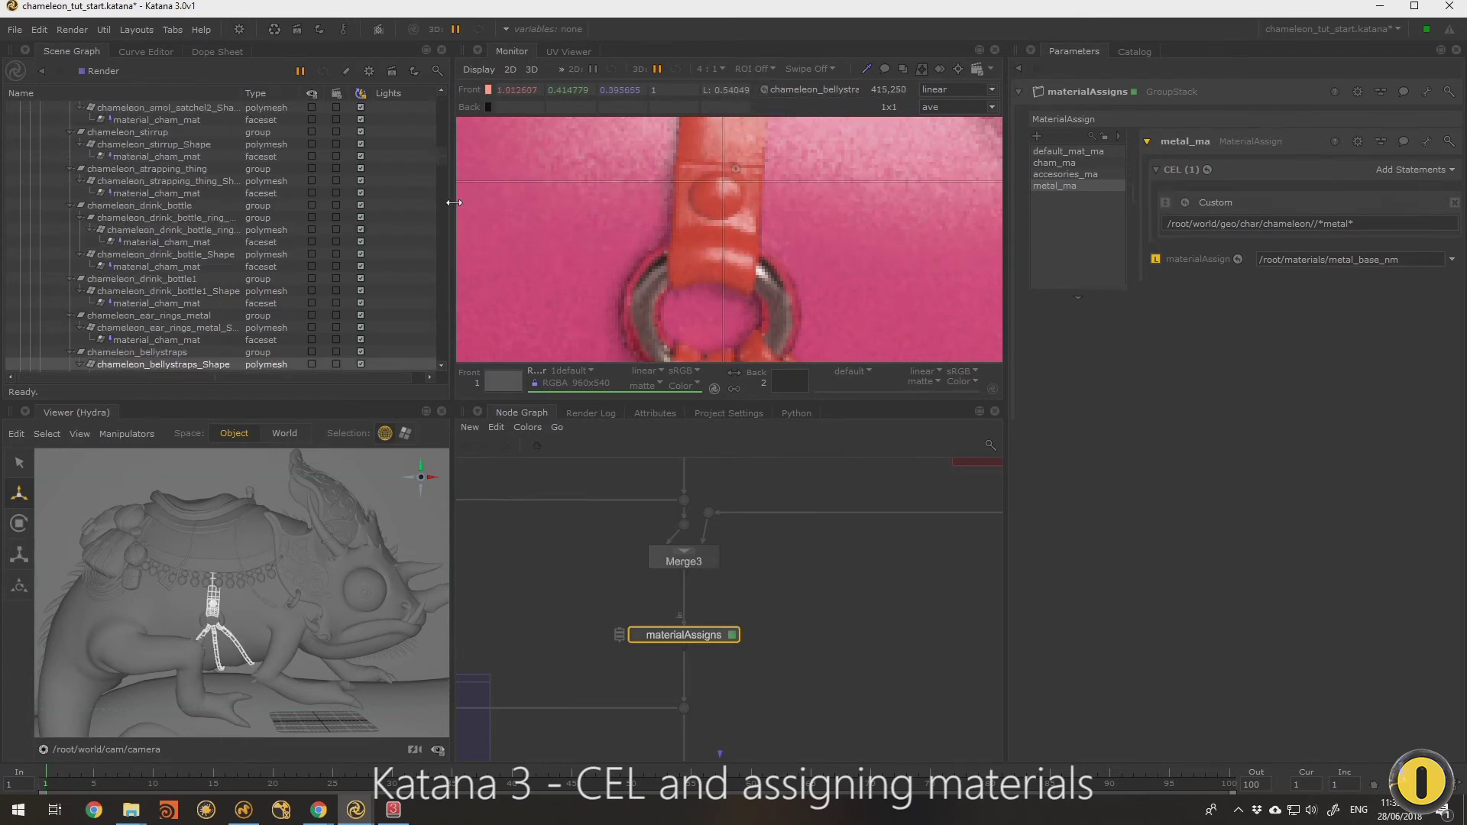
pyautogui.press('f')
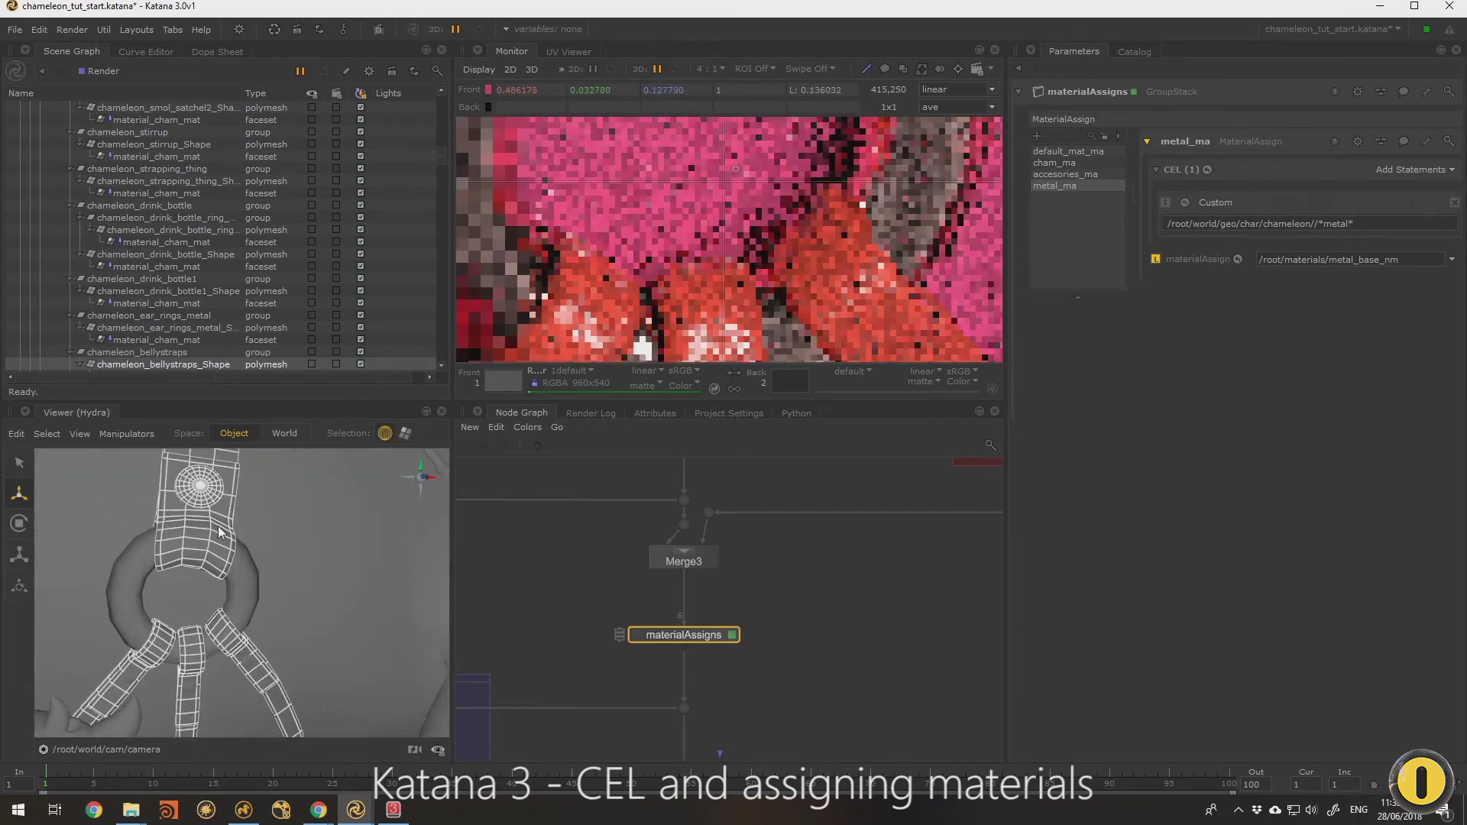
pyautogui.scroll(-4, 726, 282)
pyautogui.scroll(1, 726, 276)
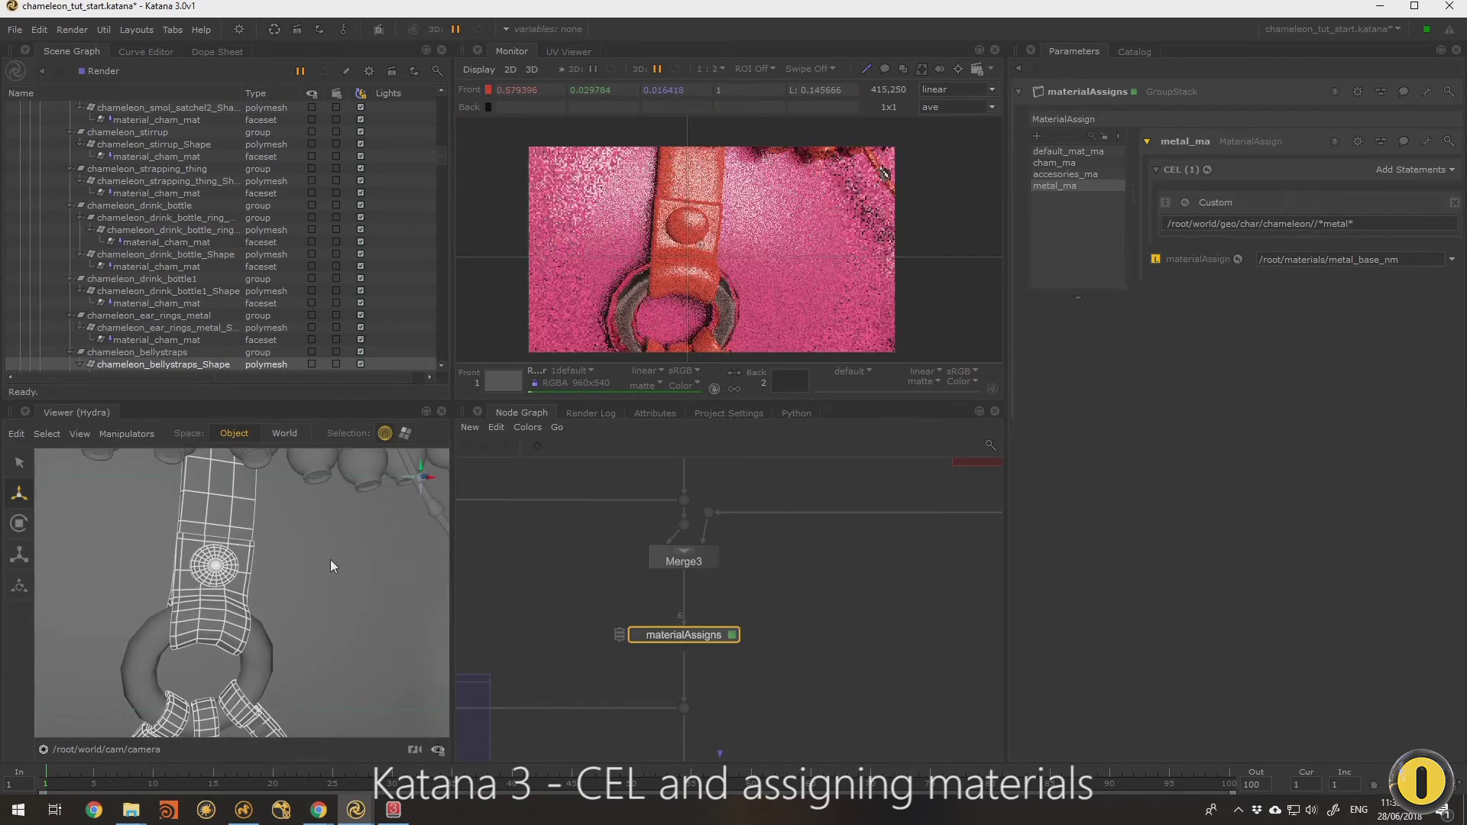
pyautogui.keyDown('alt'); pyautogui.moveTo(217, 656); pyautogui.dragTo(258, 610, button='middle'); pyautogui.keyUp('alt')
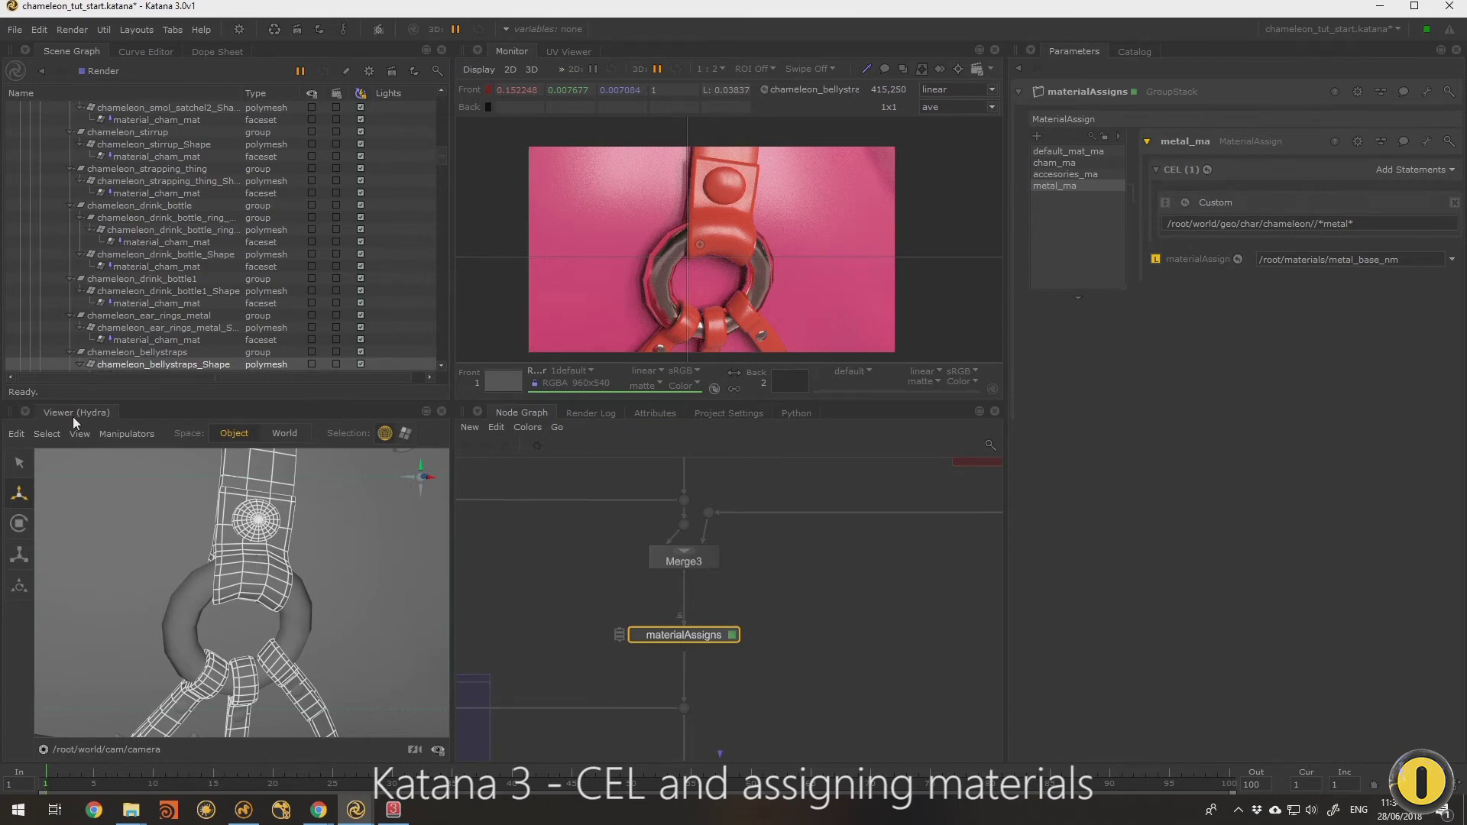
# Step: Maximize the viewer, switch to face selection and select the faces covering the belly strap's large button
pyautogui.press('space')
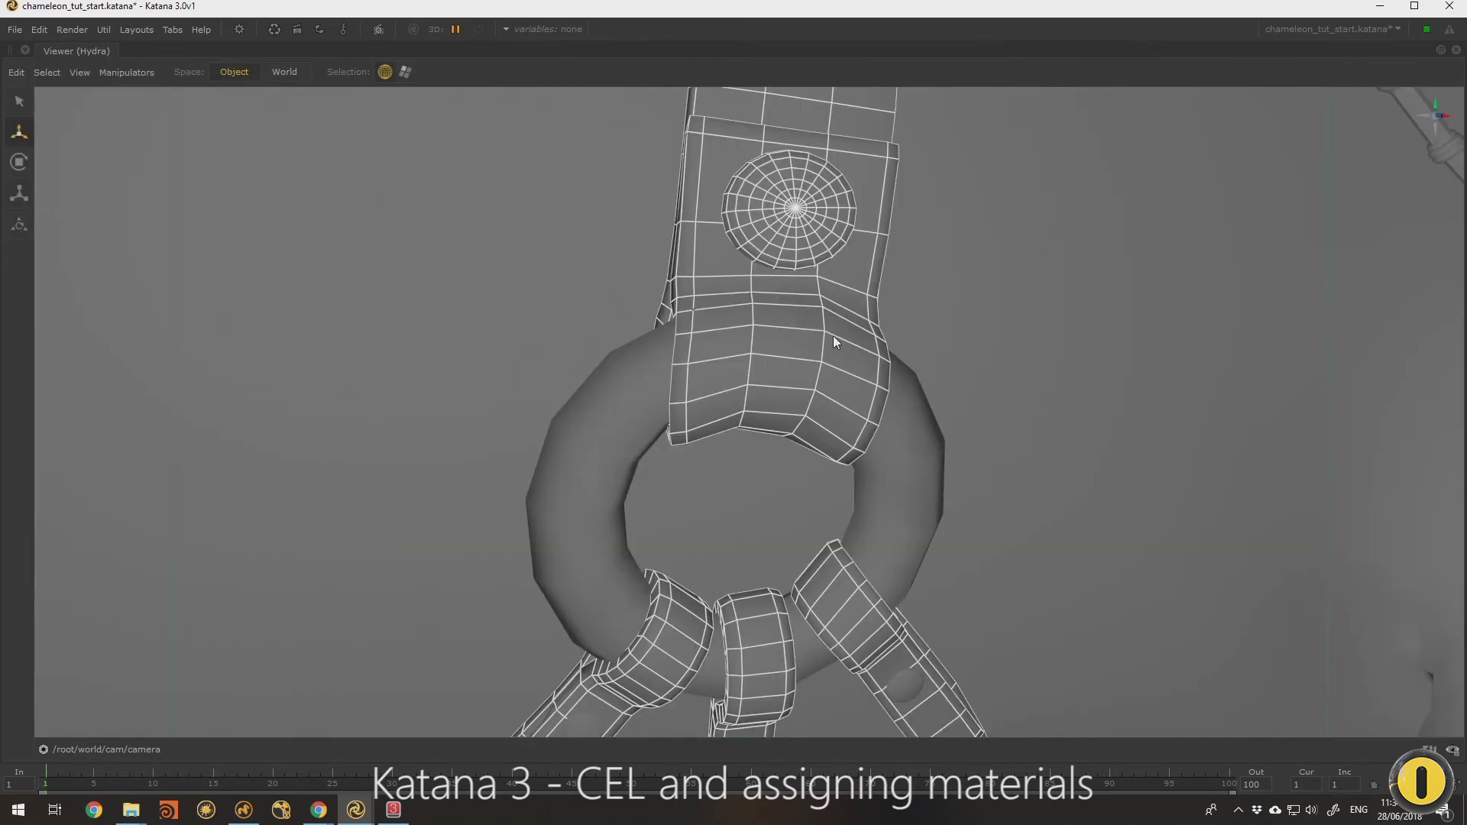
pyautogui.keyDown('alt'); pyautogui.moveTo(833, 337); pyautogui.dragTo(738, 451, button='middle'); pyautogui.keyUp('alt')
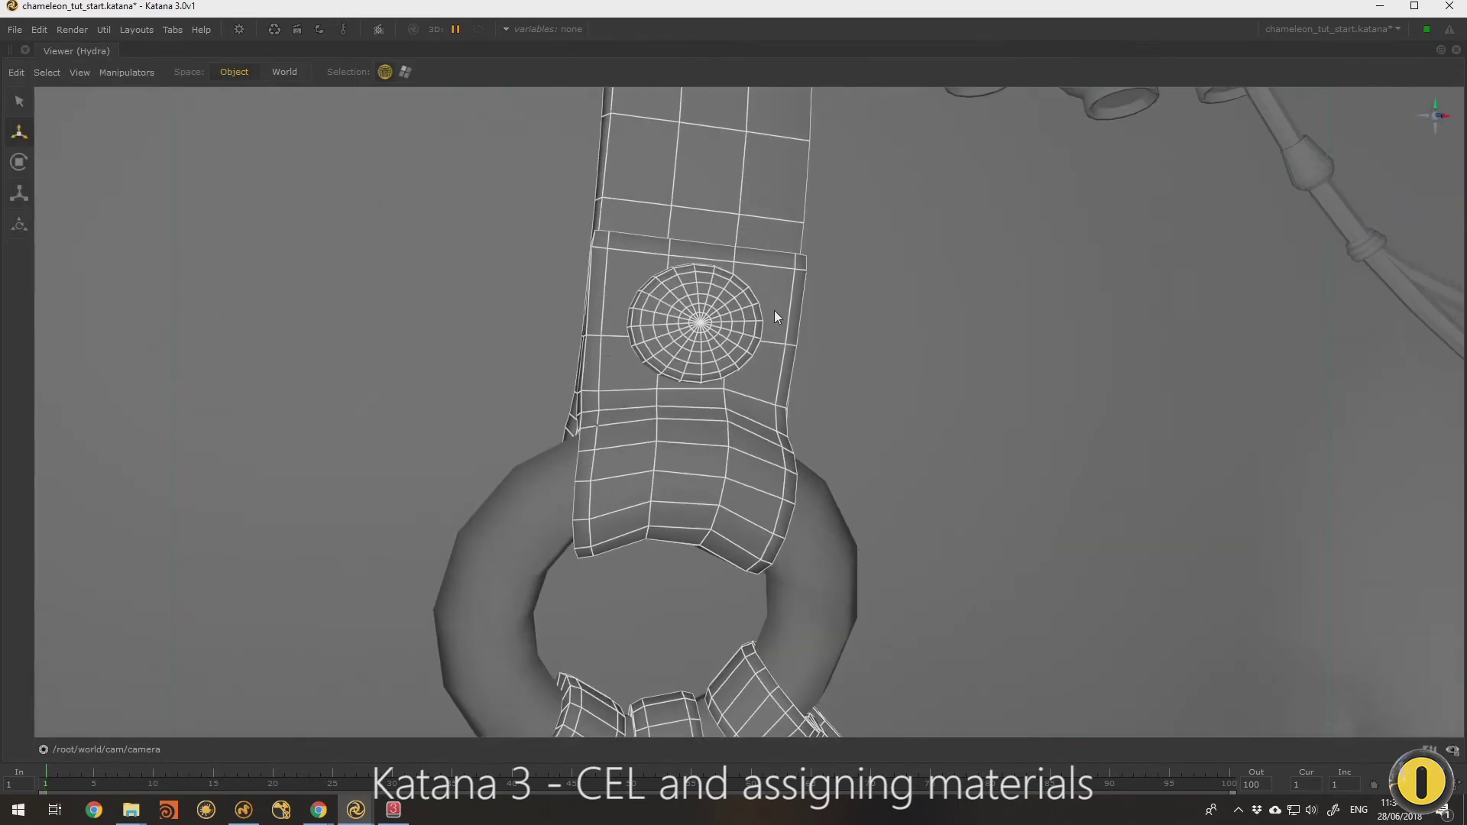
pyautogui.click(406, 72)
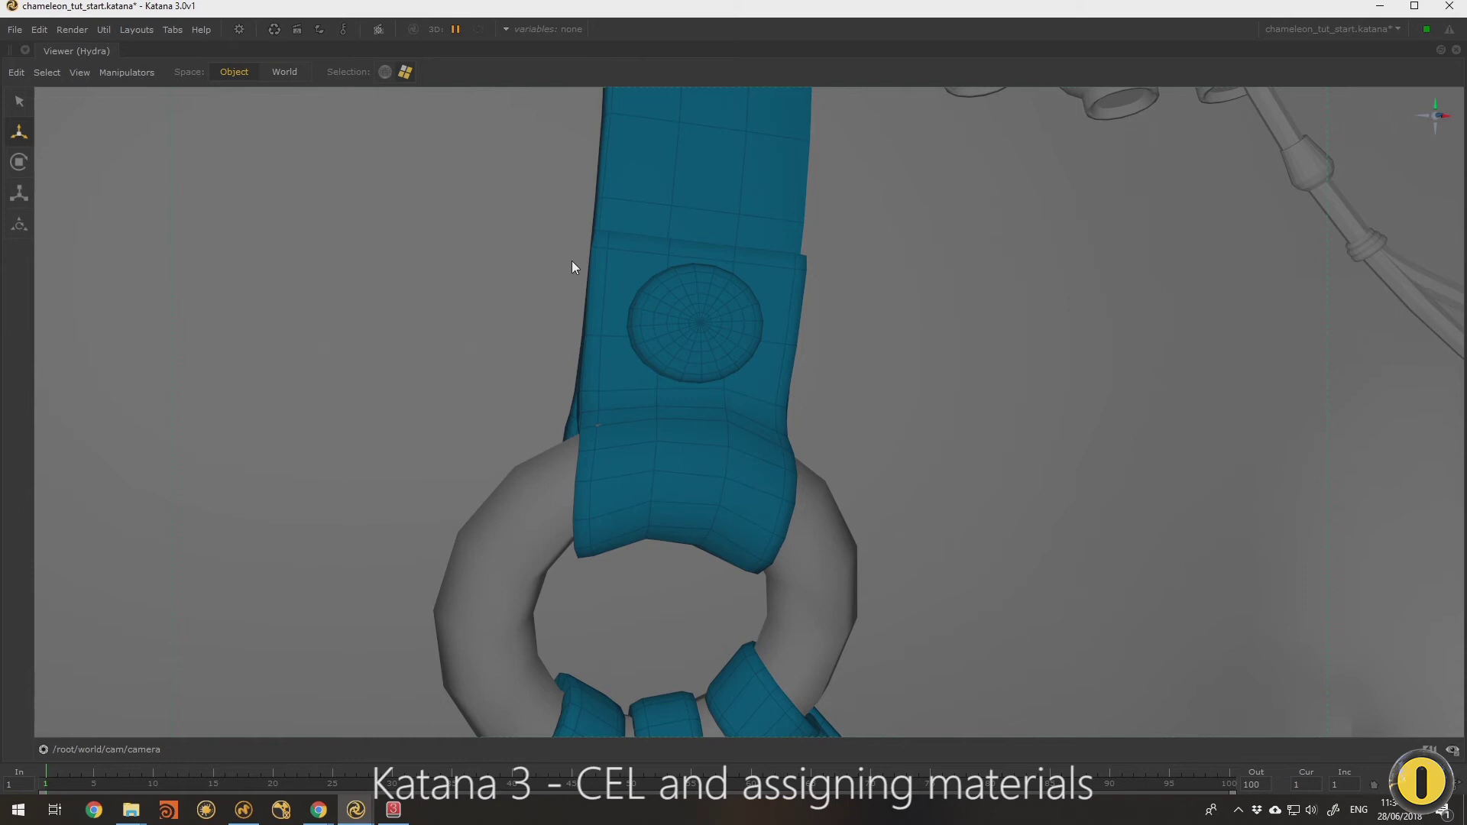
pyautogui.moveTo(573, 256); pyautogui.dragTo(824, 394)
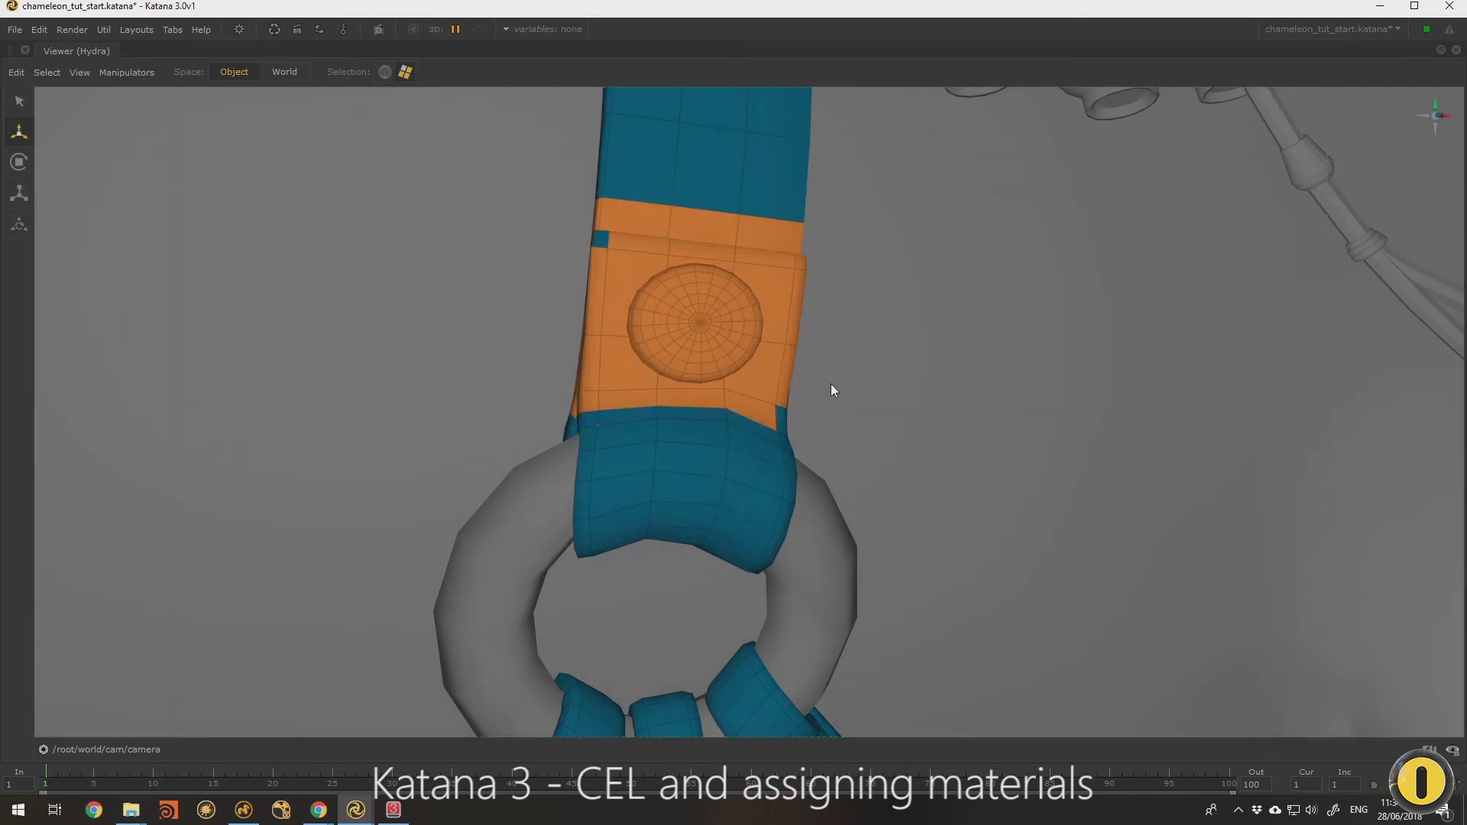
pyautogui.keyDown('alt'); pyautogui.moveTo(700, 262); pyautogui.dragTo(652, 328); pyautogui.keyUp('alt')
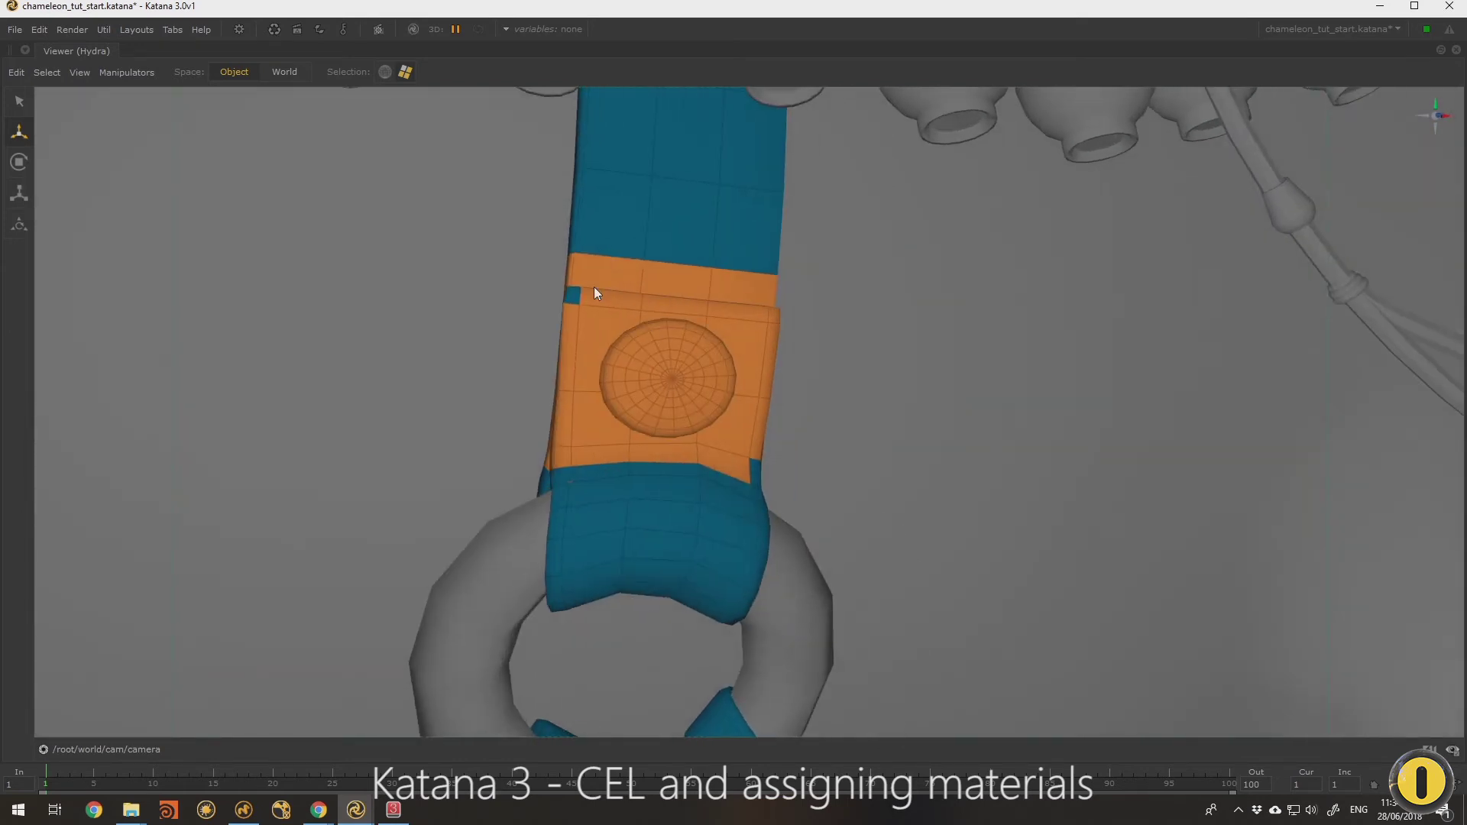
# Step: Deselect the flat strap faces surrounding the large button, keeping the button's own faces selected
pyautogui.moveTo(503, 226); pyautogui.dragTo(634, 318)
pyautogui.keyDown('ctrl'); pyautogui.moveTo(627, 260); pyautogui.dragTo(755, 305); pyautogui.keyUp('ctrl')
pyautogui.keyDown('ctrl'); pyautogui.moveTo(798, 409); pyautogui.dragTo(562, 461); pyautogui.keyUp('ctrl')
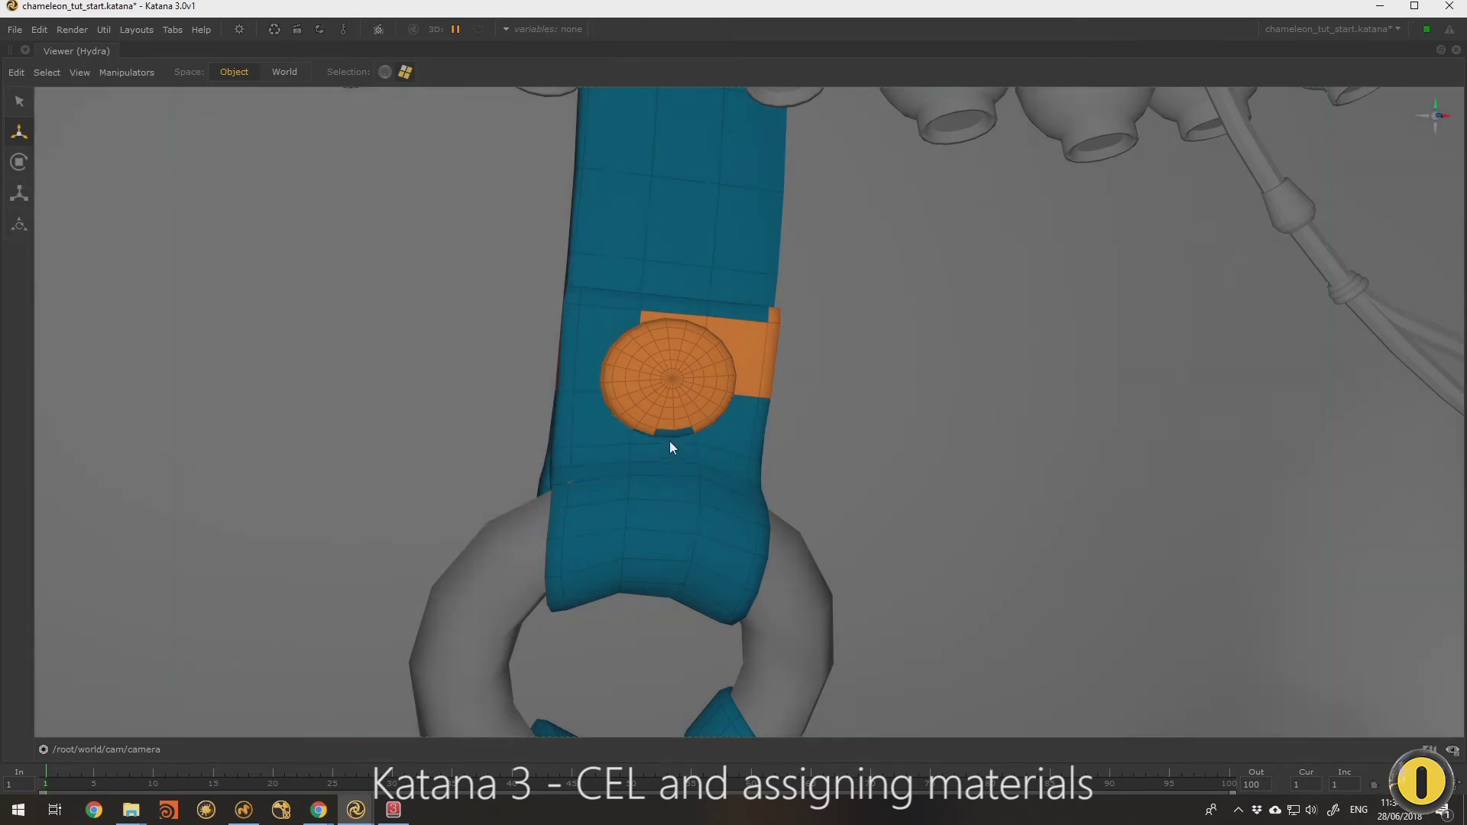
pyautogui.keyDown('ctrl'); pyautogui.moveTo(803, 291); pyautogui.dragTo(706, 404); pyautogui.keyUp('ctrl')
pyautogui.keyDown('ctrl'); pyautogui.moveTo(626, 285); pyautogui.dragTo(707, 321); pyautogui.keyUp('ctrl')
pyautogui.scroll(5, 671, 457)
pyautogui.scroll(-2, 665, 428)
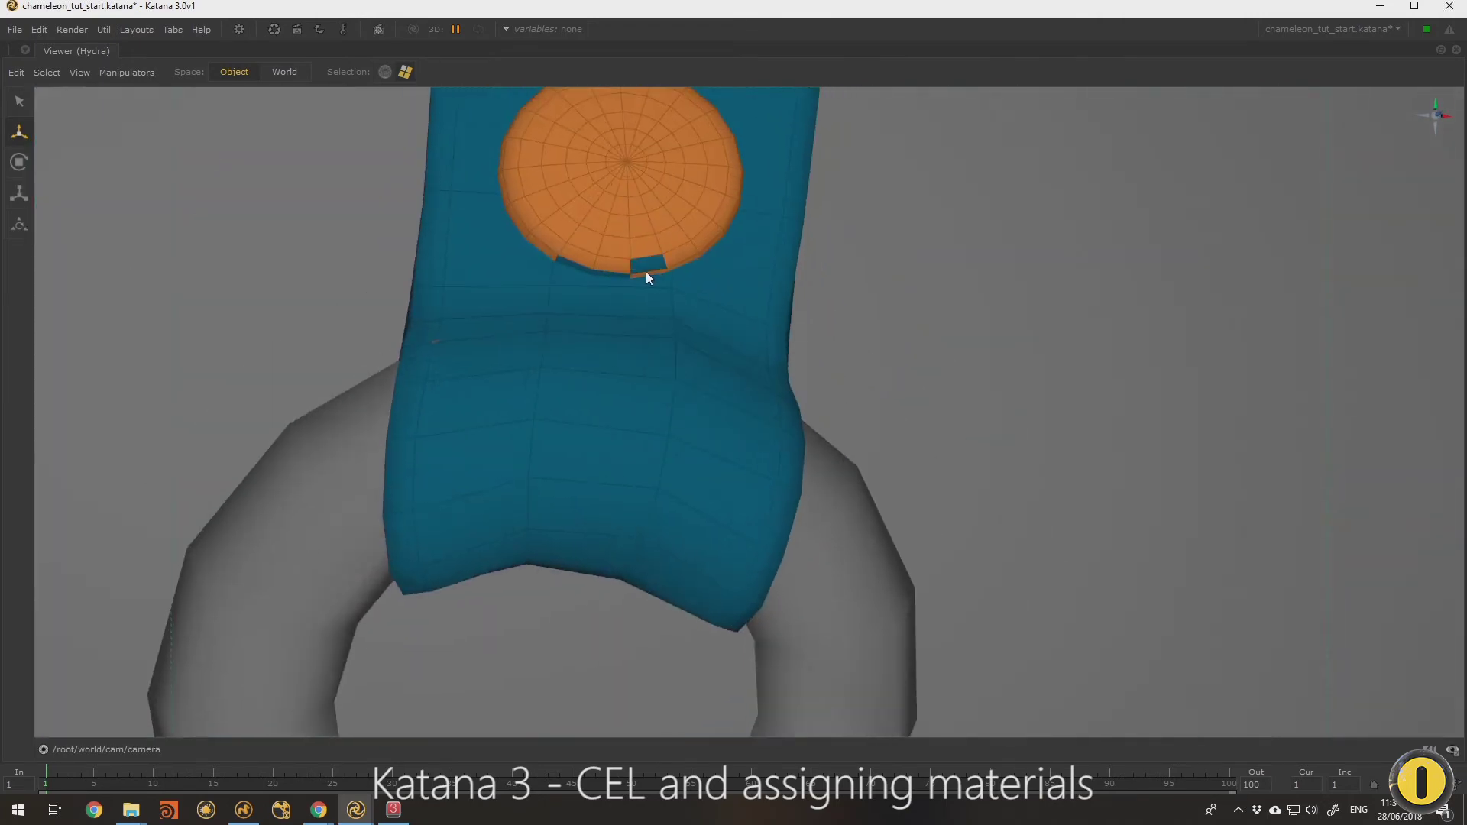
pyautogui.keyDown('shift'); pyautogui.click(647, 268); pyautogui.keyUp('shift')
pyautogui.keyDown('alt'); pyautogui.moveTo(664, 204); pyautogui.dragTo(653, 259, button='middle'); pyautogui.keyUp('alt')
pyautogui.keyDown('alt'); pyautogui.moveTo(653, 258); pyautogui.dragTo(994, 321); pyautogui.keyUp('alt')
pyautogui.keyDown('ctrl'); pyautogui.moveTo(1045, 370); pyautogui.dragTo(926, 535); pyautogui.keyUp('ctrl')
# Step: Deselect the stray strap faces around the matching button on the chameleon's opposite side and return to the normal layout
pyautogui.scroll(-8, 718, 350)
pyautogui.scroll(-5, 711, 356)
pyautogui.keyDown('alt'); pyautogui.moveTo(718, 351); pyautogui.dragTo(693, 373); pyautogui.keyUp('alt')
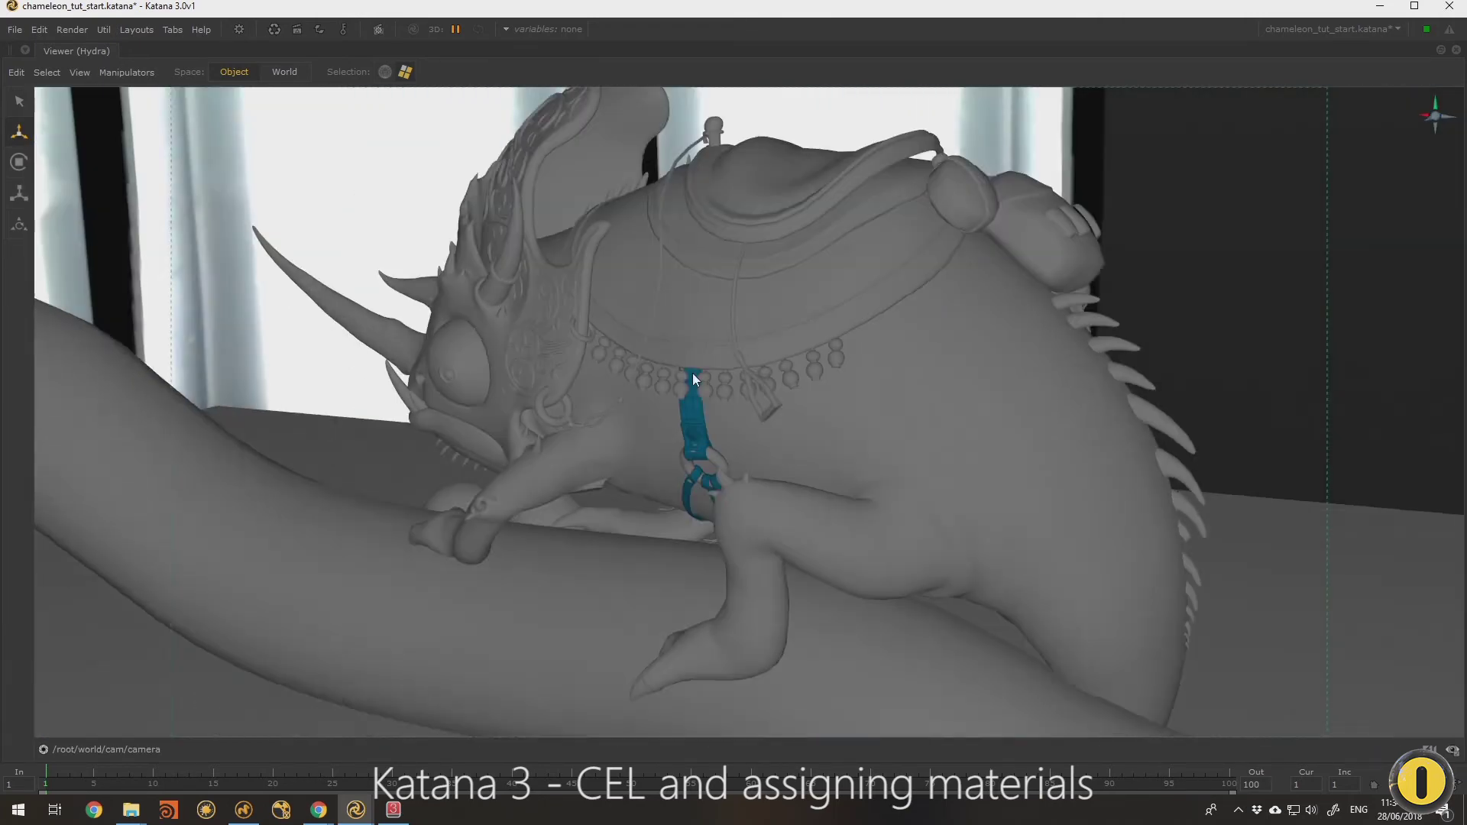
pyautogui.scroll(8, 693, 373)
pyautogui.keyDown('shift'); pyautogui.moveTo(413, 318); pyautogui.dragTo(525, 425); pyautogui.keyUp('shift')
pyautogui.keyDown('ctrl'); pyautogui.moveTo(550, 294); pyautogui.dragTo(508, 400); pyautogui.keyUp('ctrl')
pyautogui.keyDown('ctrl'); pyautogui.moveTo(400, 318); pyautogui.dragTo(430, 379); pyautogui.keyUp('ctrl')
pyautogui.keyDown('ctrl'); pyautogui.moveTo(380, 521); pyautogui.dragTo(537, 434); pyautogui.keyUp('ctrl')
pyautogui.keyDown('alt'); pyautogui.moveTo(538, 434); pyautogui.dragTo(588, 388); pyautogui.keyUp('alt')
pyautogui.scroll(-5, 642, 390)
pyautogui.scroll(5, 667, 402)
pyautogui.scroll(5, 666, 402)
pyautogui.keyDown('shift'); pyautogui.moveTo(644, 529); pyautogui.dragTo(419, 363); pyautogui.keyUp('shift')
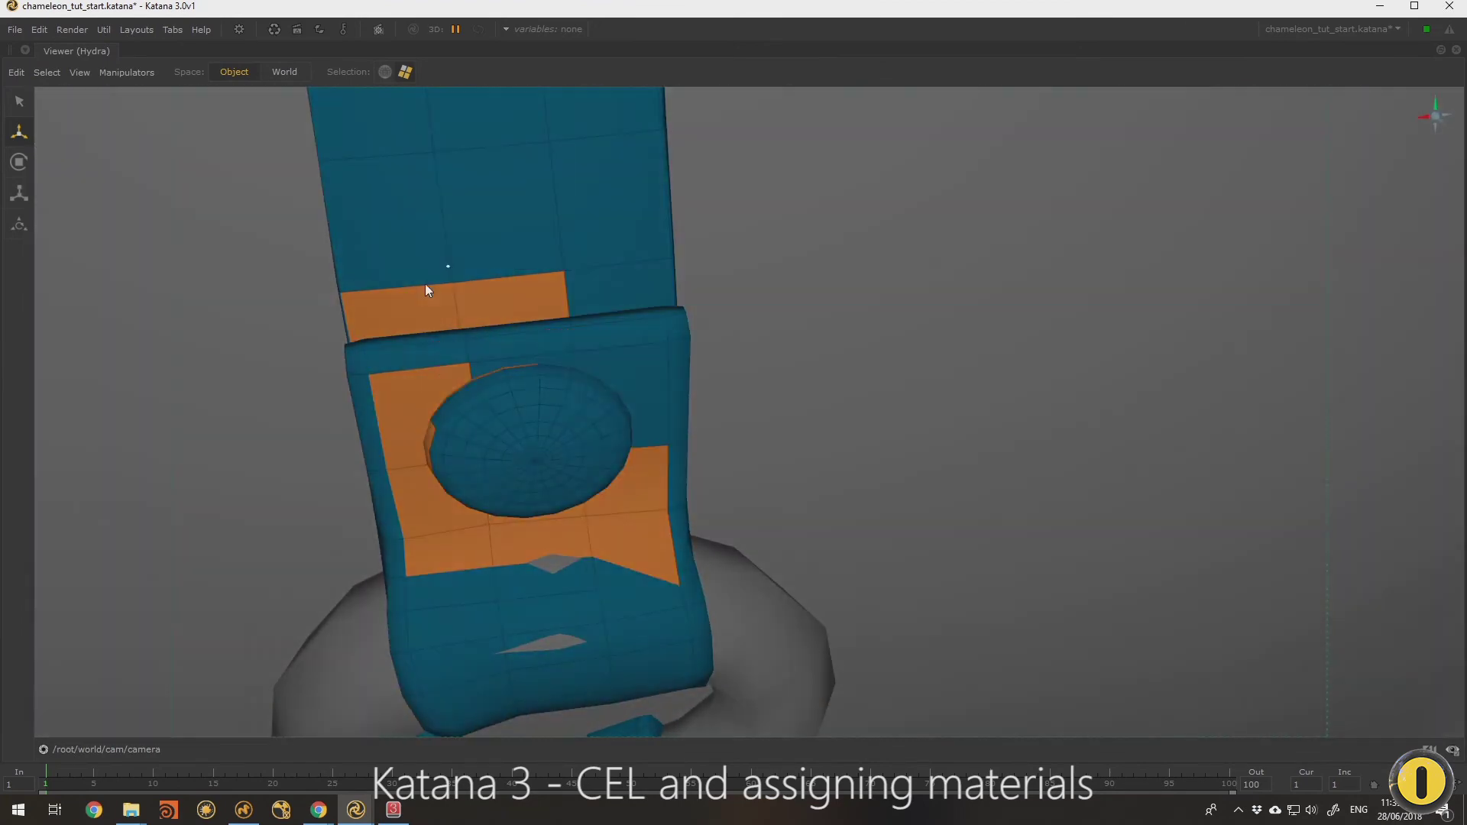
pyautogui.keyDown('shift'); pyautogui.moveTo(448, 266); pyautogui.dragTo(620, 489); pyautogui.keyUp('shift')
pyautogui.keyDown('ctrl'); pyautogui.moveTo(580, 333); pyautogui.dragTo(662, 367); pyautogui.keyUp('ctrl')
pyautogui.keyDown('ctrl'); pyautogui.moveTo(412, 329); pyautogui.dragTo(727, 295); pyautogui.keyUp('ctrl')
pyautogui.scroll(-3, 602, 515)
pyautogui.keyDown('alt'); pyautogui.moveTo(727, 295); pyautogui.dragTo(811, 287, button='right'); pyautogui.keyUp('alt')
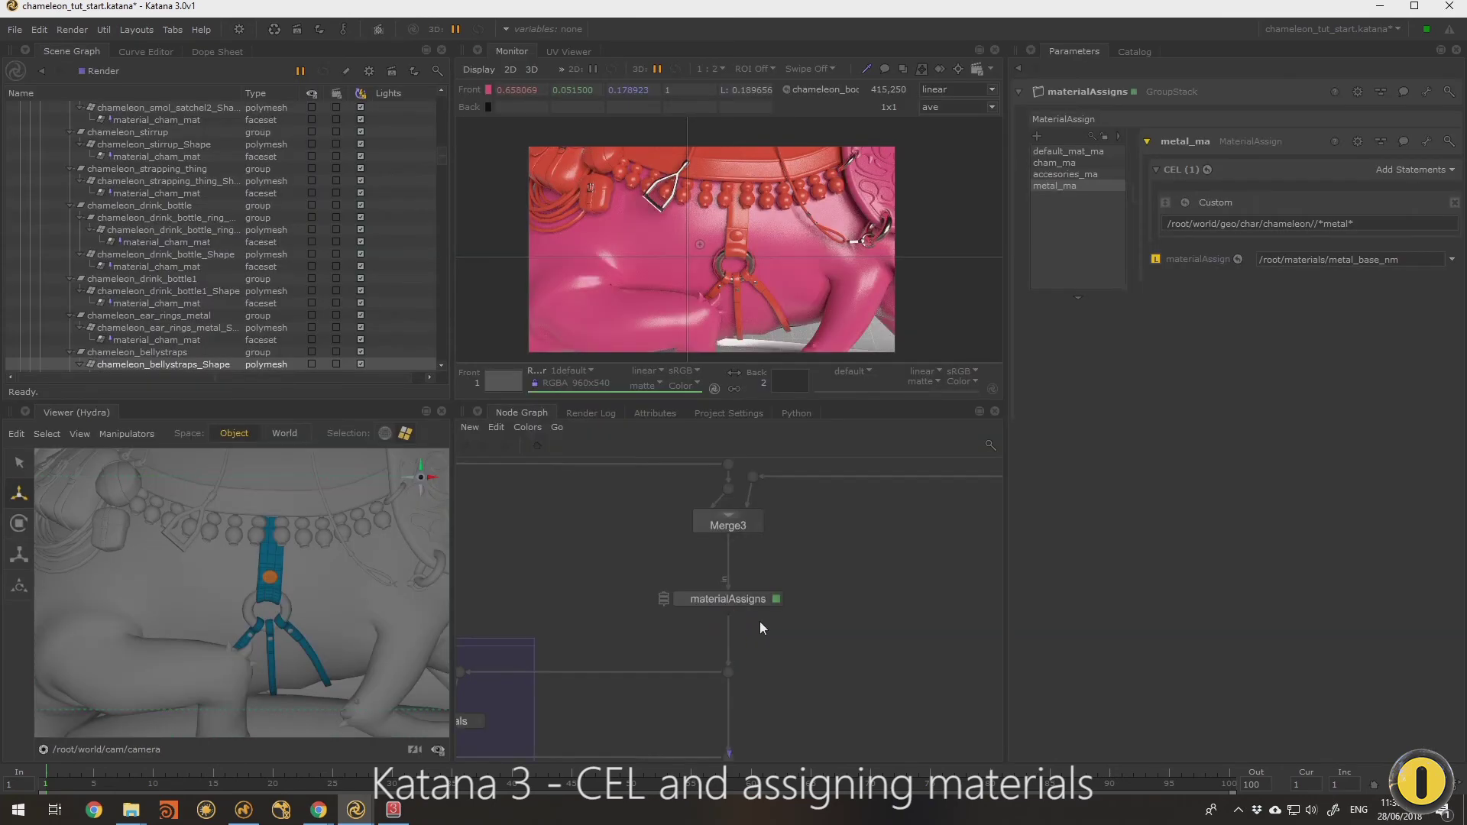
# Step: Add a FaceSetCreate node and insert it between the chameleon's Transform3D and the merge in GeometryIn
pyautogui.moveTo(760, 621); pyautogui.dragTo(700, 630, button='middle')
pyautogui.scroll(5, 699, 630)
pyautogui.moveTo(526, 672); pyautogui.dragTo(617, 688, button='middle')
pyautogui.press('Tab')
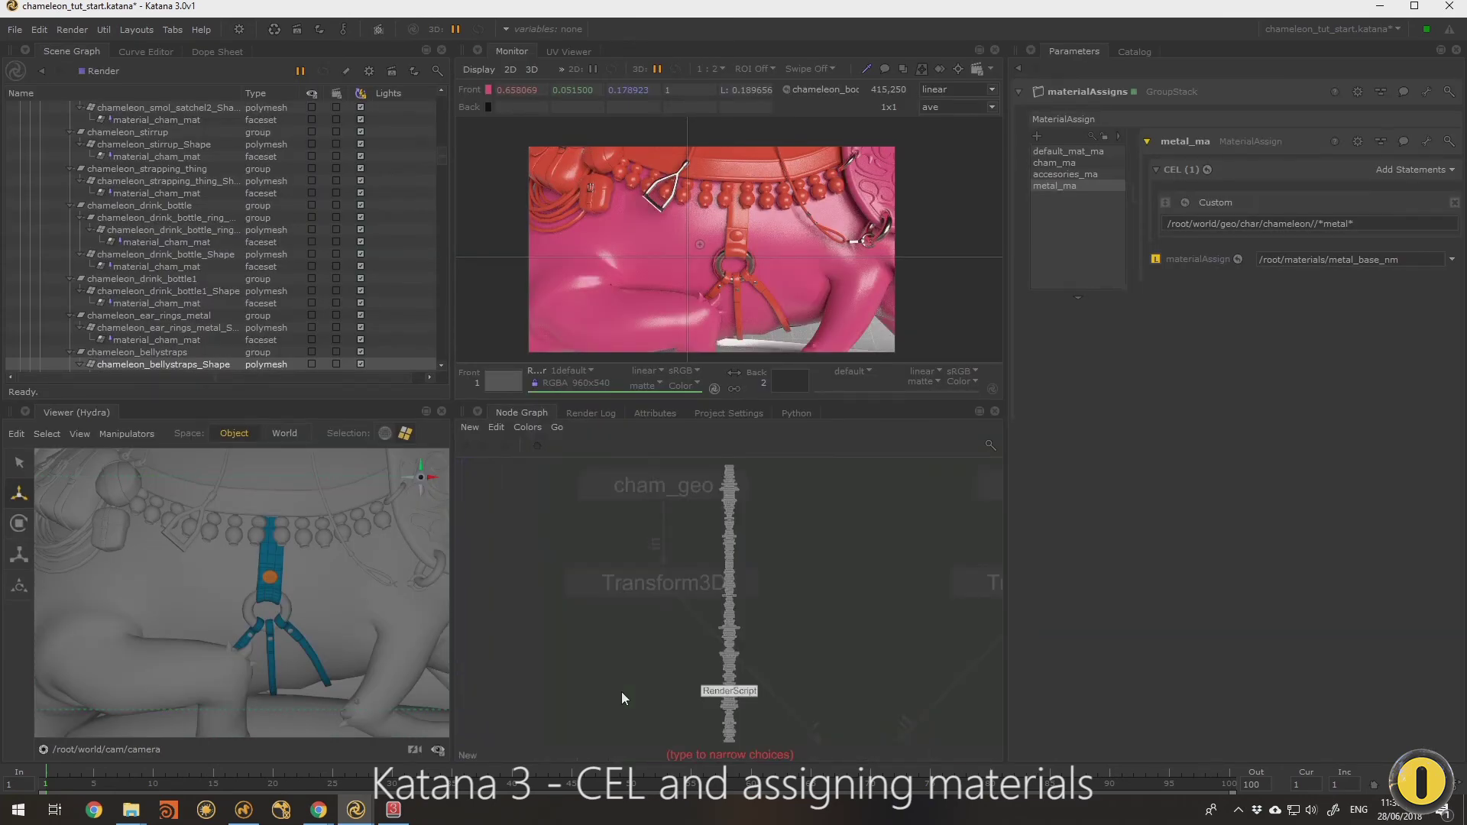
pyautogui.write('FaceSetCreate')
pyautogui.press('Return')
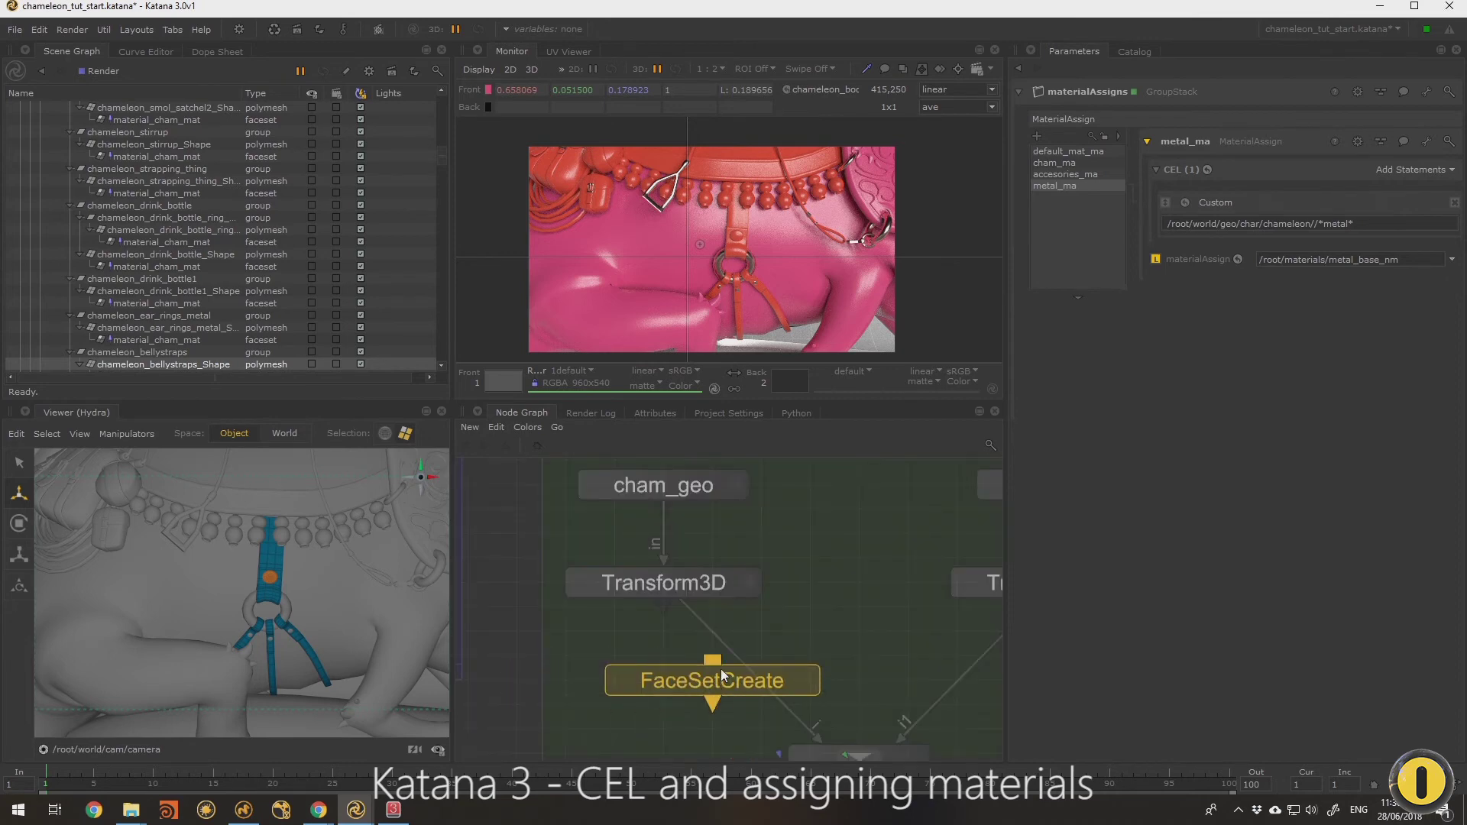
pyautogui.click(671, 662)
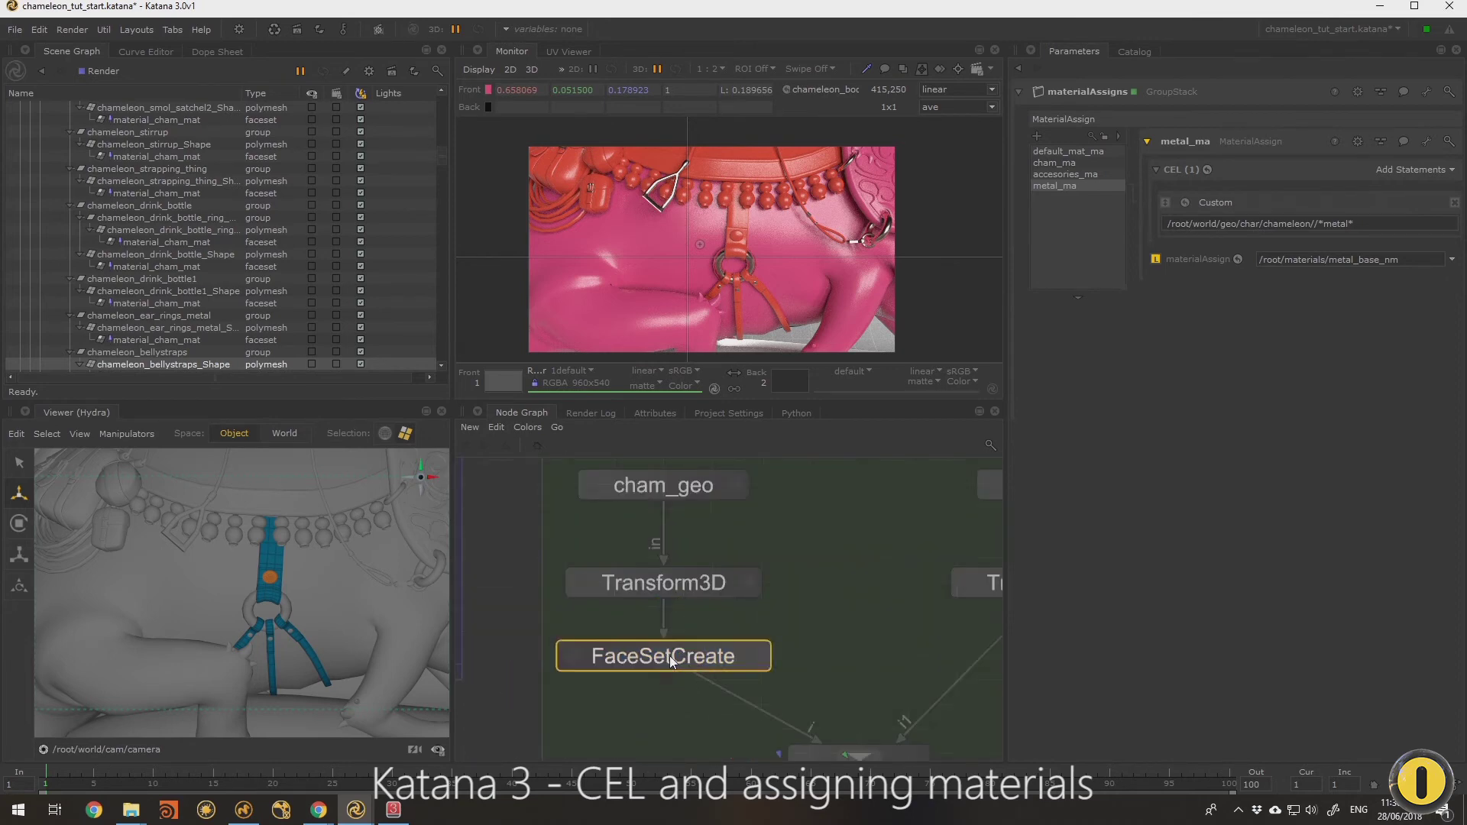
# Step: Set the FaceSetCreate node's mesh location to chameleon_bellystraps_Shape and adopt the faces from the last selection
pyautogui.click(756, 656)
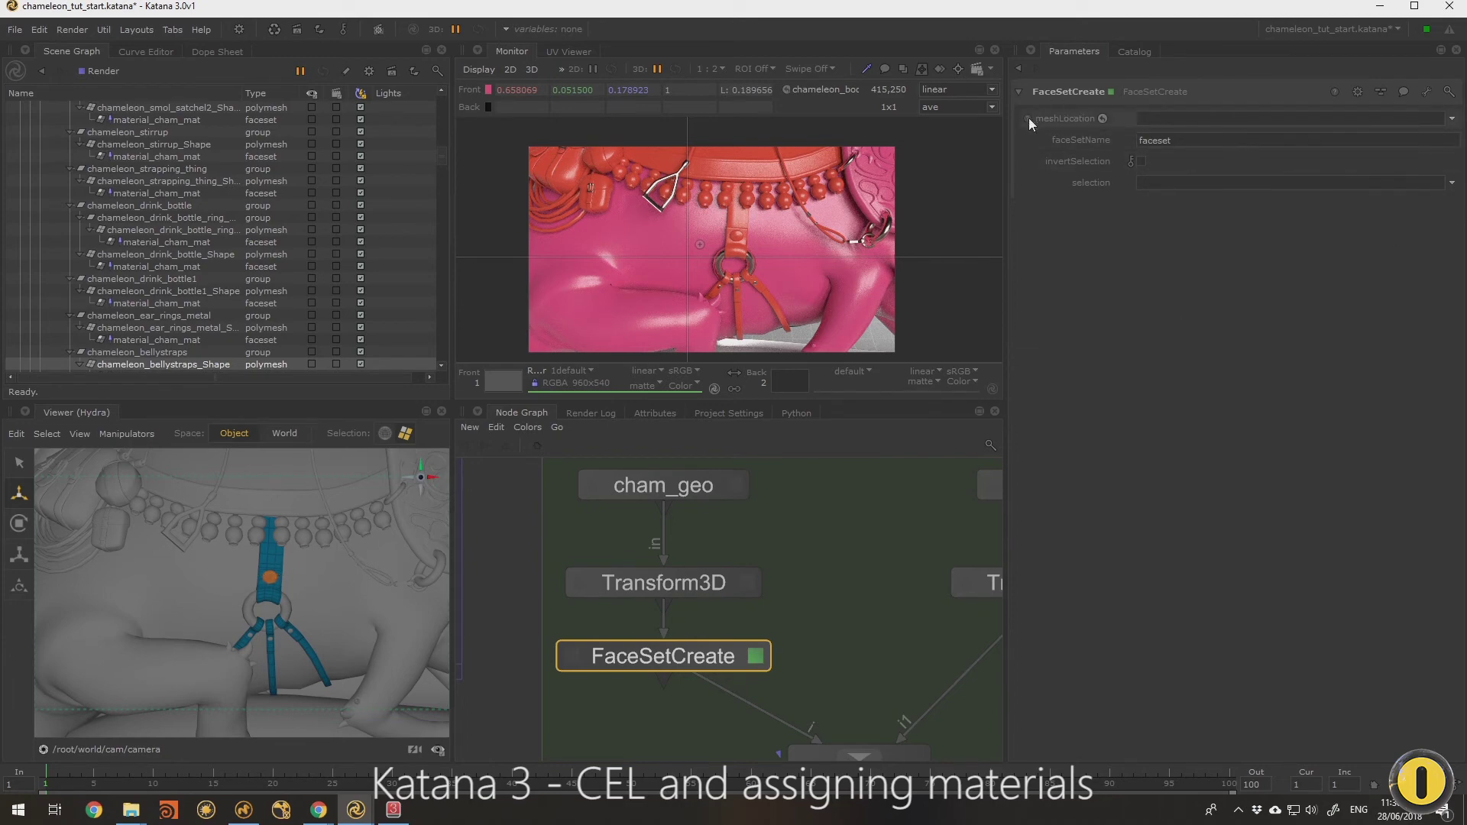
pyautogui.moveTo(198, 365); pyautogui.dragTo(1057, 118)
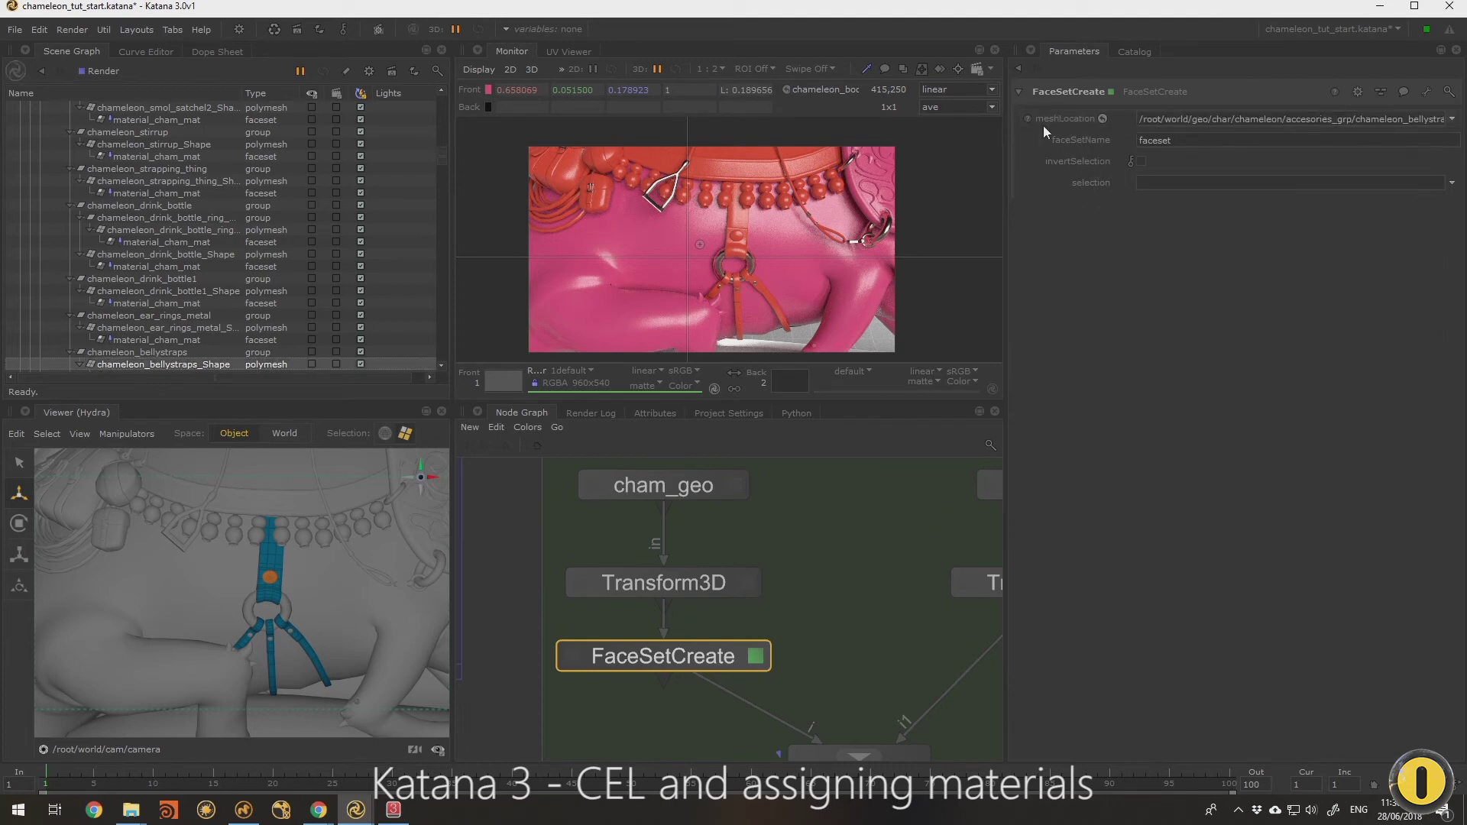
pyautogui.click(1452, 183)
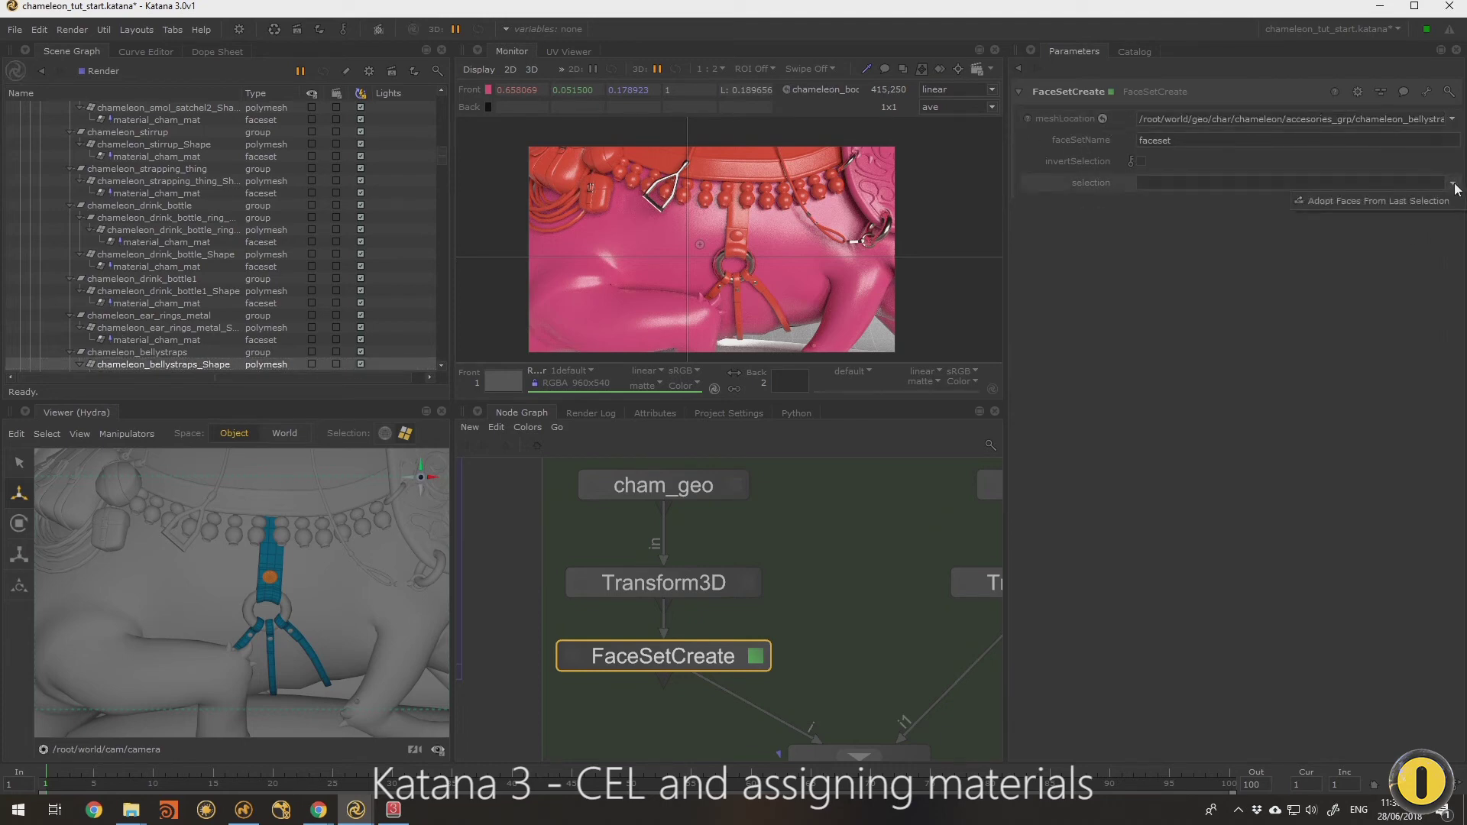
pyautogui.click(1373, 202)
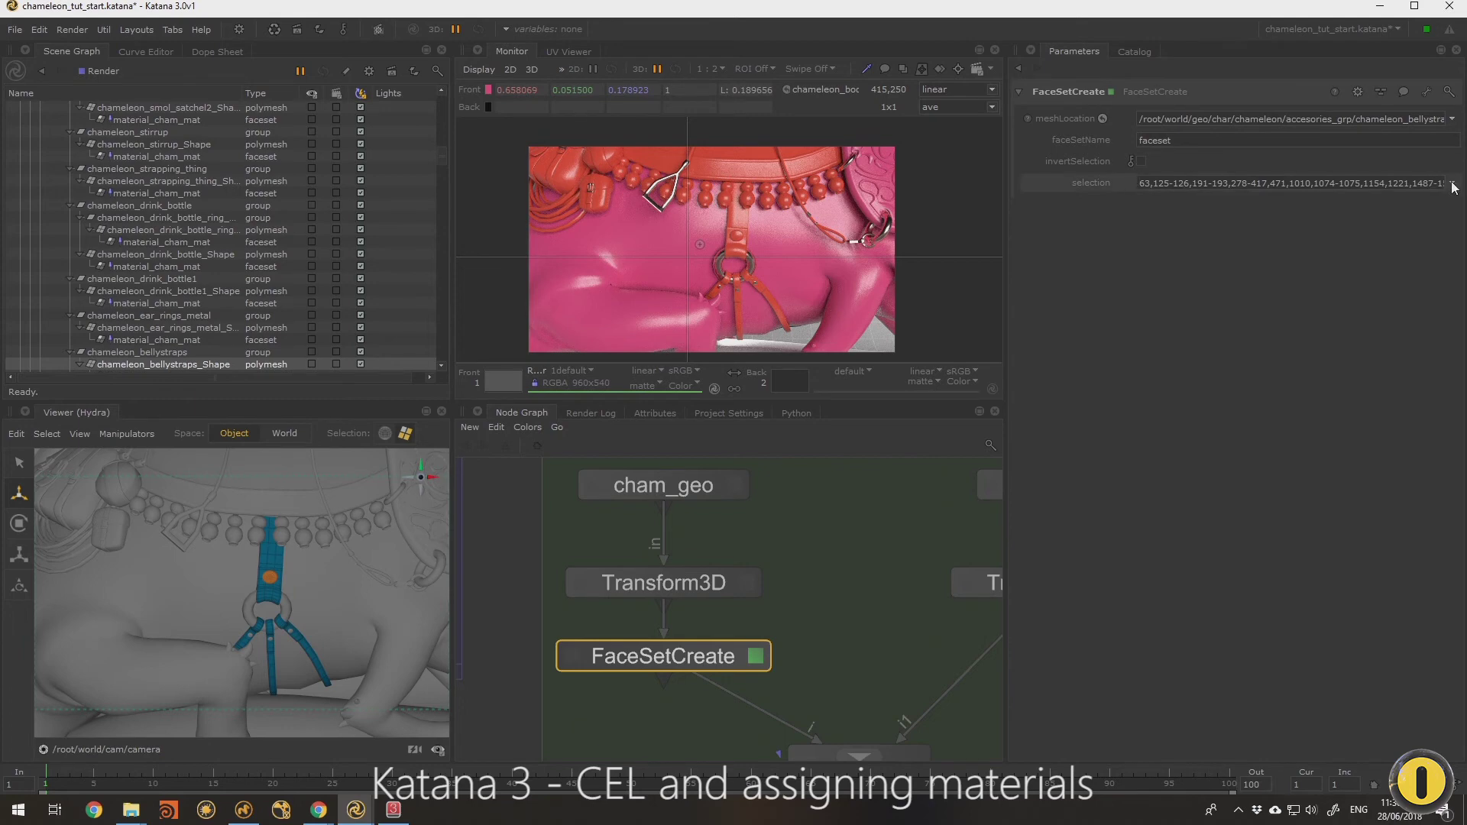
# Step: Find the new face set under chameleon_bellystraps_Shape and name it bellystrap_big_button_fs
pyautogui.scroll(-10, 232, 321)
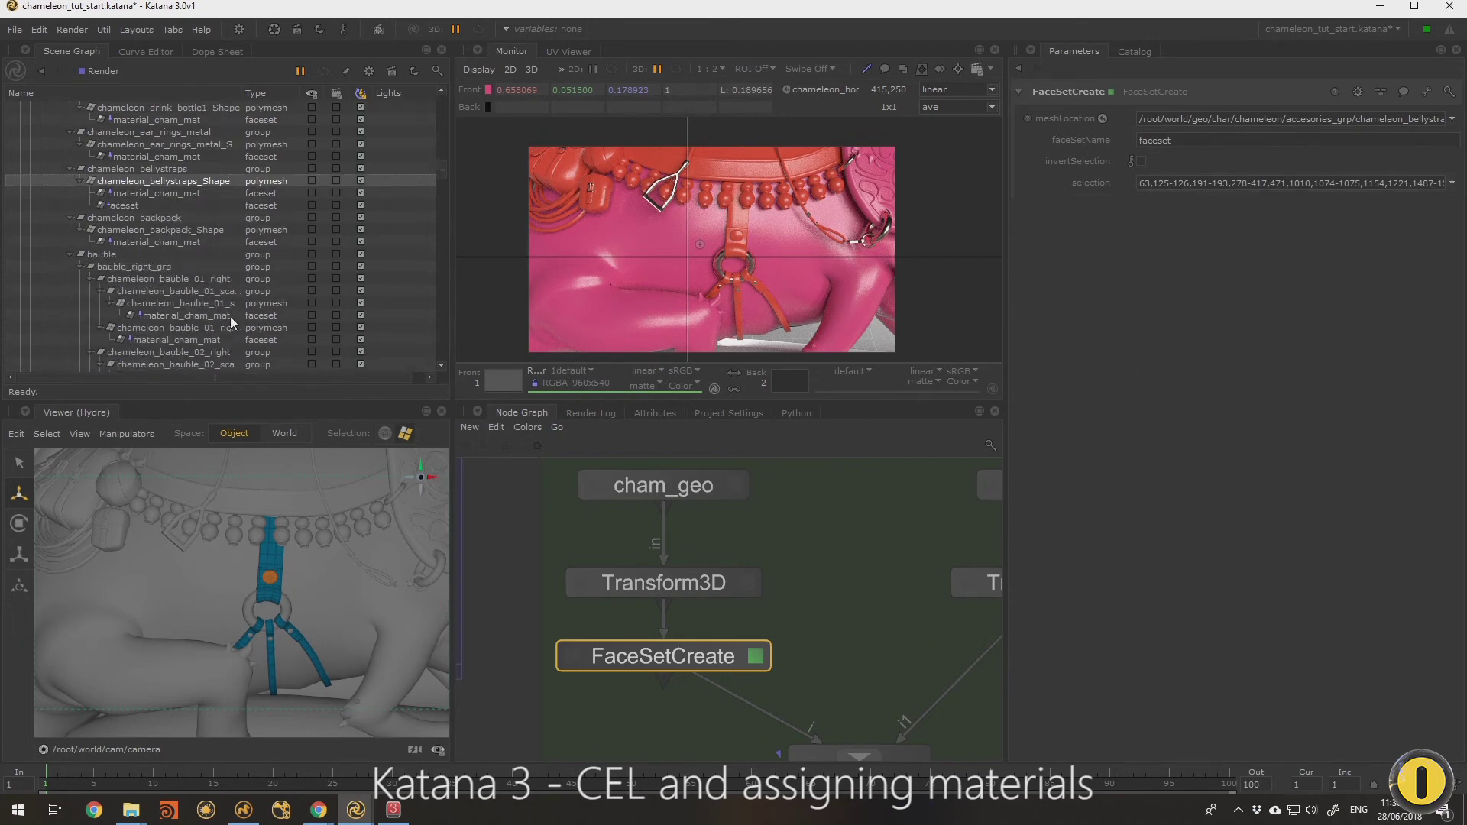
pyautogui.moveTo(442, 252); pyautogui.dragTo(447, 172)
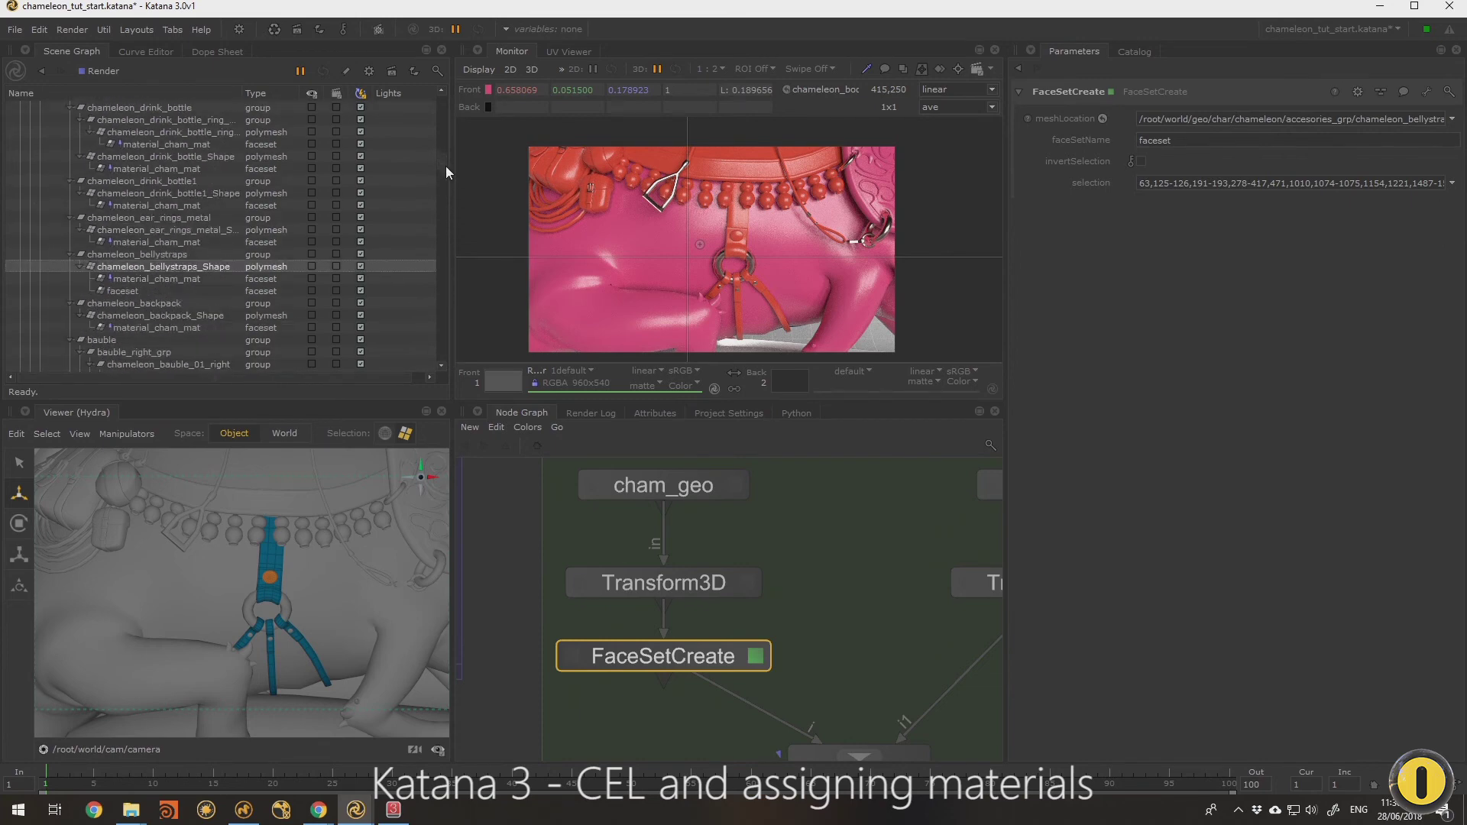
pyautogui.click(132, 292)
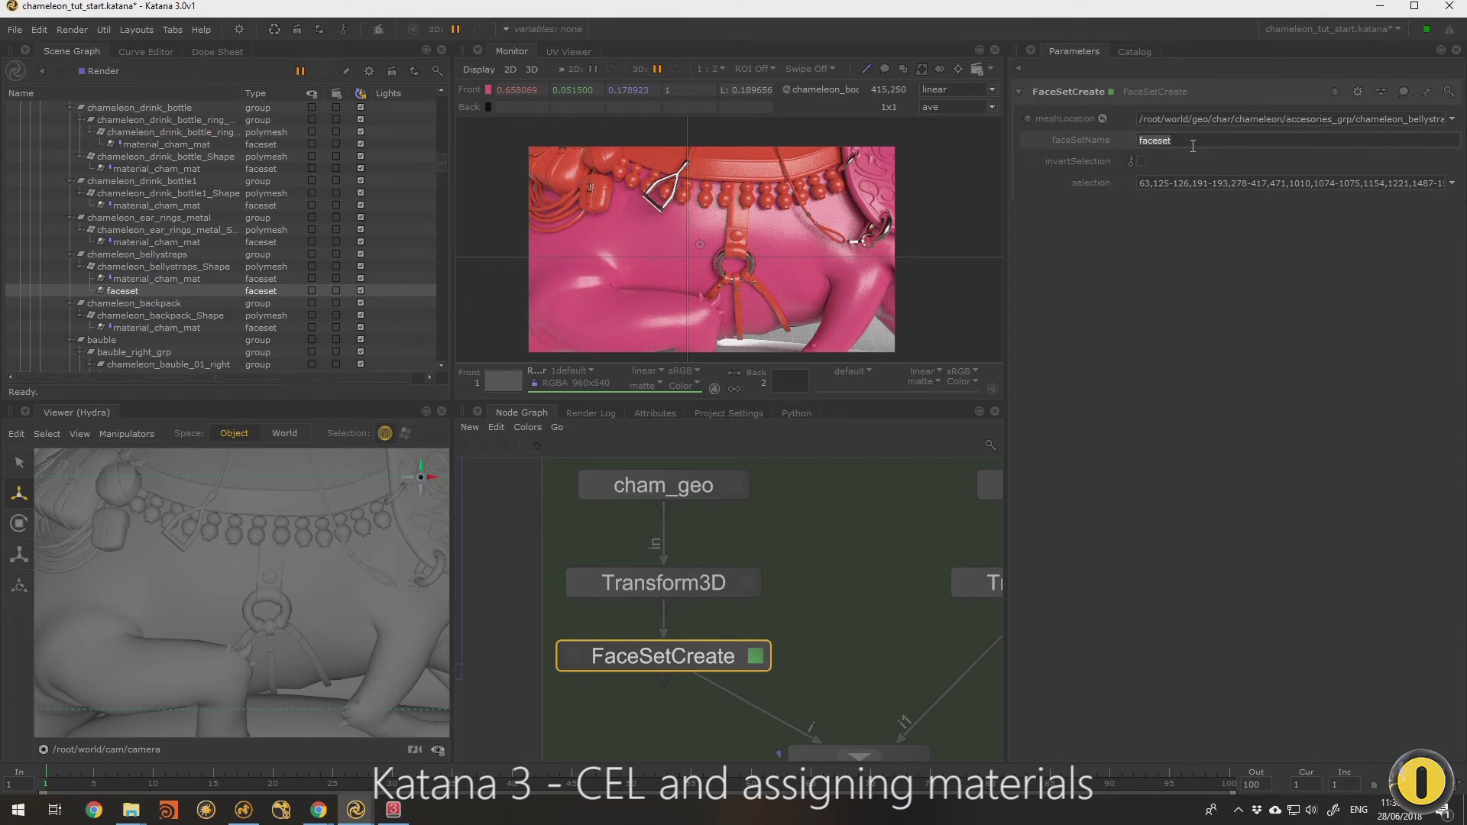
pyautogui.write('big')
pyautogui.write('ly')
pyautogui.write('_button')
pyautogui.write('_fs')
pyautogui.press('Return')
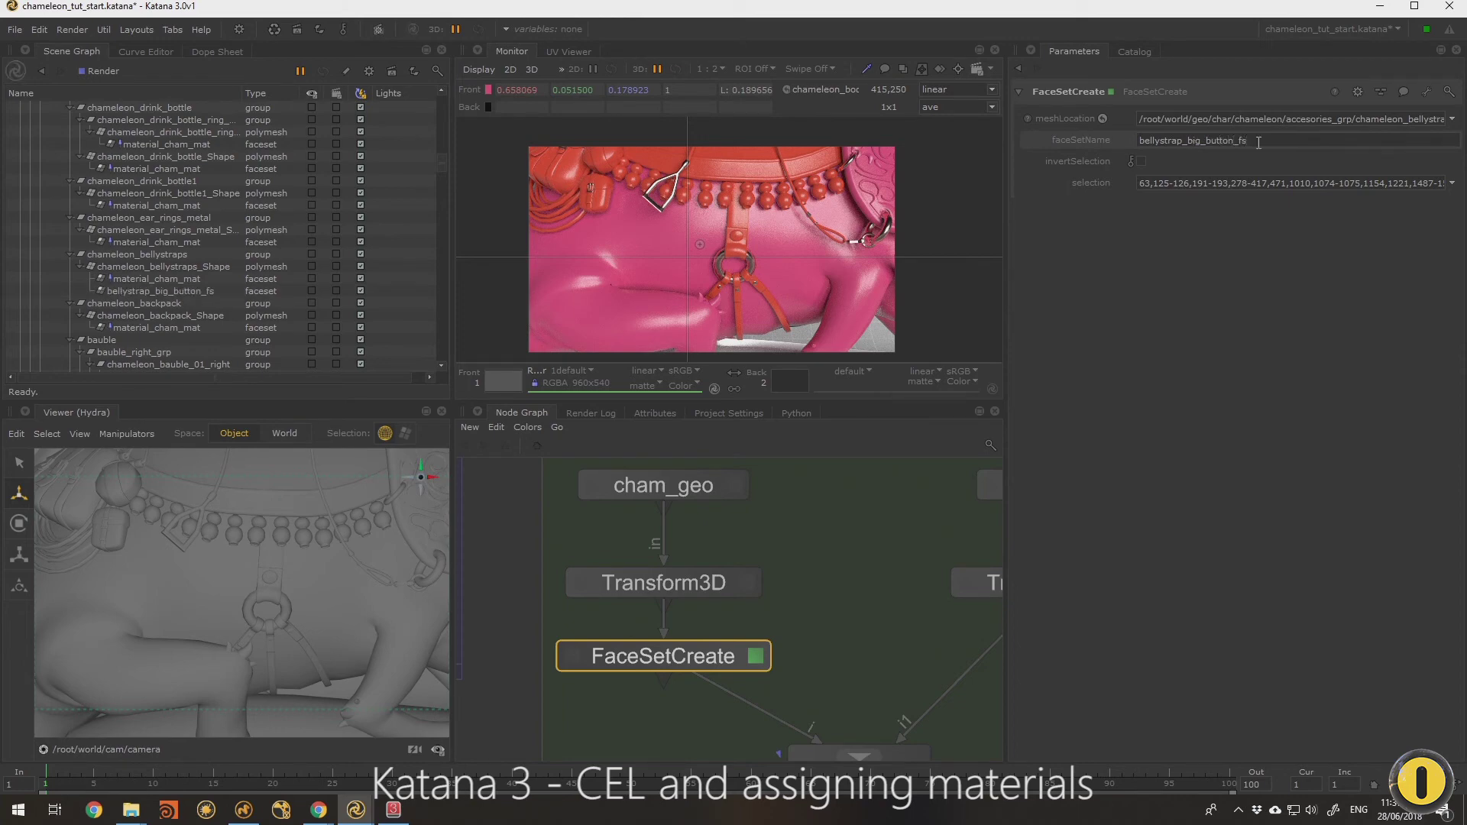
# Step: Rename the FaceSetCreate node to buttonfix
pyautogui.click(1080, 92)
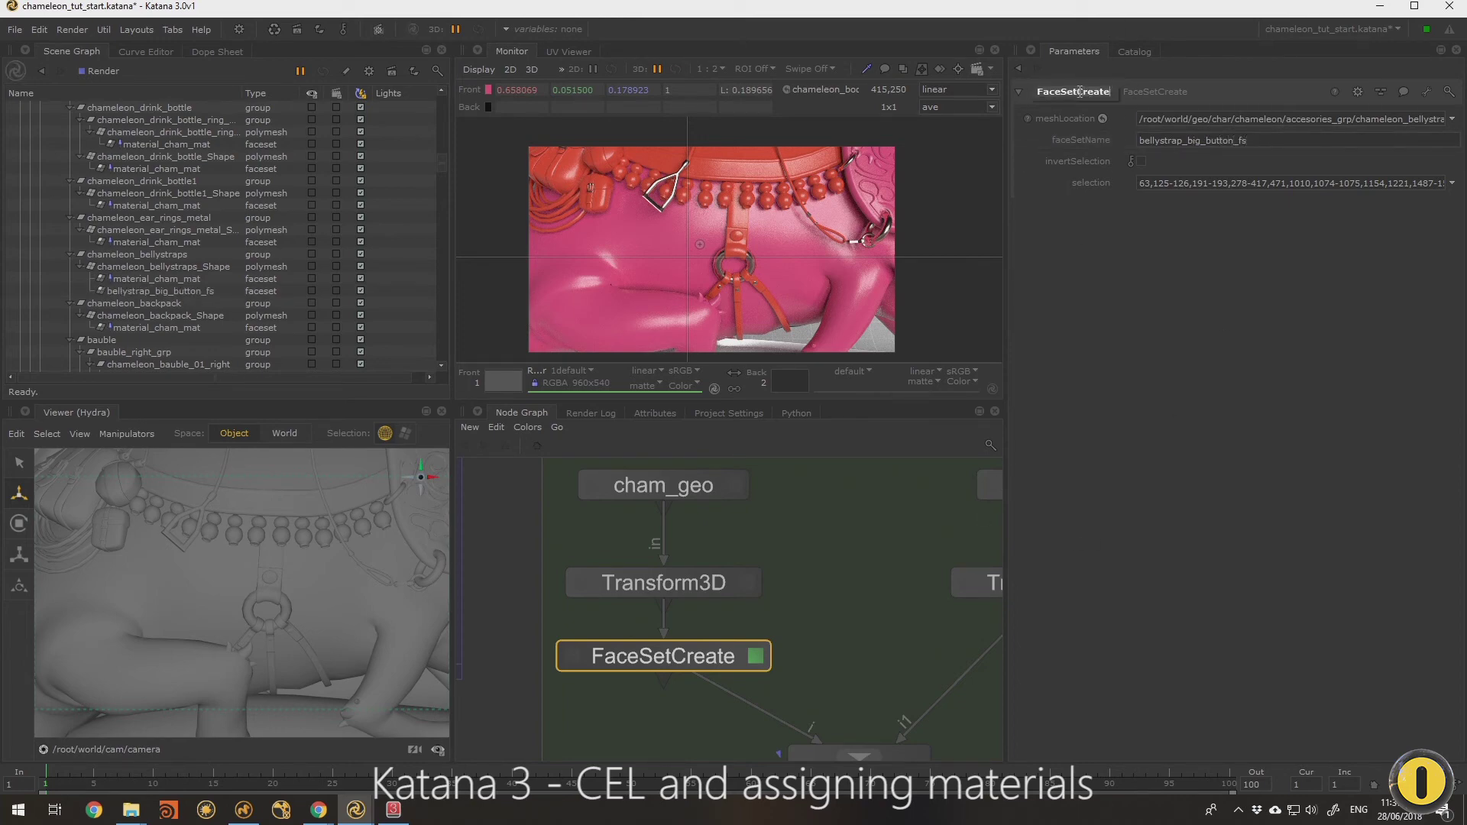
pyautogui.write('button')
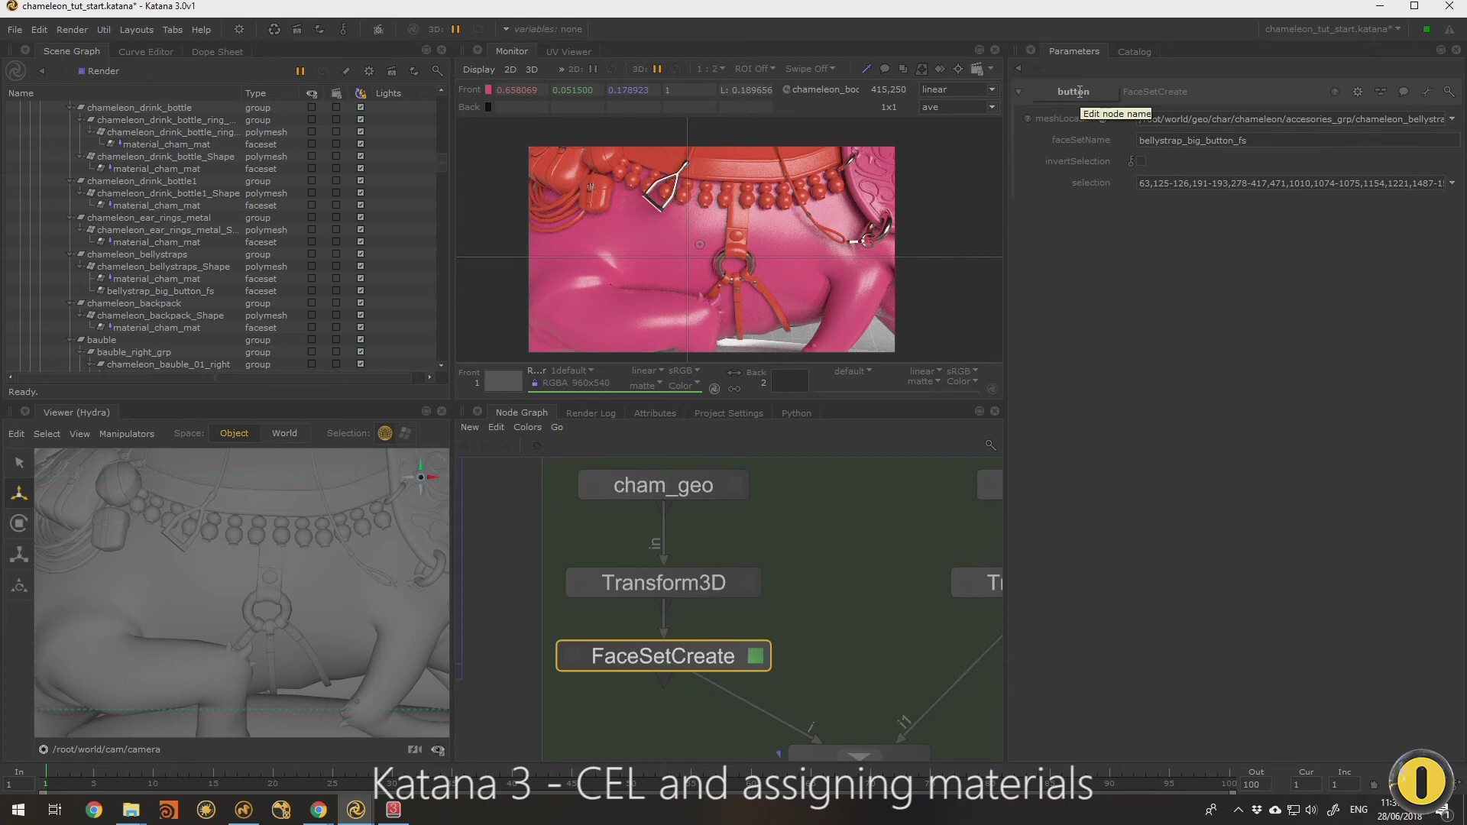
pyautogui.write('fix')
pyautogui.press('Return')
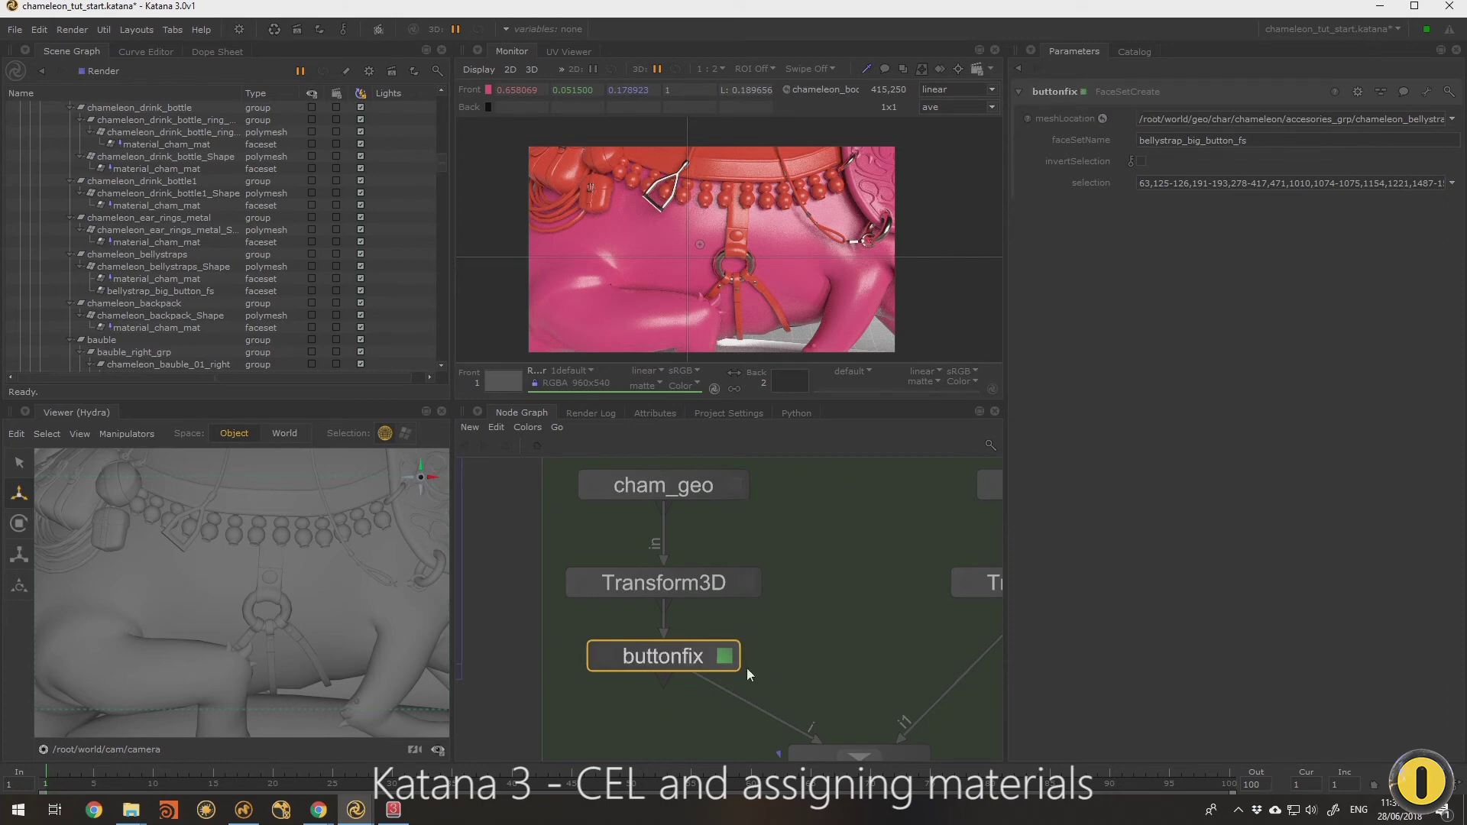
# Step: Return to the materialAssigns node and open its metal_ma parameters
pyautogui.scroll(-7, 889, 599)
pyautogui.moveTo(863, 610); pyautogui.dragTo(635, 538, button='middle')
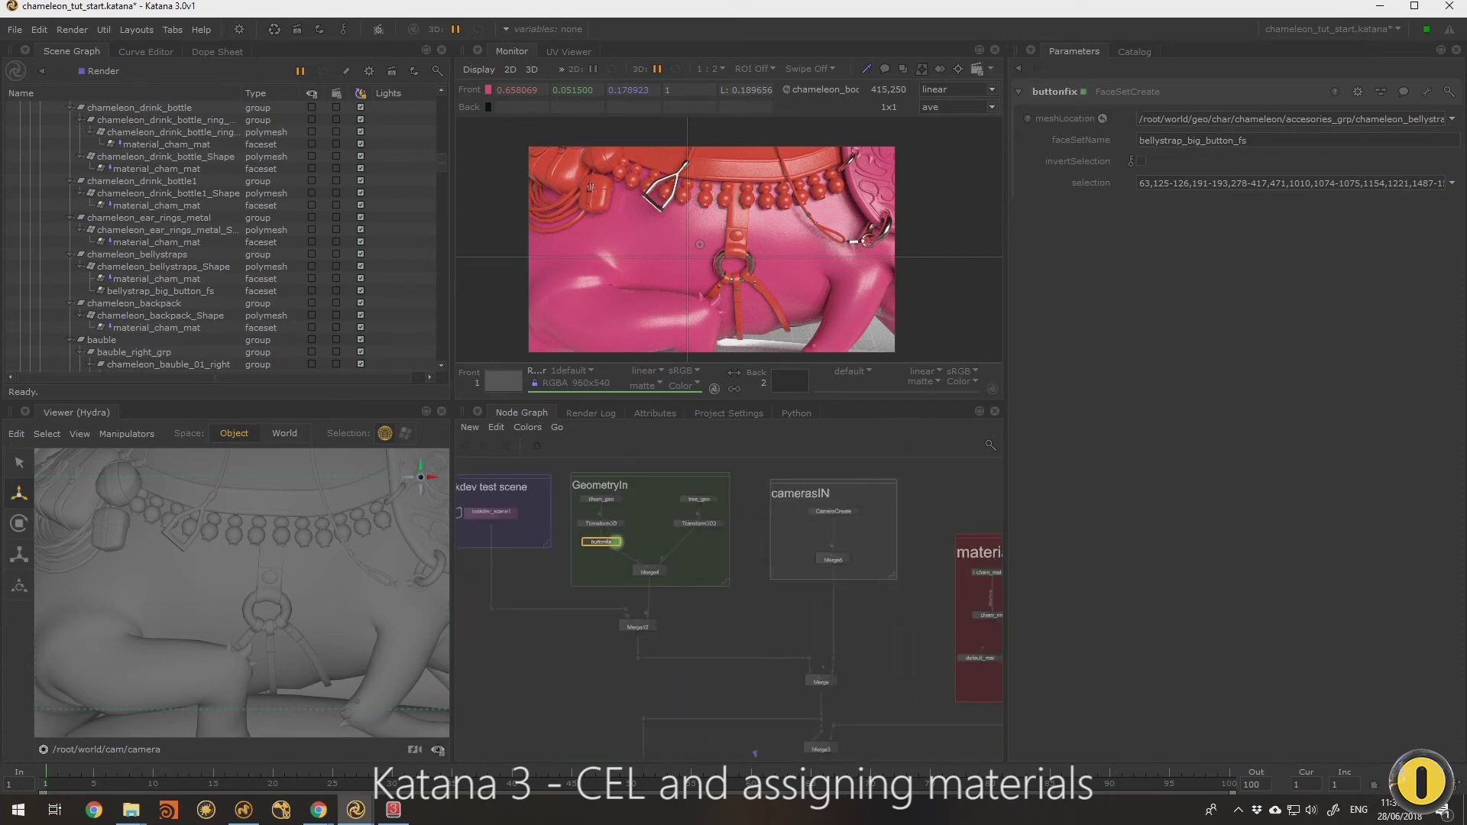
pyautogui.moveTo(975, 732); pyautogui.dragTo(787, 616, button='middle')
pyautogui.moveTo(741, 715); pyautogui.dragTo(753, 656, button='middle')
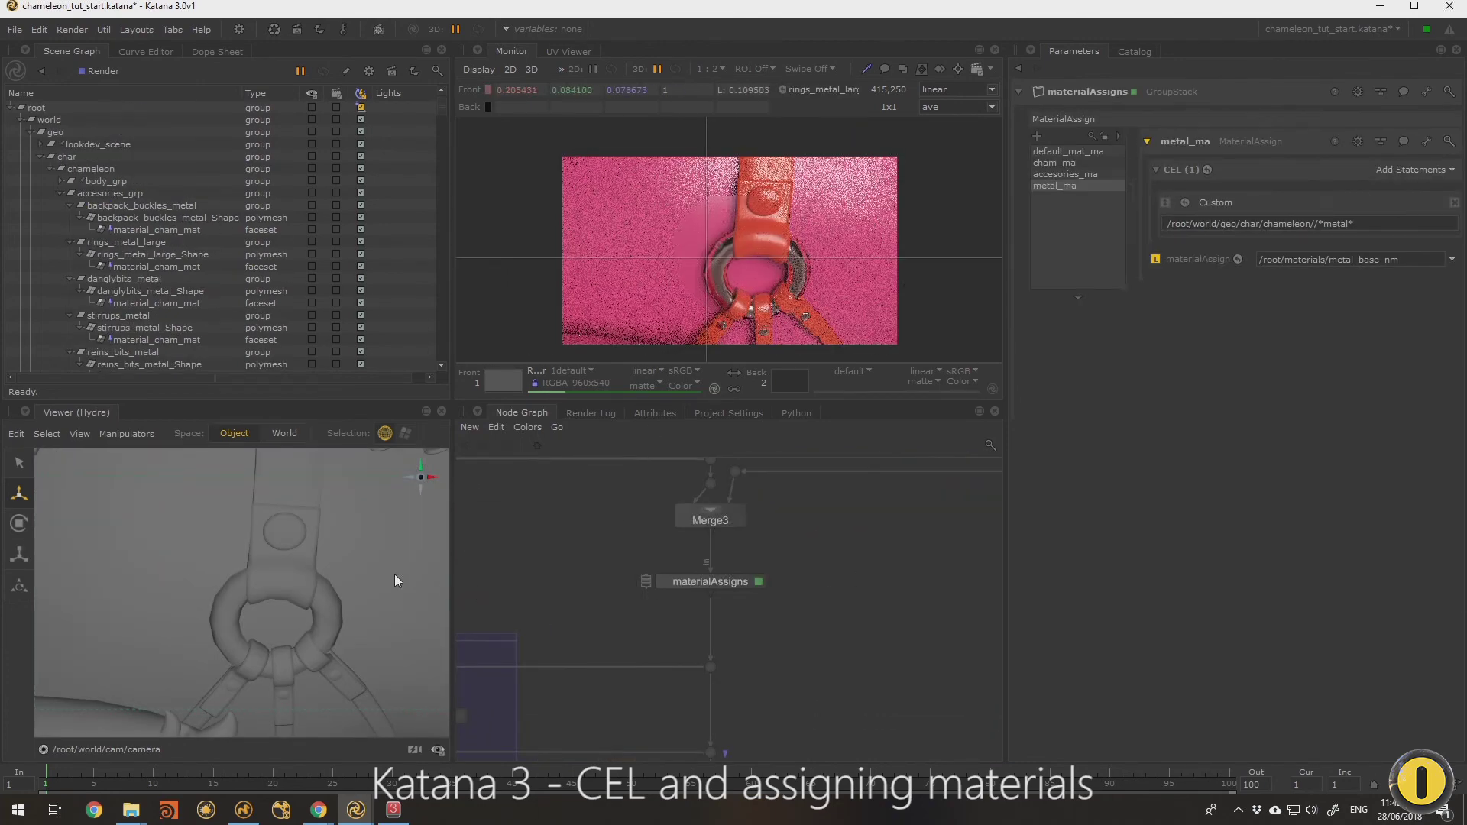
# Step: Add a Paths statement to metal_ma's CEL and fill it with the bellystrap_big_button_fs face set from the scene graph
pyautogui.click(296, 520)
pyautogui.scroll(-1, 212, 263)
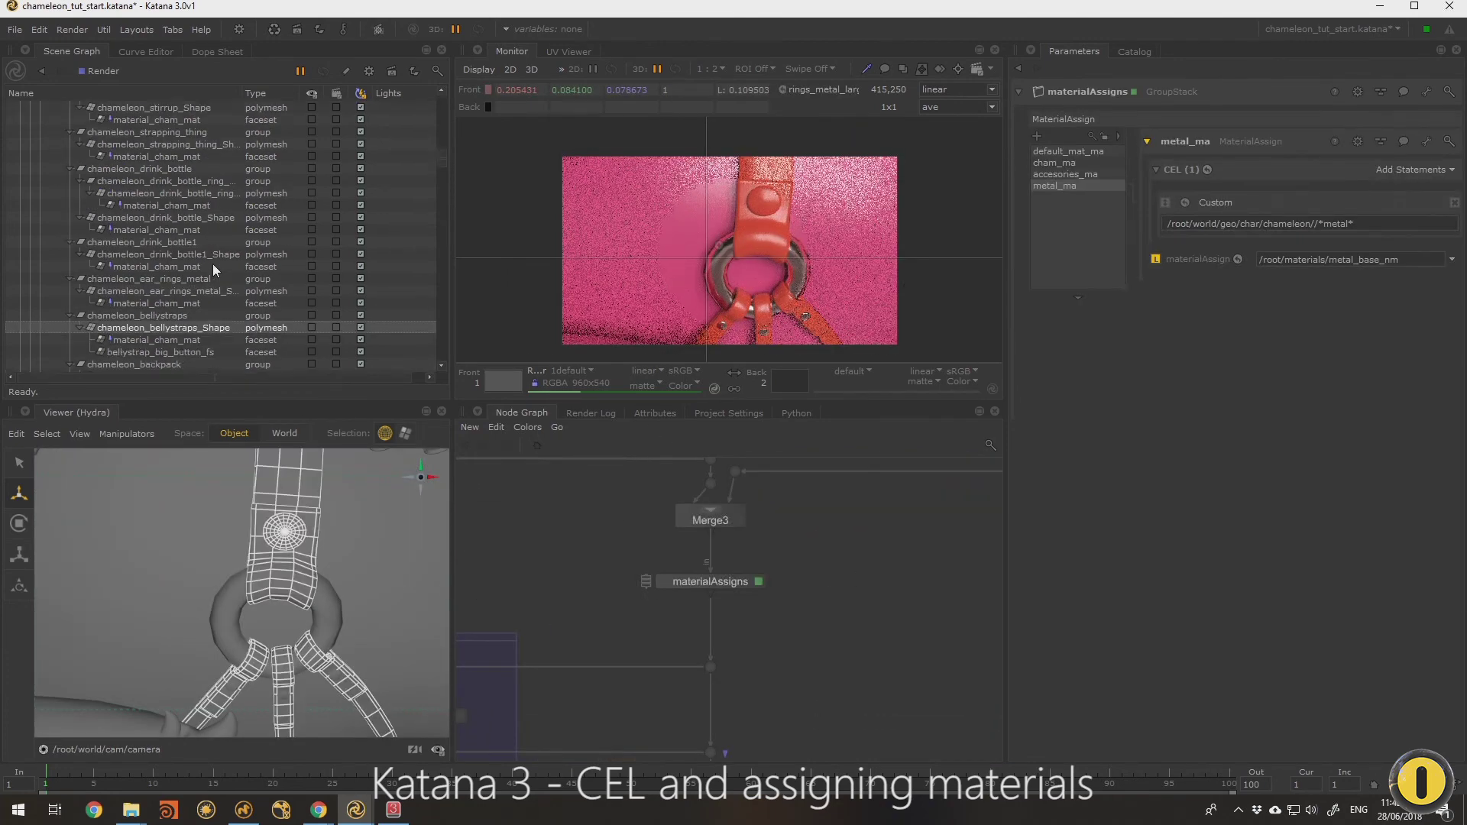
pyautogui.click(204, 351)
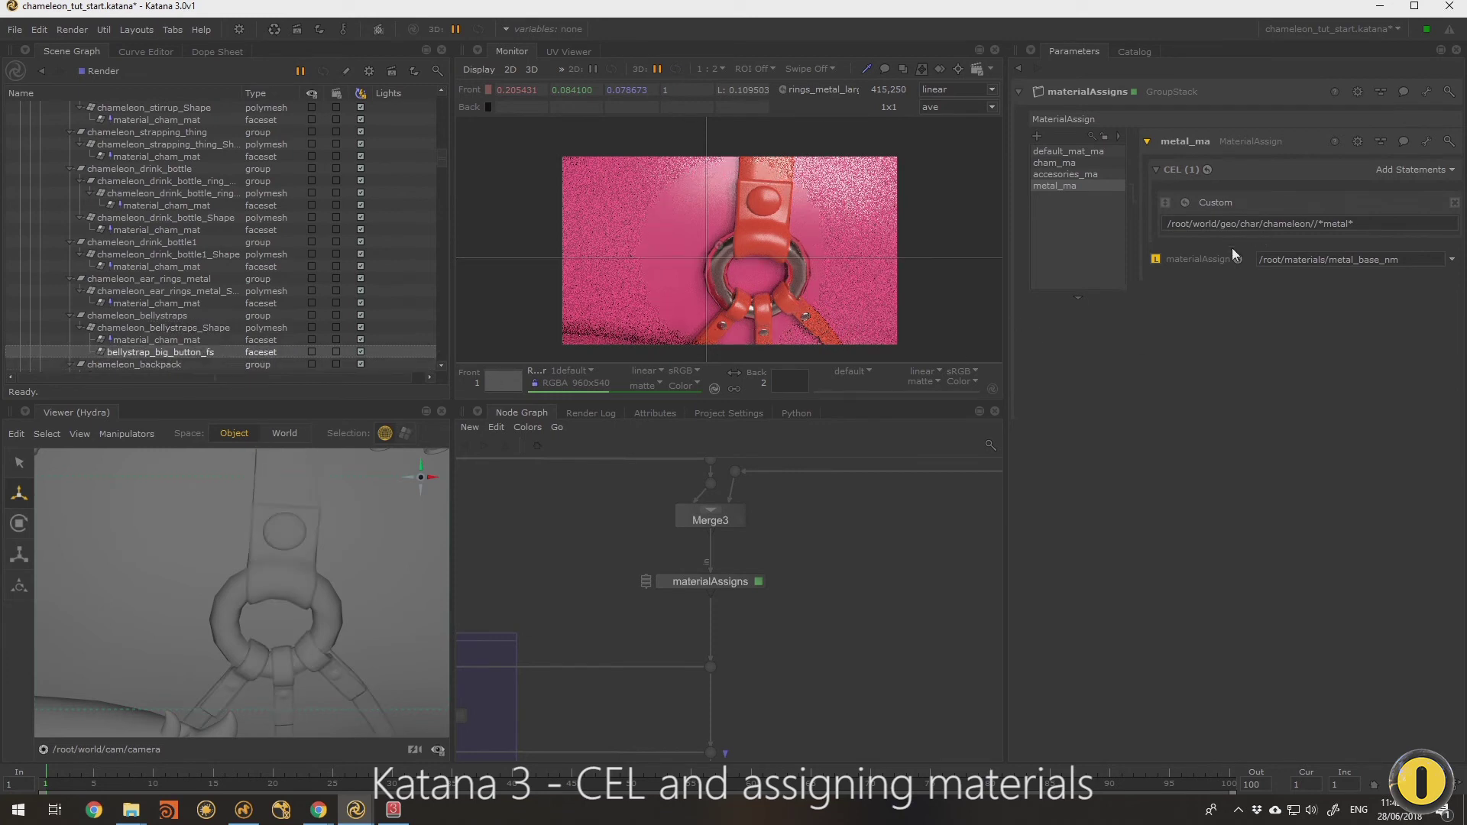
pyautogui.tripleClick(1401, 221)
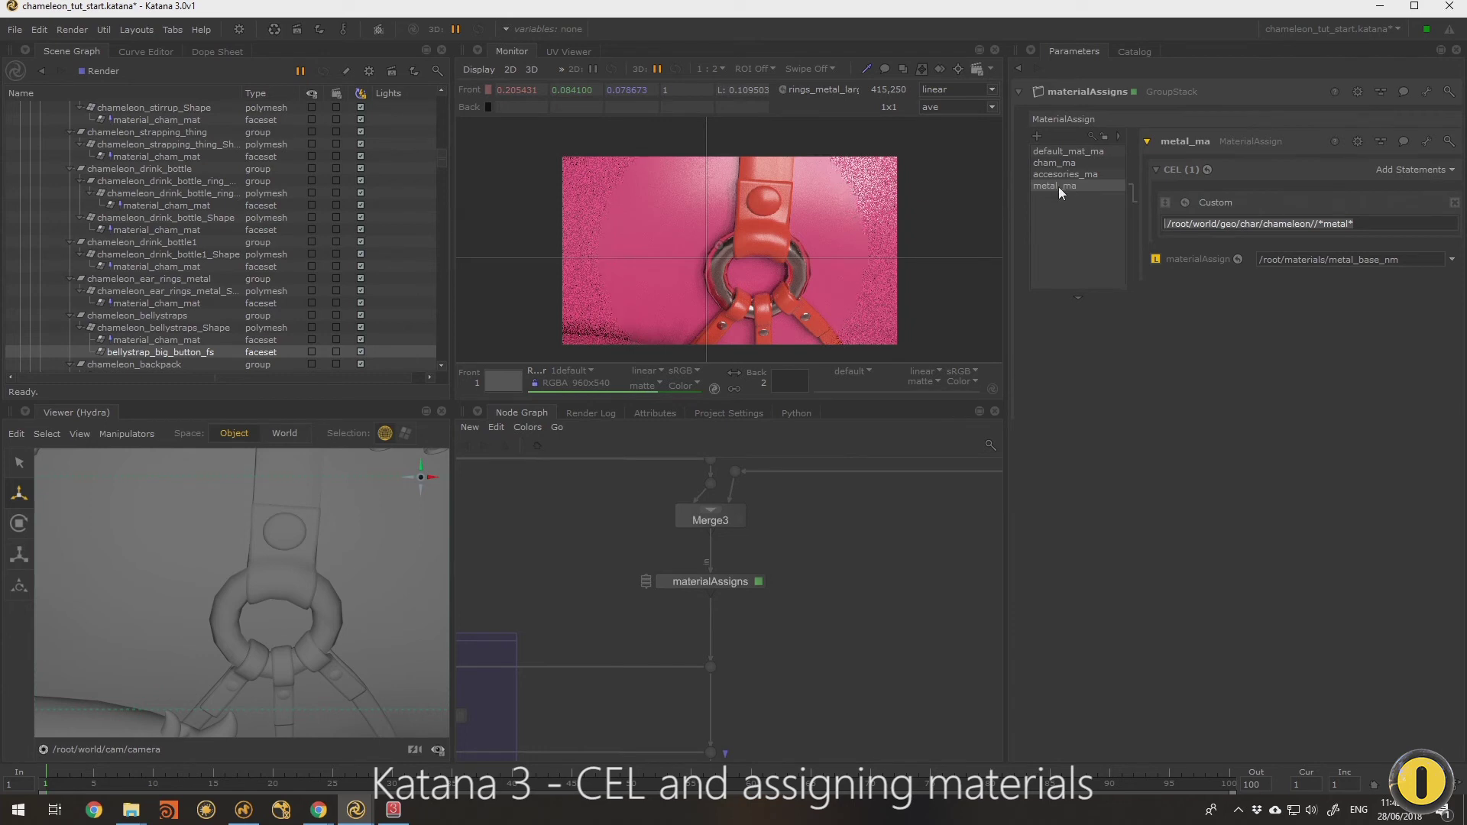
pyautogui.click(1390, 225)
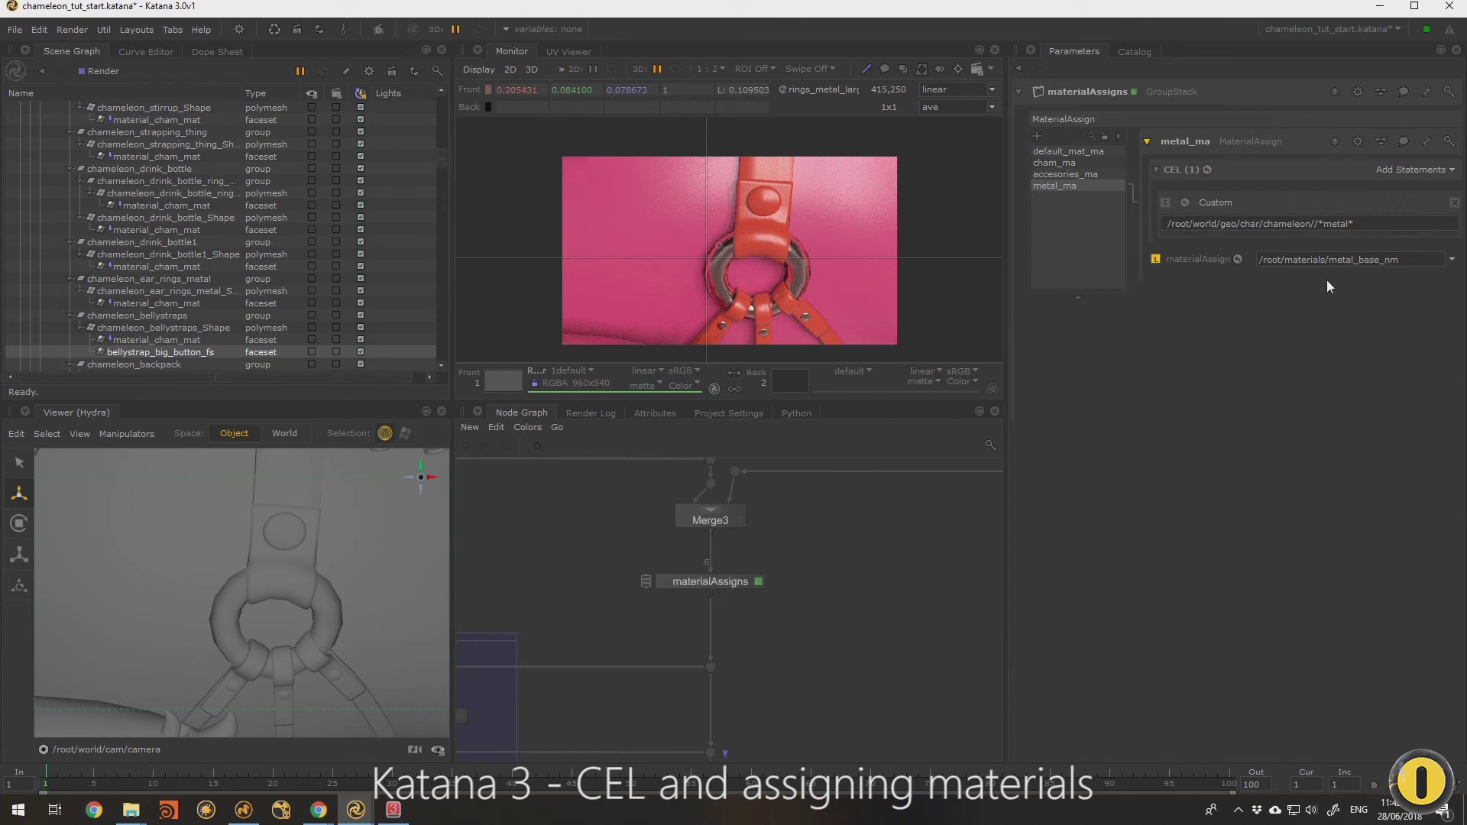
pyautogui.click(1401, 169)
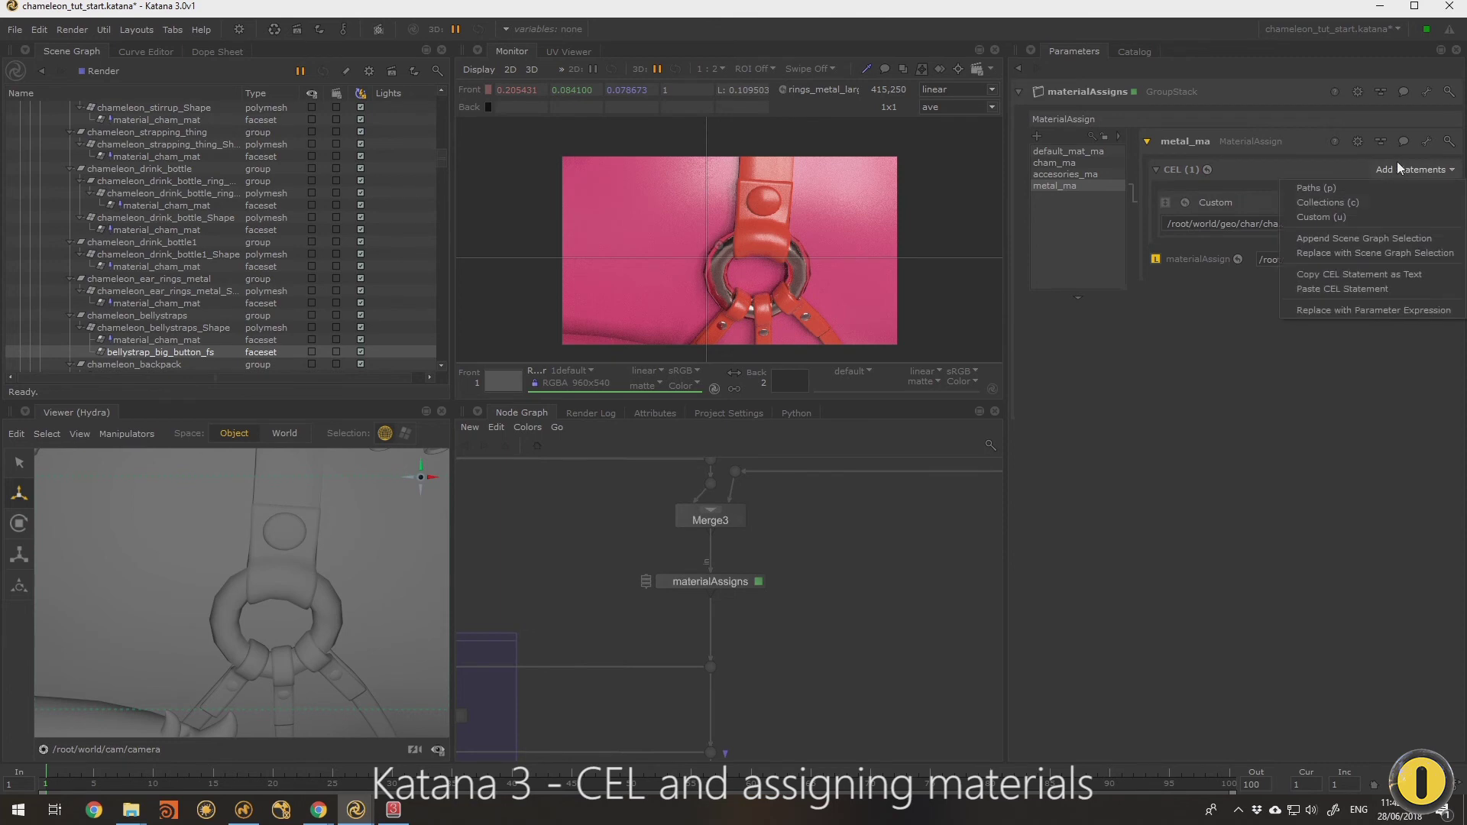
pyautogui.click(1333, 189)
pyautogui.moveTo(169, 353); pyautogui.dragTo(1333, 292)
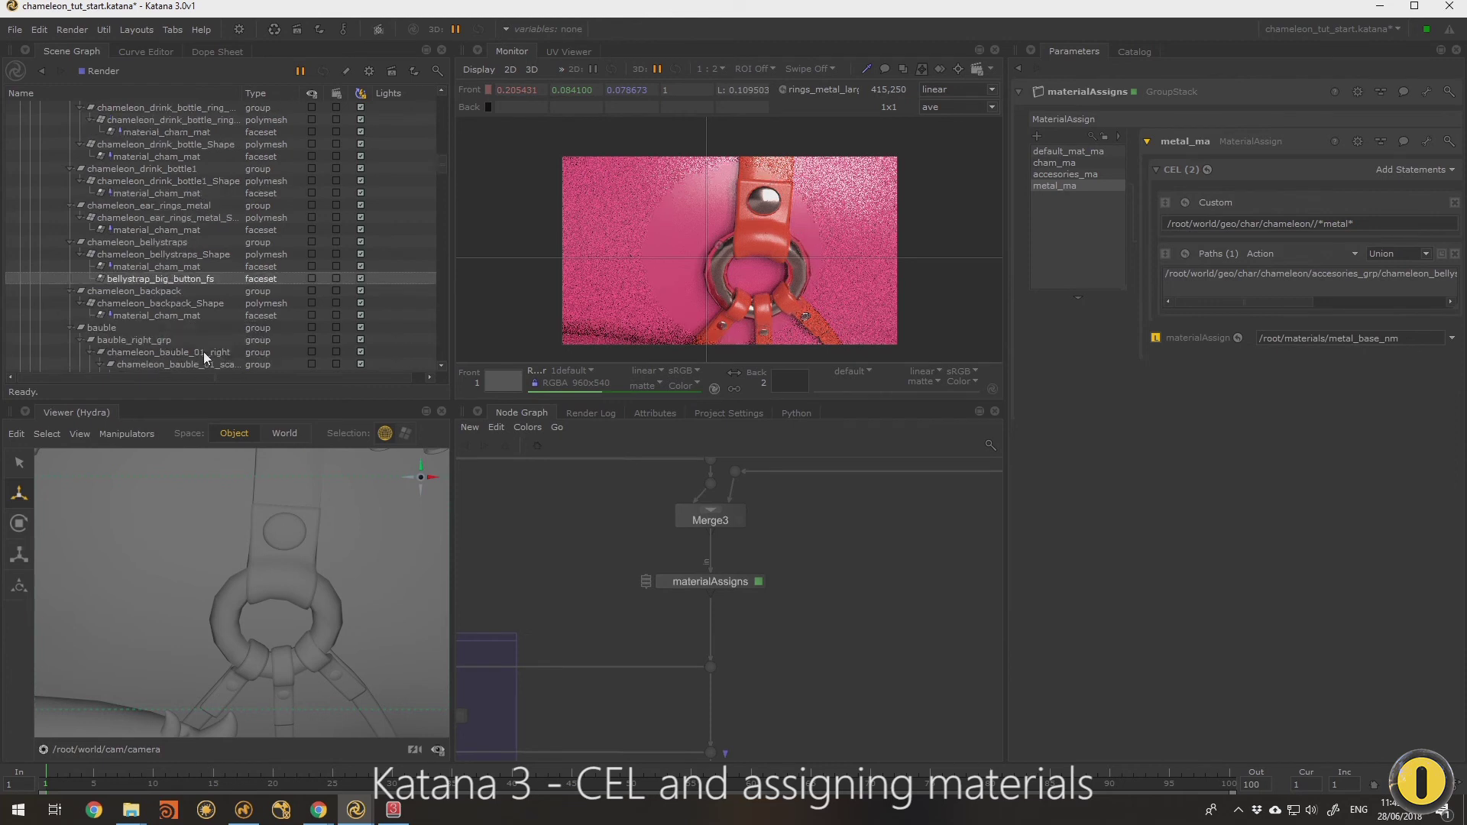
pyautogui.scroll(-1, 195, 336)
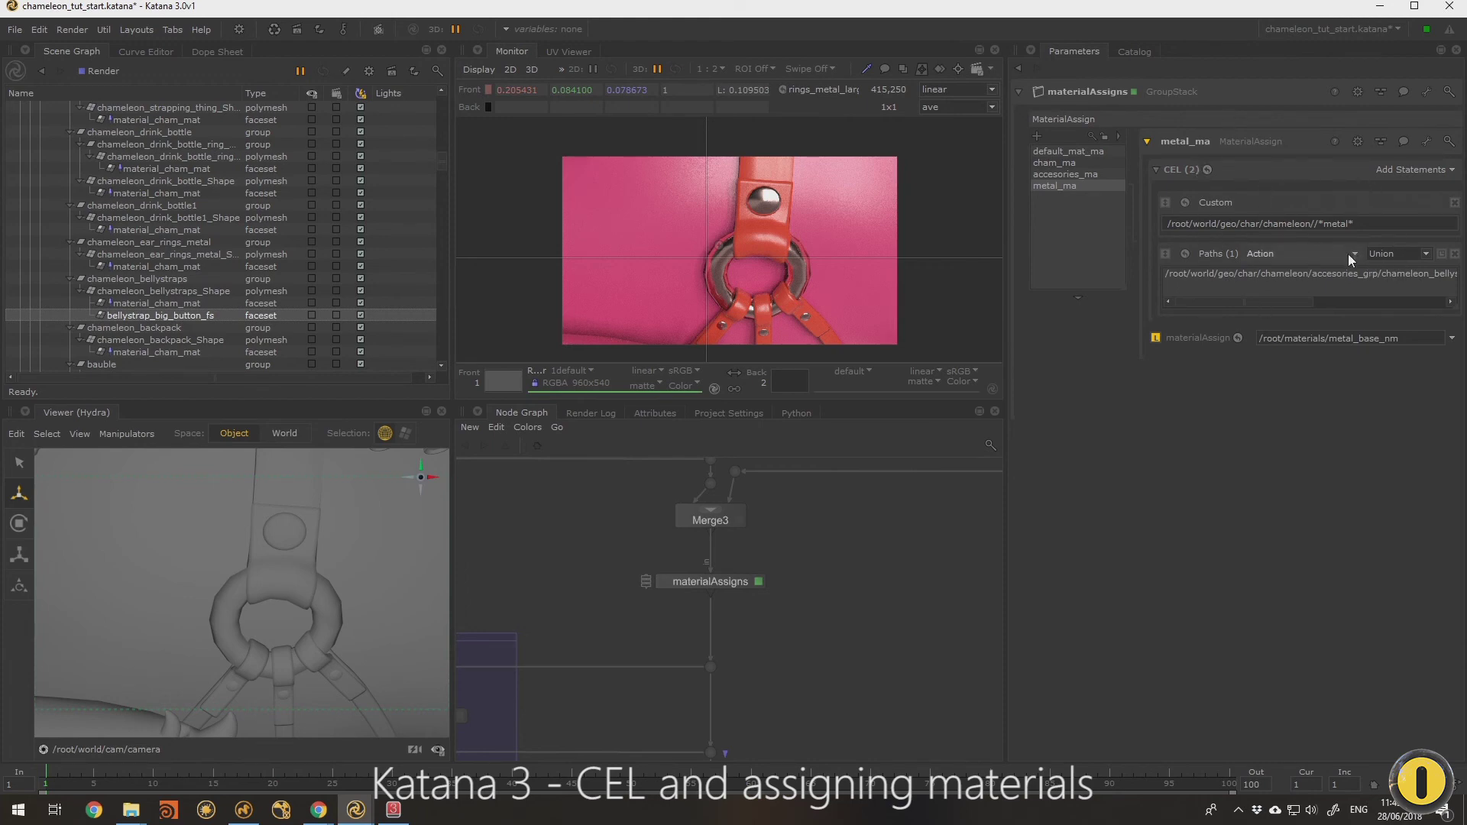
# Step: Try the Difference and Intersect operations on the face set's Paths statement, and return it to Union
pyautogui.click(1392, 255)
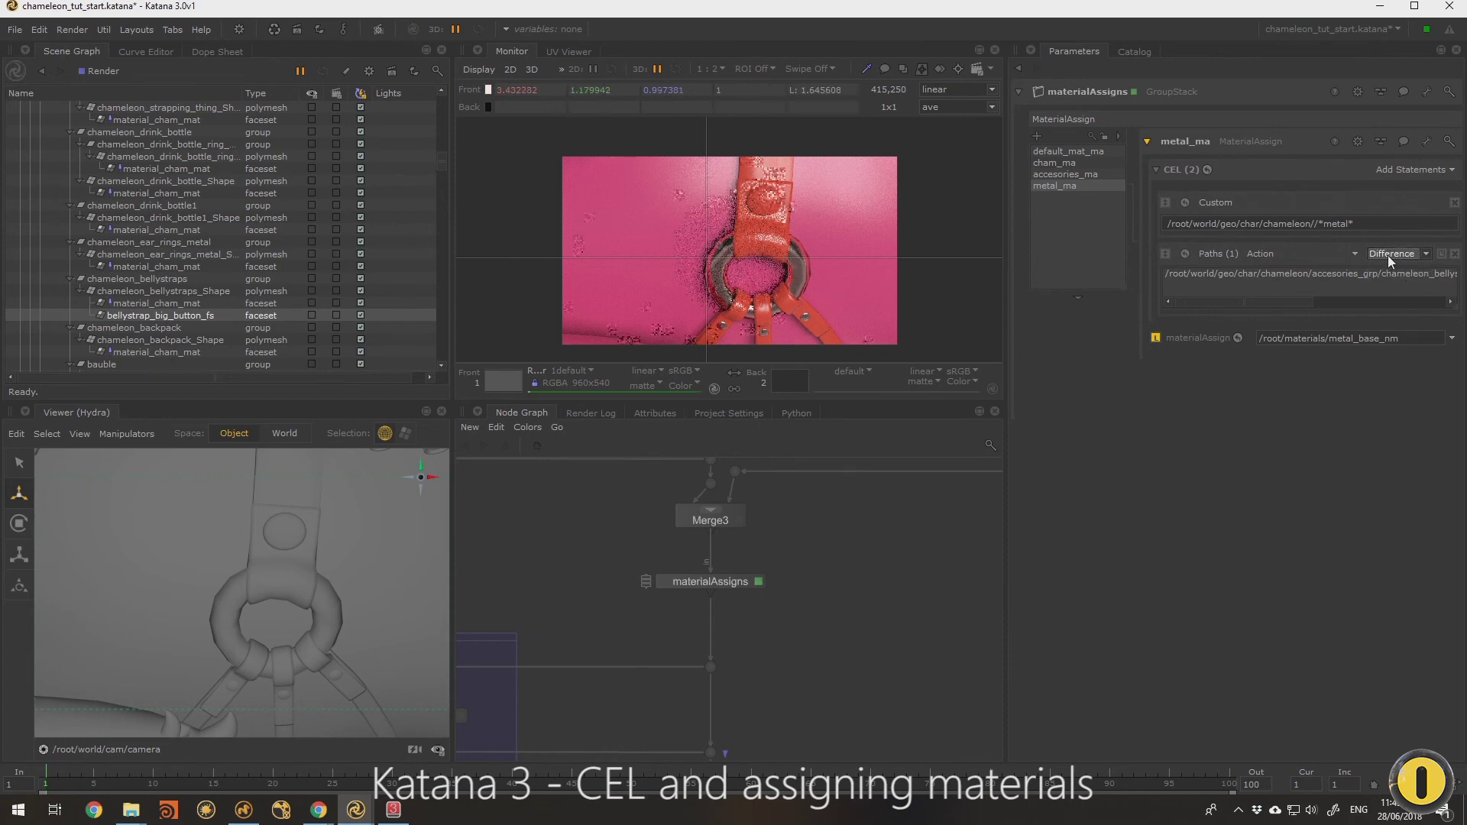
pyautogui.click(1388, 255)
pyautogui.click(1388, 286)
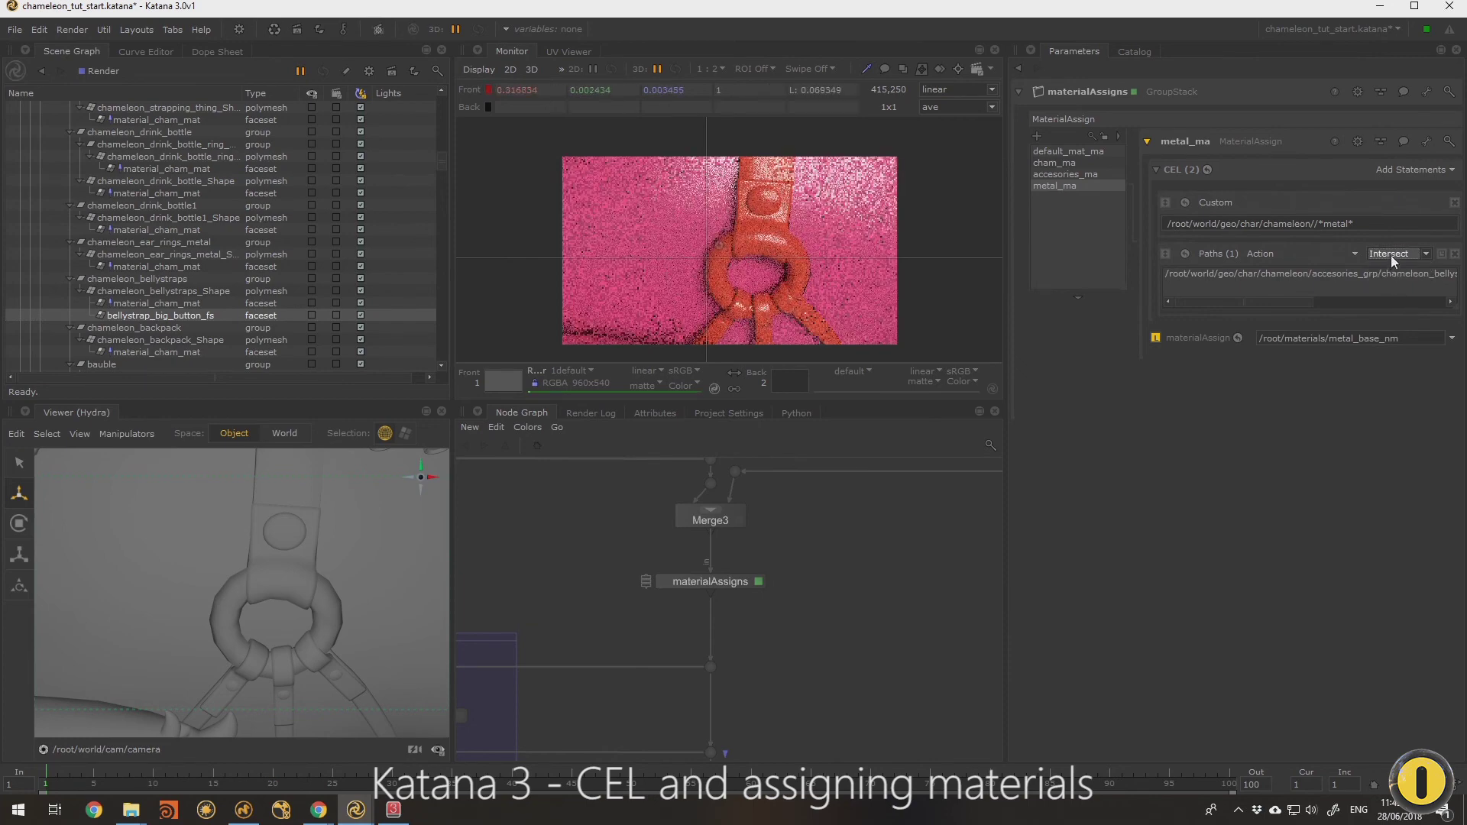
pyautogui.click(1391, 255)
pyautogui.click(1393, 276)
pyautogui.click(1389, 256)
pyautogui.click(1390, 268)
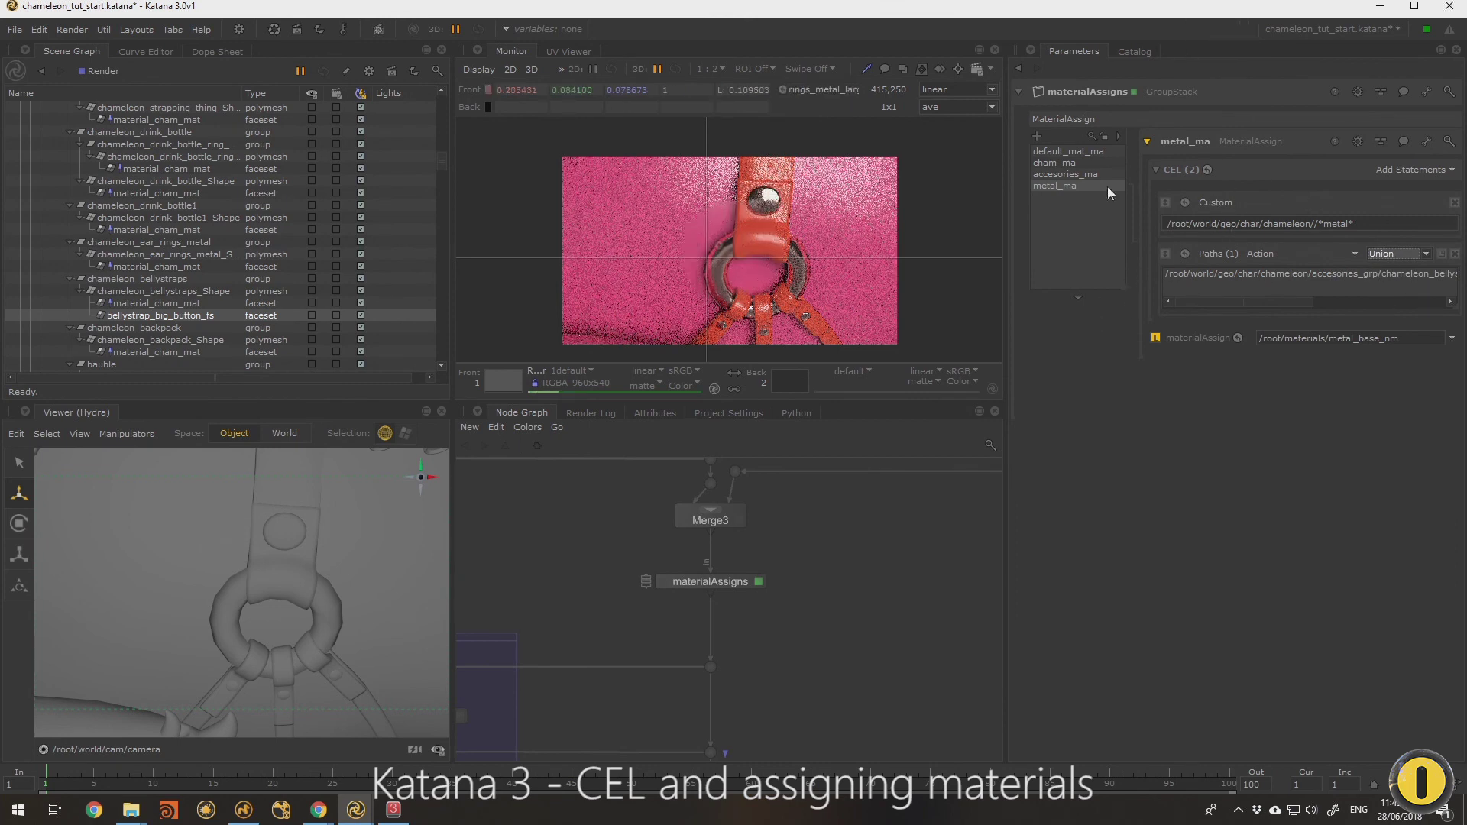
pyautogui.click(1388, 256)
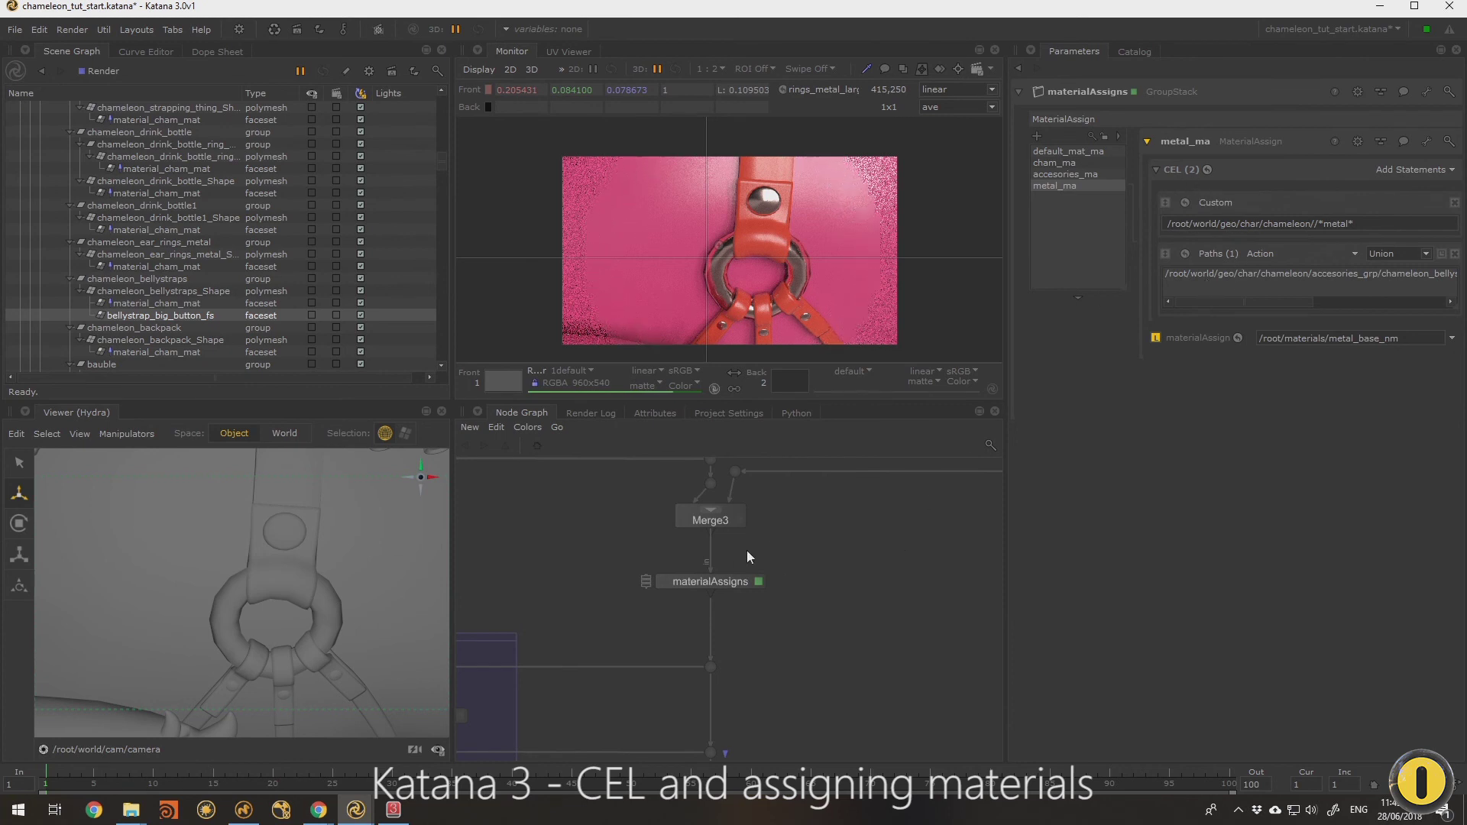
# Step: Review the materialAssigns node, the material nodes in the materials group and metal_ma's custom CEL expression
pyautogui.click(733, 584)
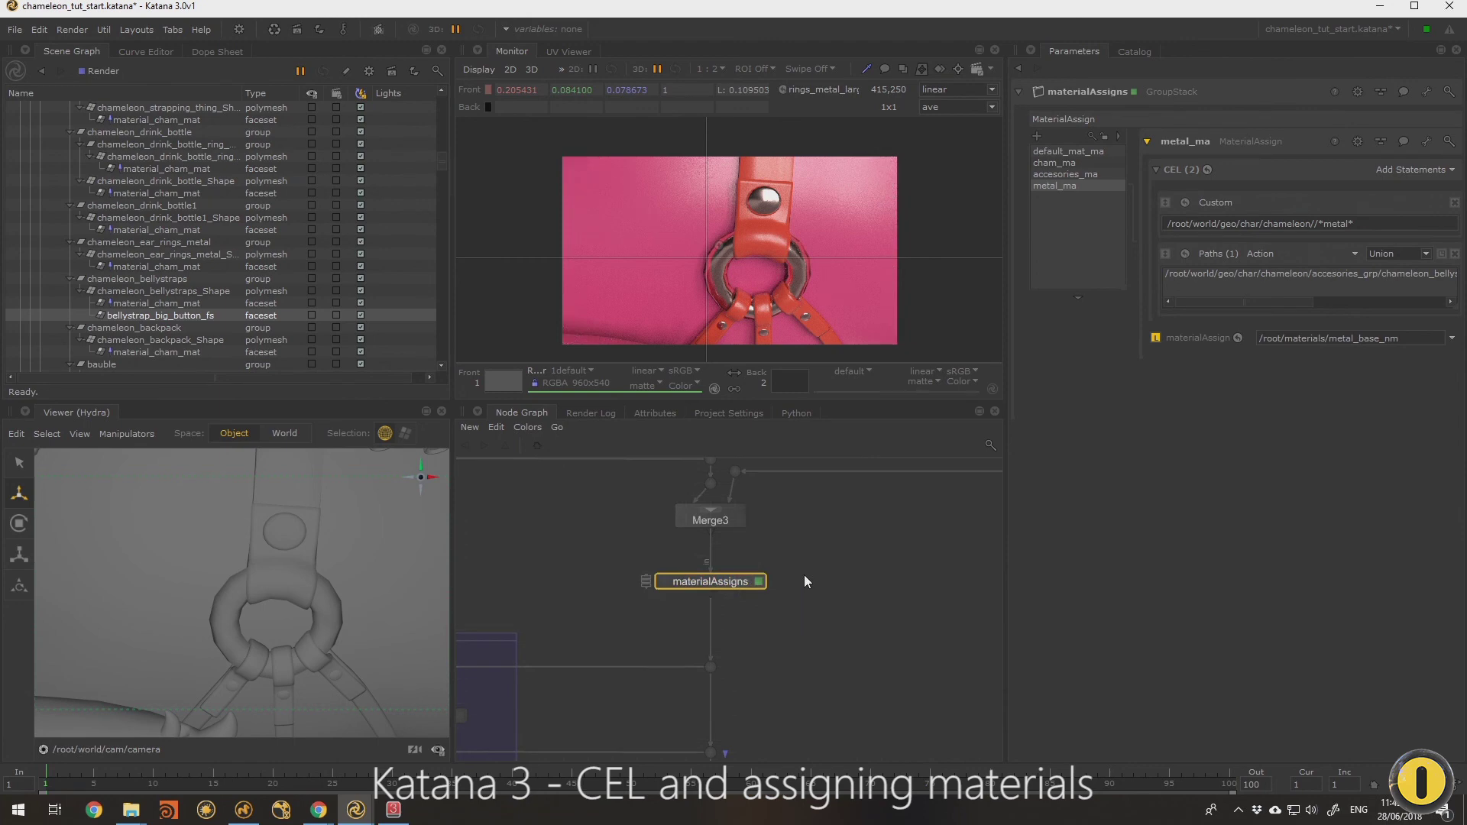
pyautogui.scroll(-3, 804, 575)
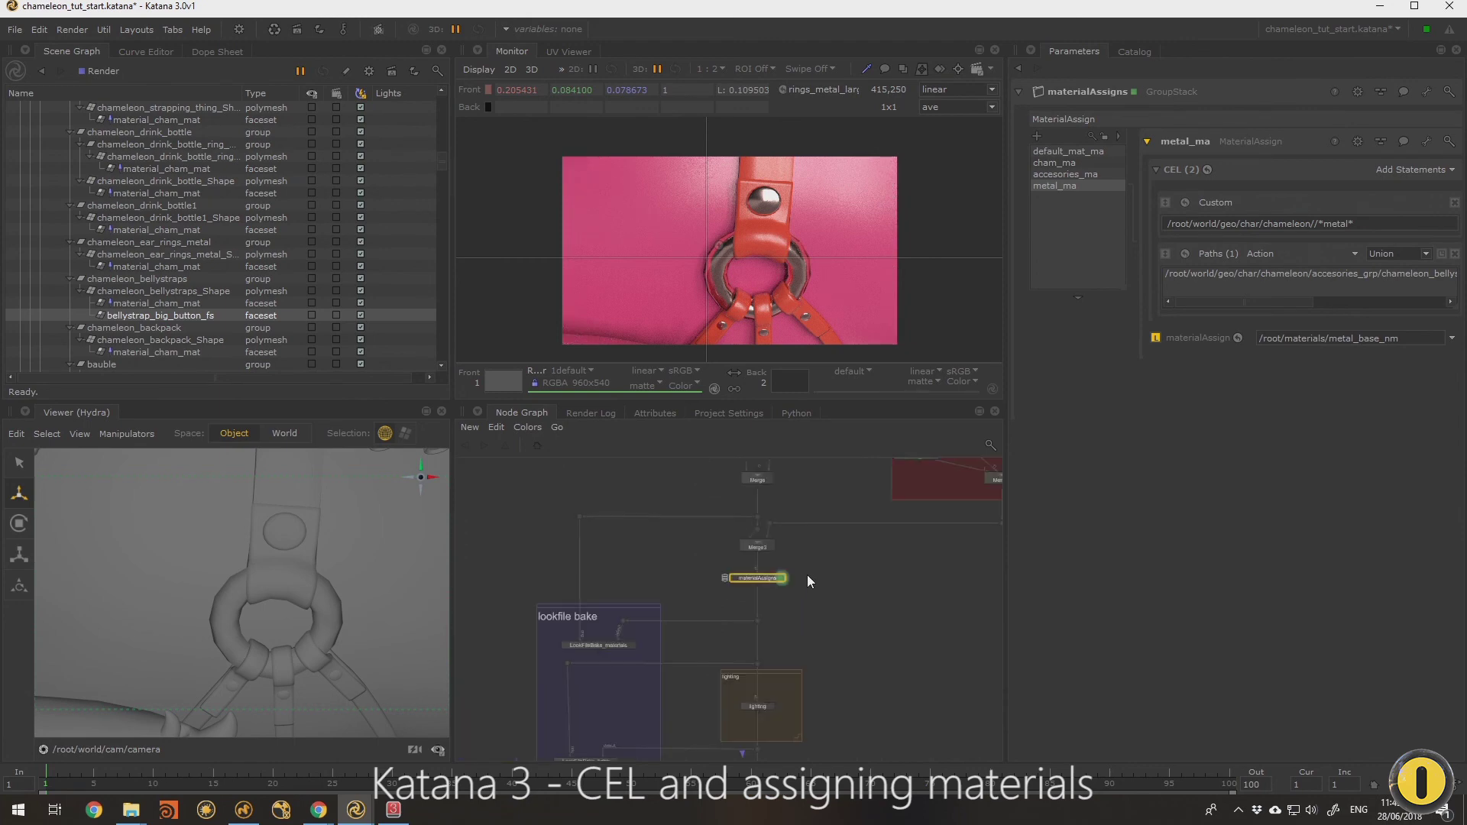
pyautogui.moveTo(906, 593); pyautogui.dragTo(723, 697, button='middle')
pyautogui.moveTo(672, 514); pyautogui.dragTo(664, 522, button='middle')
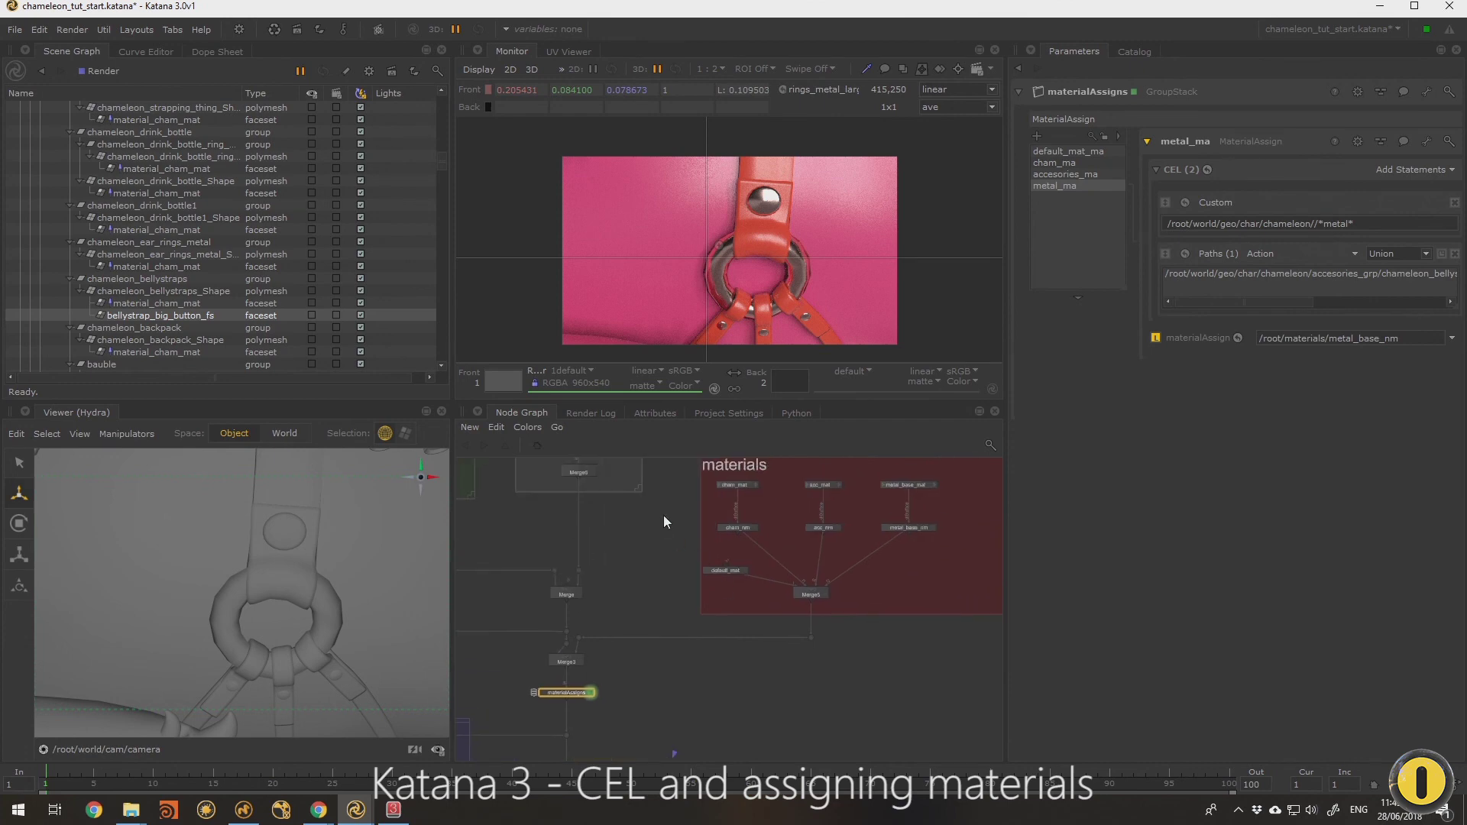
pyautogui.moveTo(969, 563); pyautogui.dragTo(660, 477)
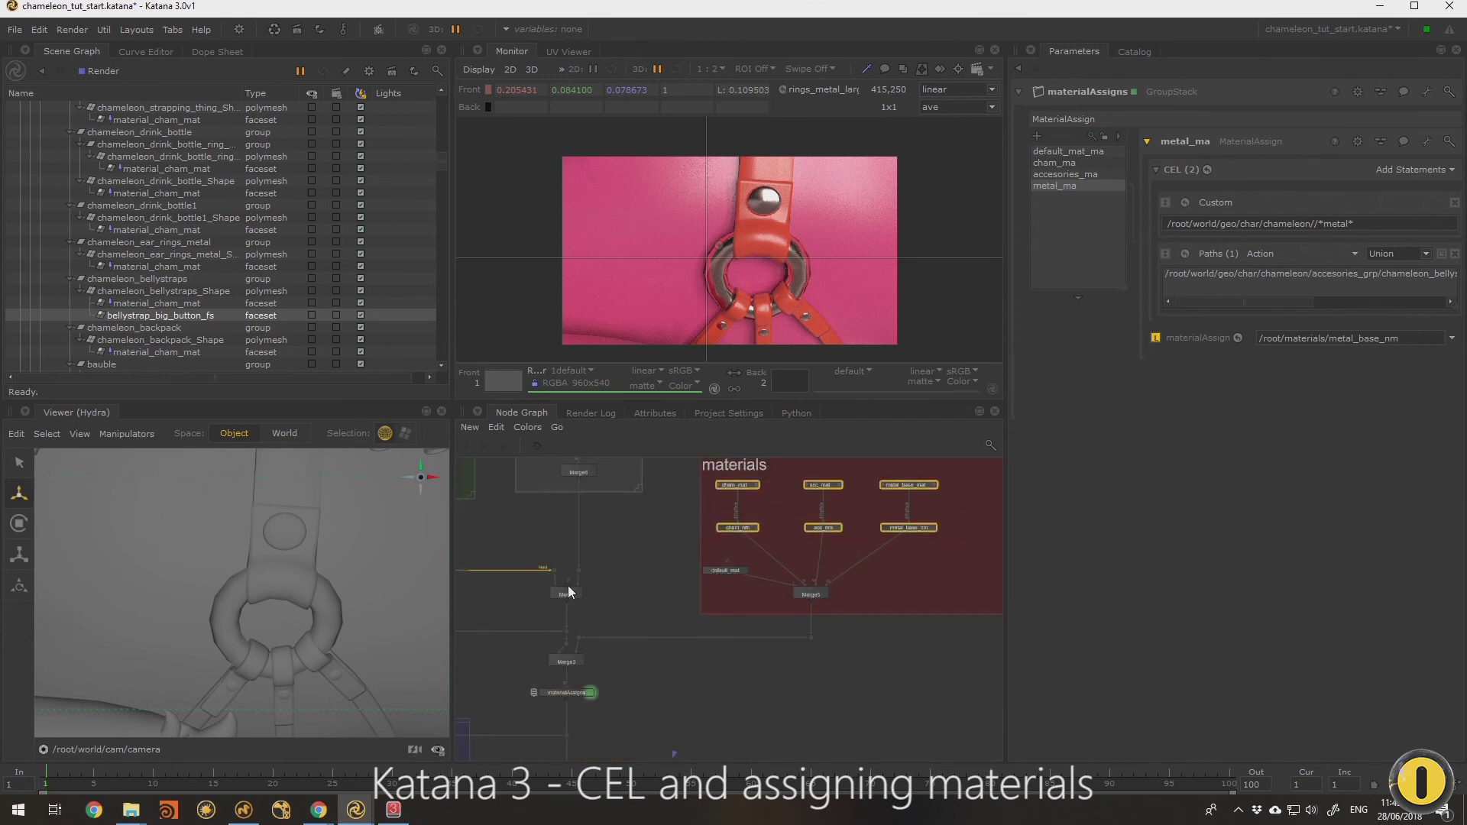
pyautogui.moveTo(712, 627); pyautogui.dragTo(764, 619, button='middle')
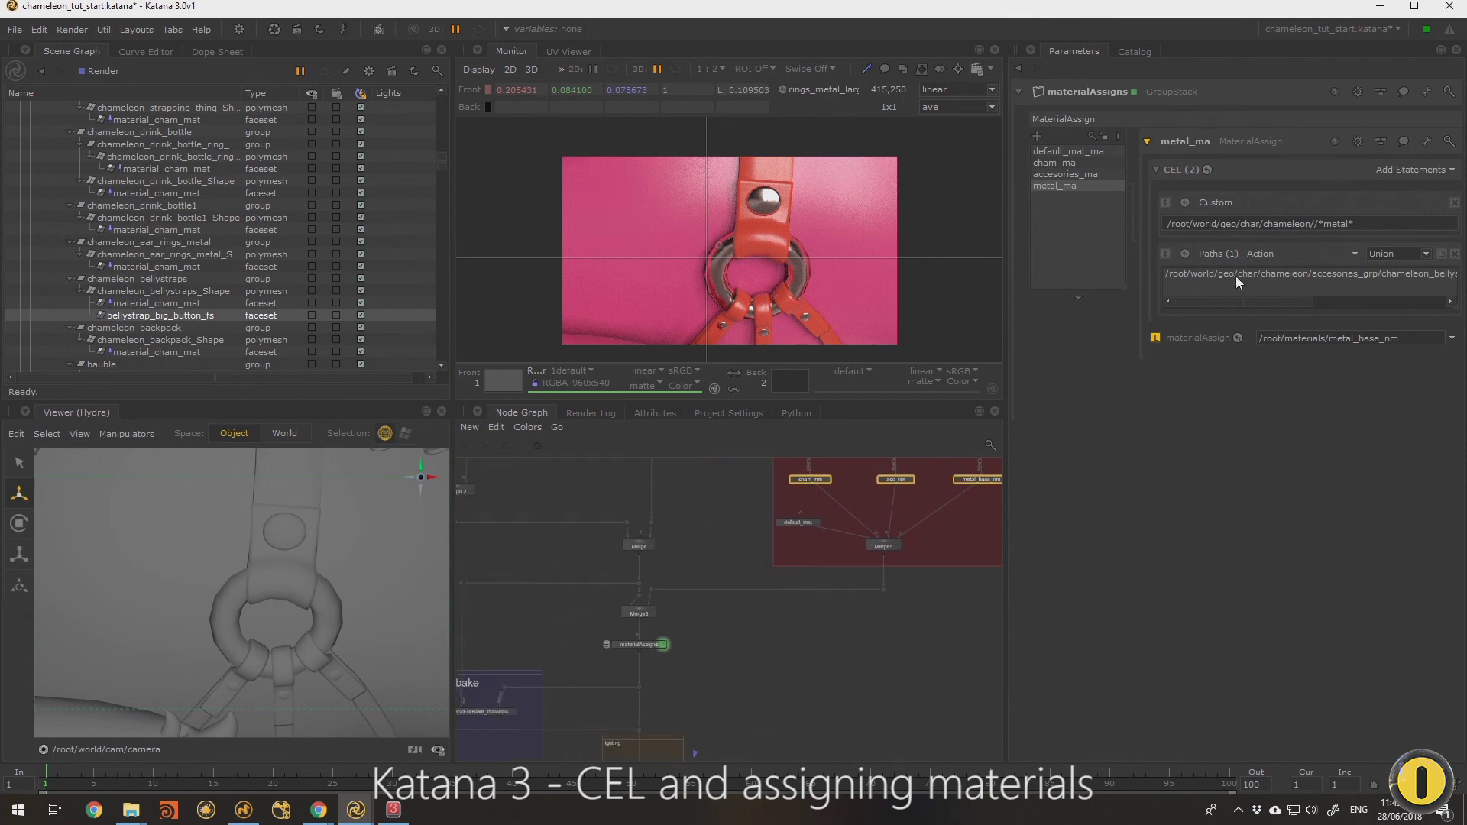
pyautogui.moveTo(1364, 224); pyautogui.dragTo(1122, 219)
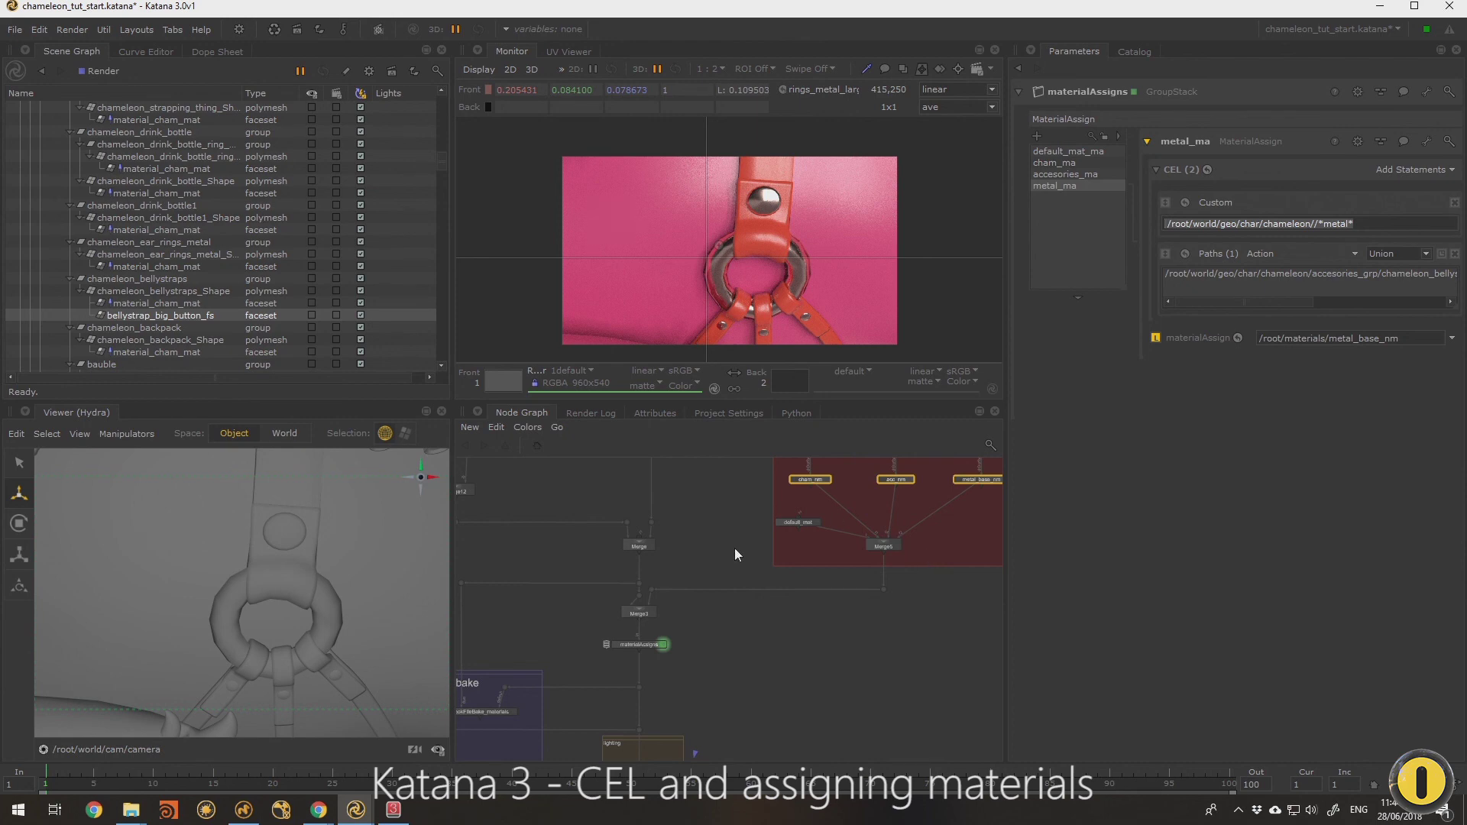
# Step: Examine the default_mat node and how the materials group's nodes feed into the node network
pyautogui.moveTo(805, 522); pyautogui.dragTo(811, 542)
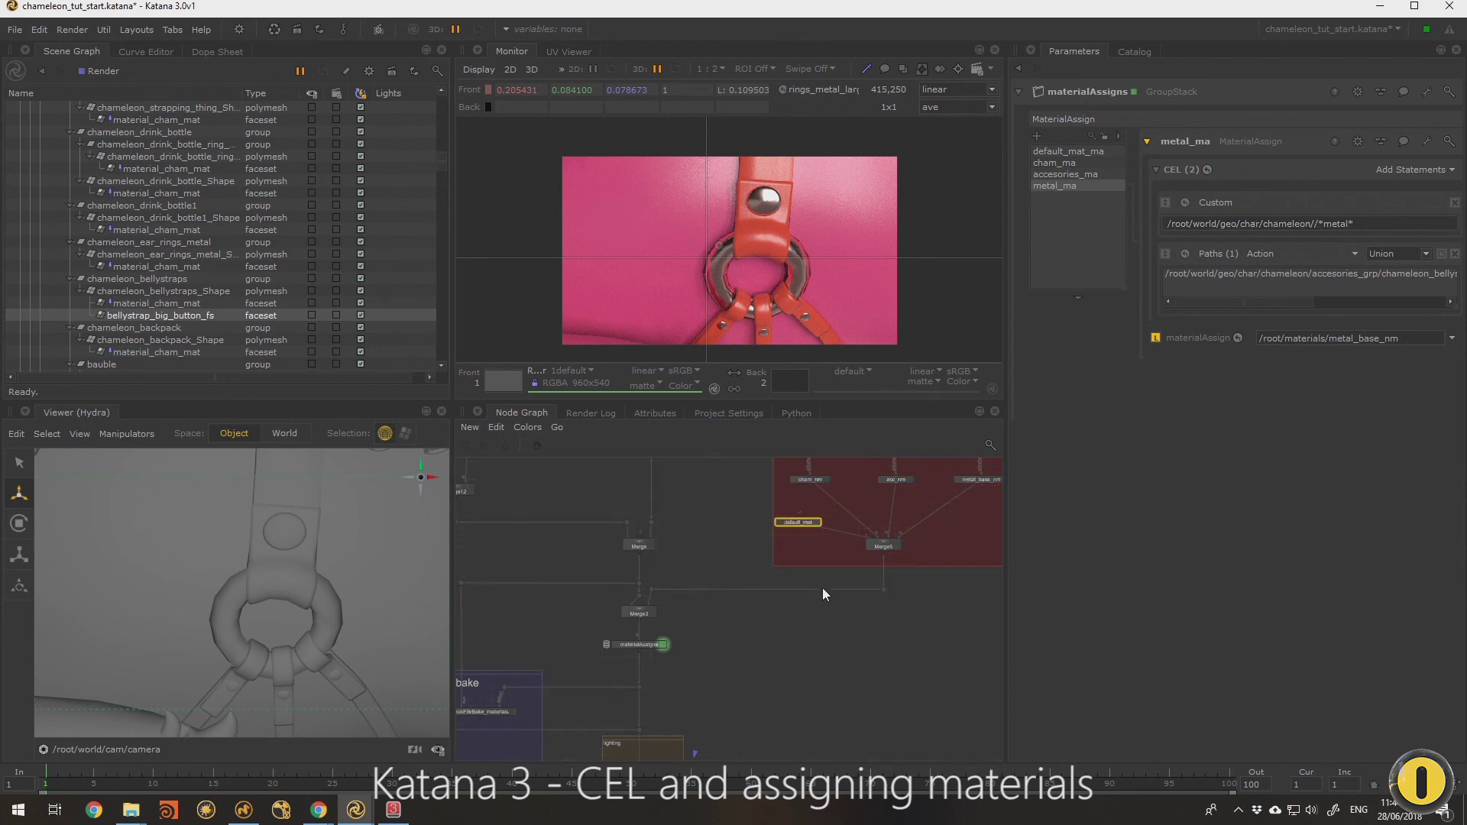
pyautogui.moveTo(688, 576); pyautogui.dragTo(725, 576, button='middle')
pyautogui.moveTo(949, 576); pyautogui.dragTo(688, 582)
pyautogui.moveTo(813, 646); pyautogui.dragTo(778, 695, button='middle')
pyautogui.scroll(3, 722, 636)
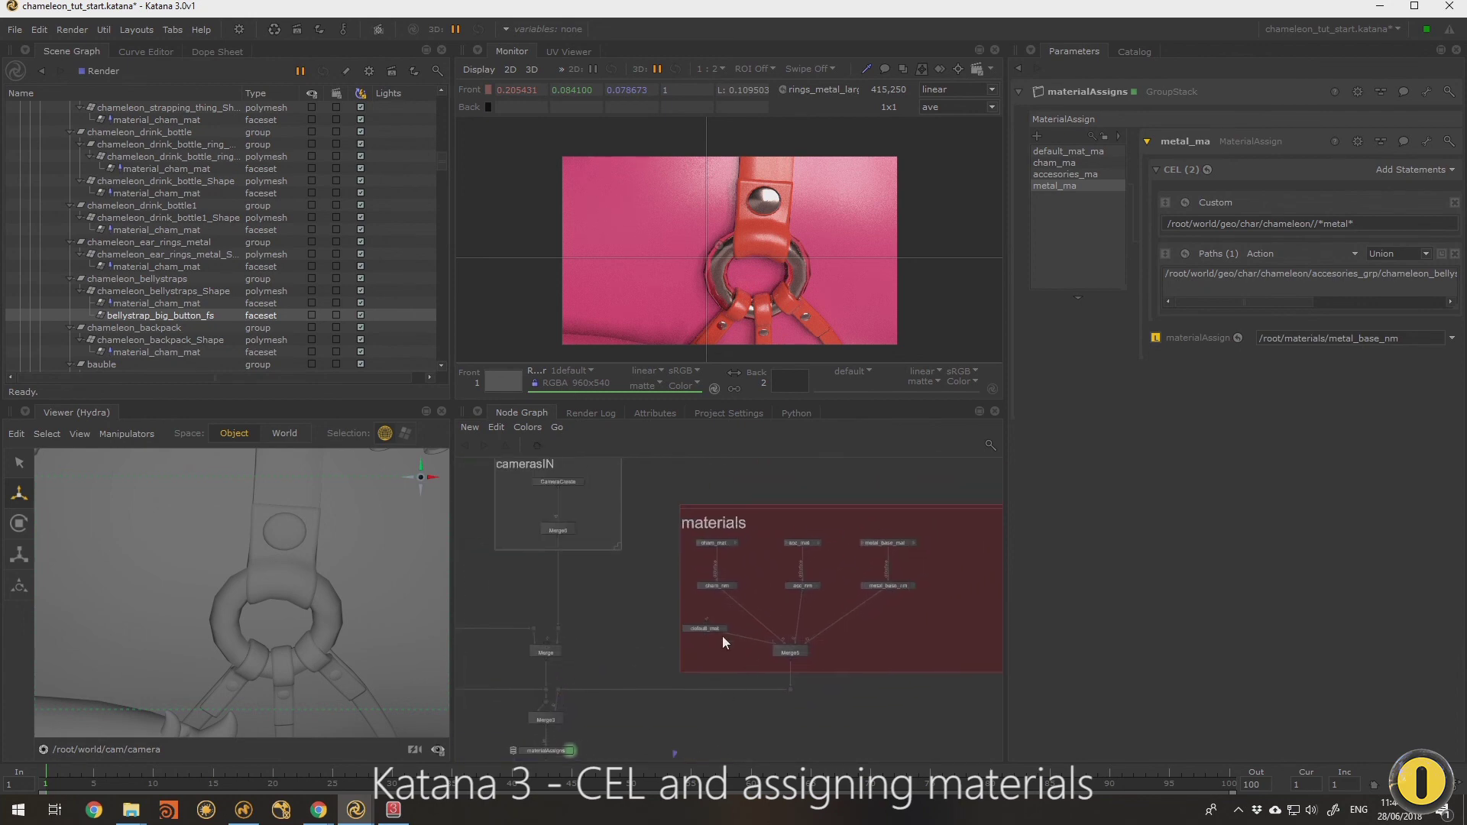
pyautogui.scroll(2, 707, 626)
pyautogui.moveTo(790, 616); pyautogui.dragTo(709, 640, button='middle')
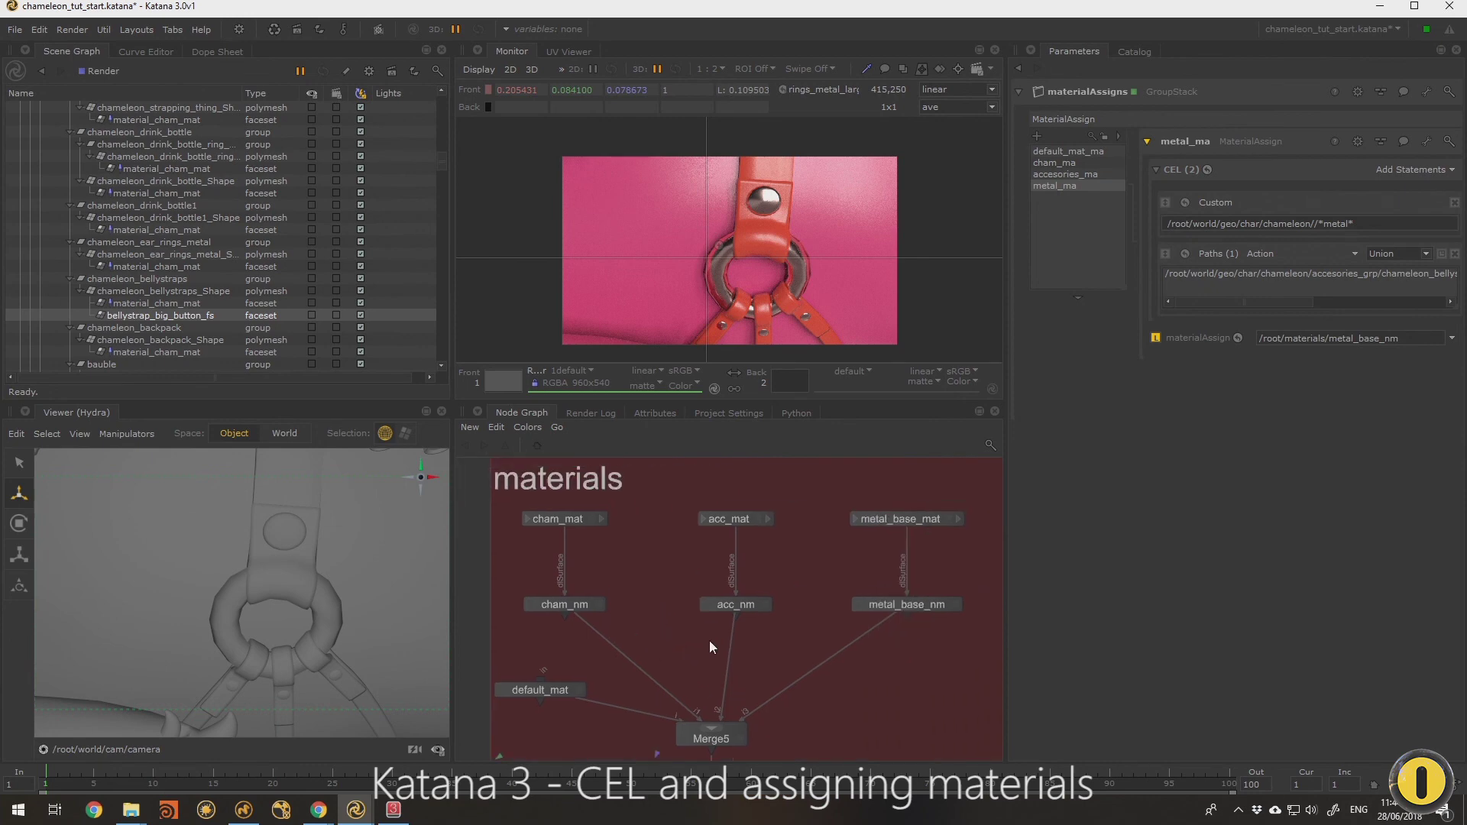
# Step: Frame the whole chameleon through the scene camera to inspect the materials in the render
pyautogui.scroll(-10, 317, 573)
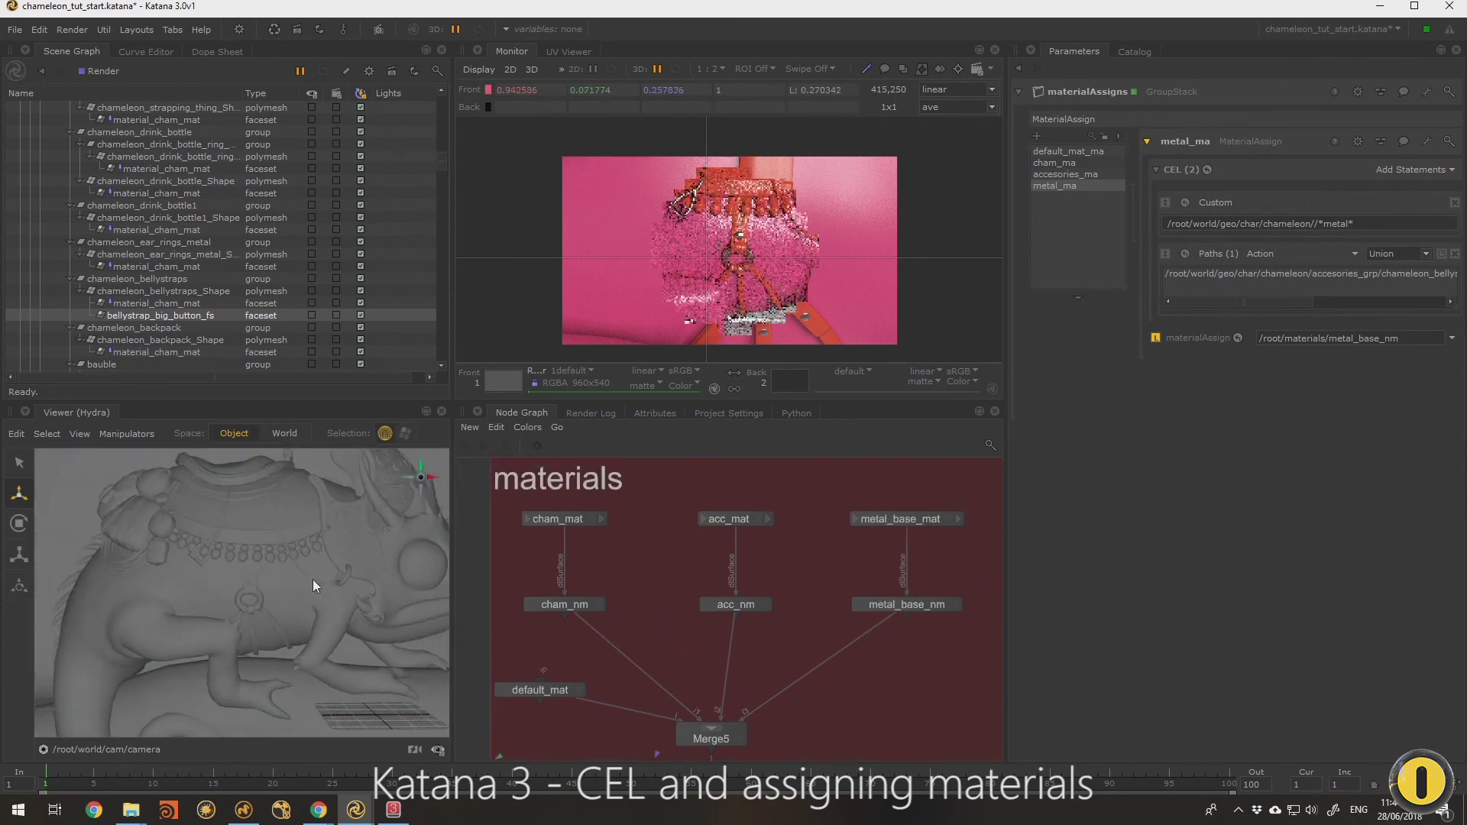
pyautogui.keyDown('alt'); pyautogui.moveTo(269, 567); pyautogui.dragTo(274, 553, button='middle'); pyautogui.keyUp('alt')
pyautogui.scroll(-2, 293, 565)
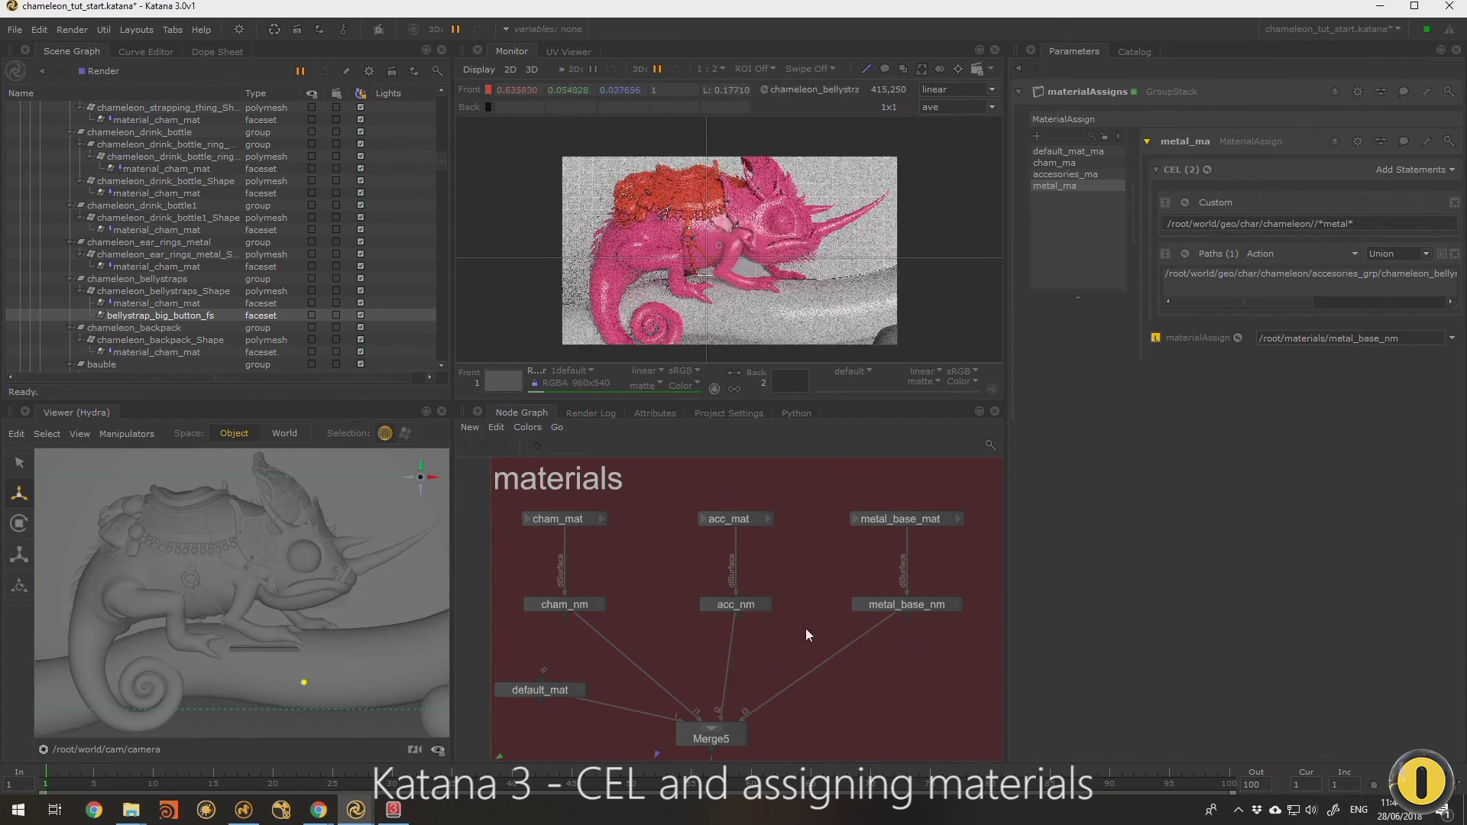
# Step: Review the CEL paths and assigned materials of default_mat_ma, cham_ma, accesories_ma and metal_ma in turn
pyautogui.click(1075, 150)
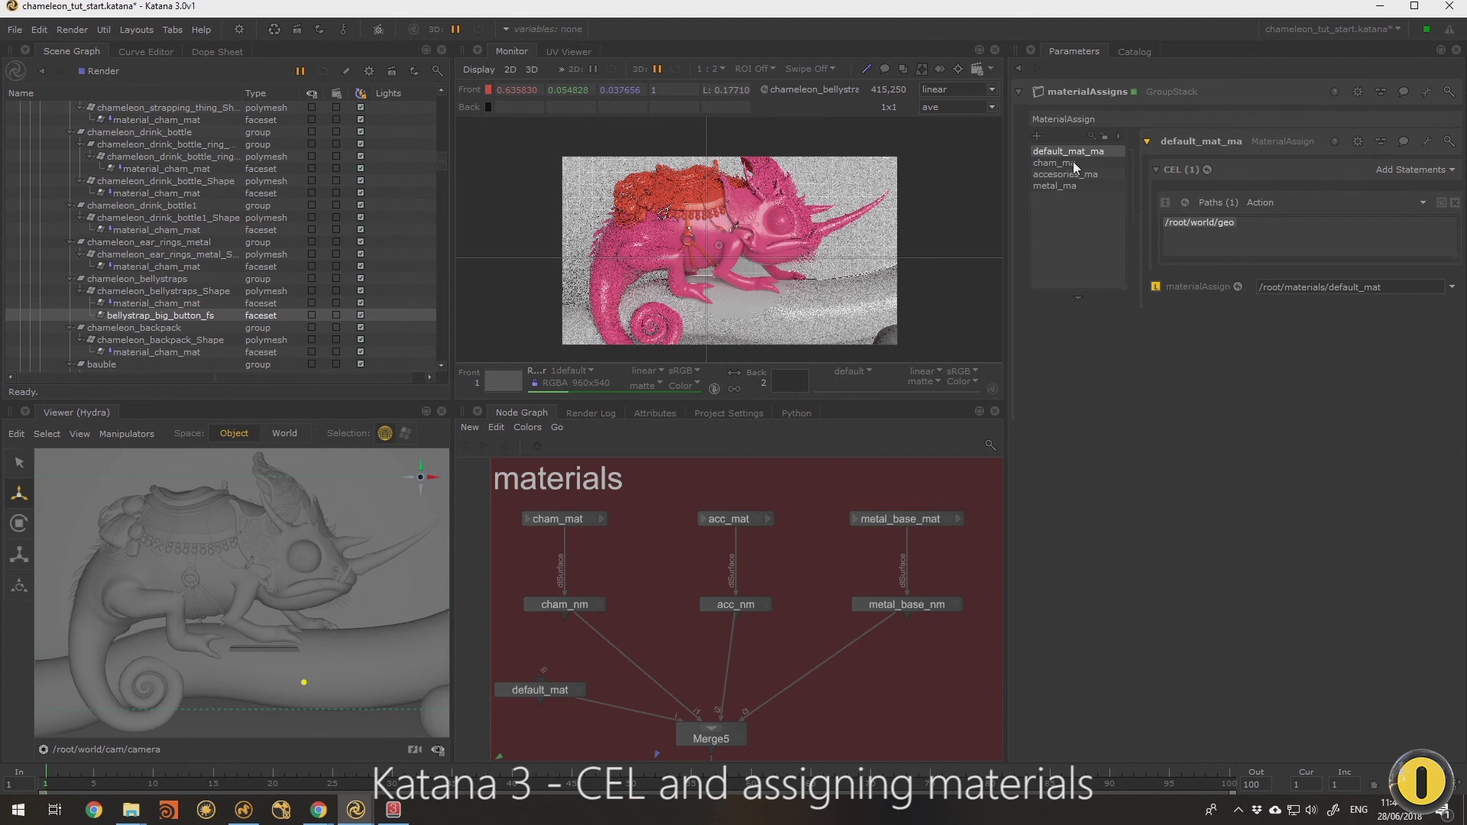
pyautogui.click(1111, 163)
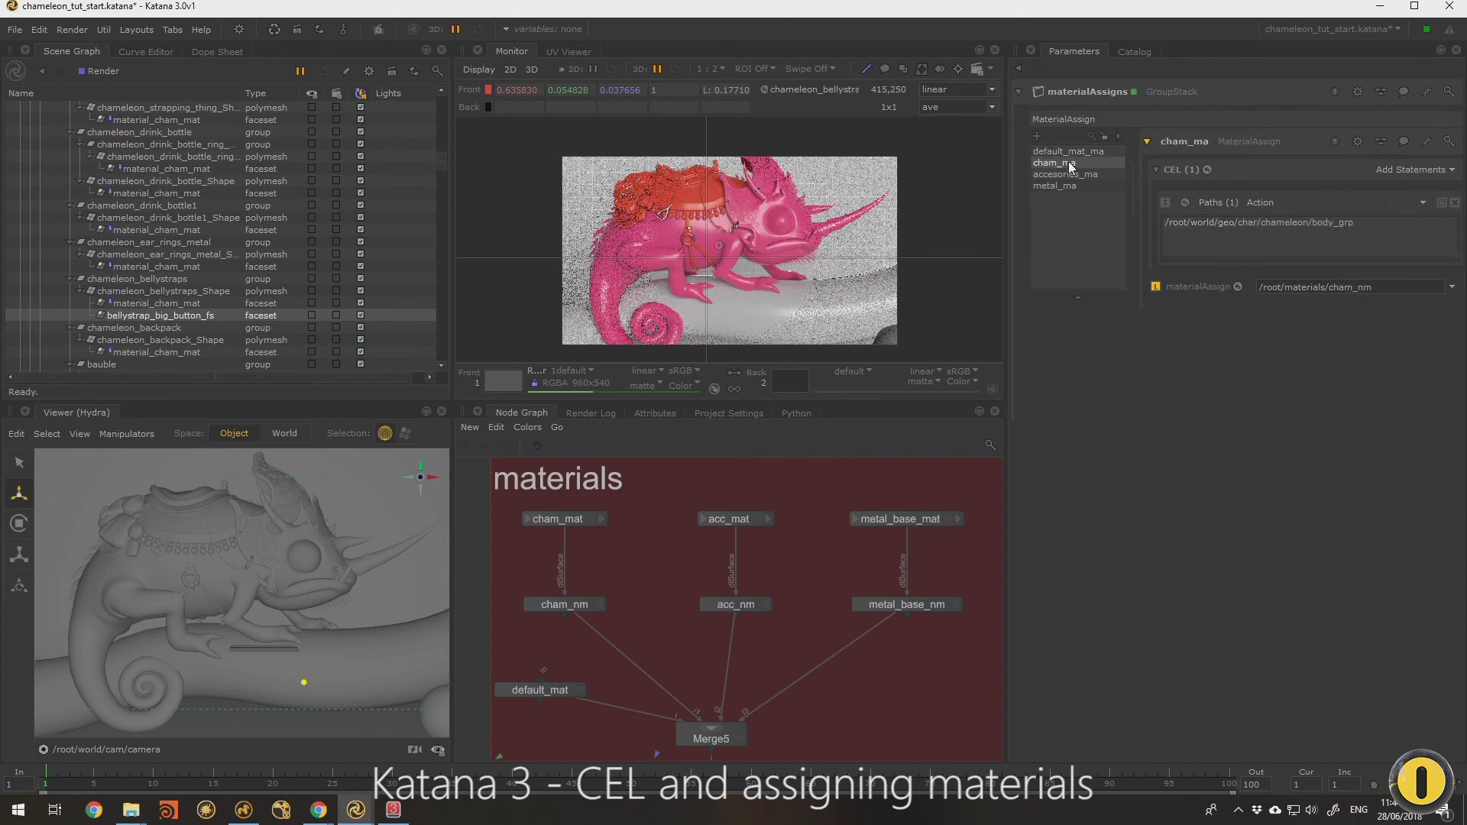
pyautogui.click(1071, 175)
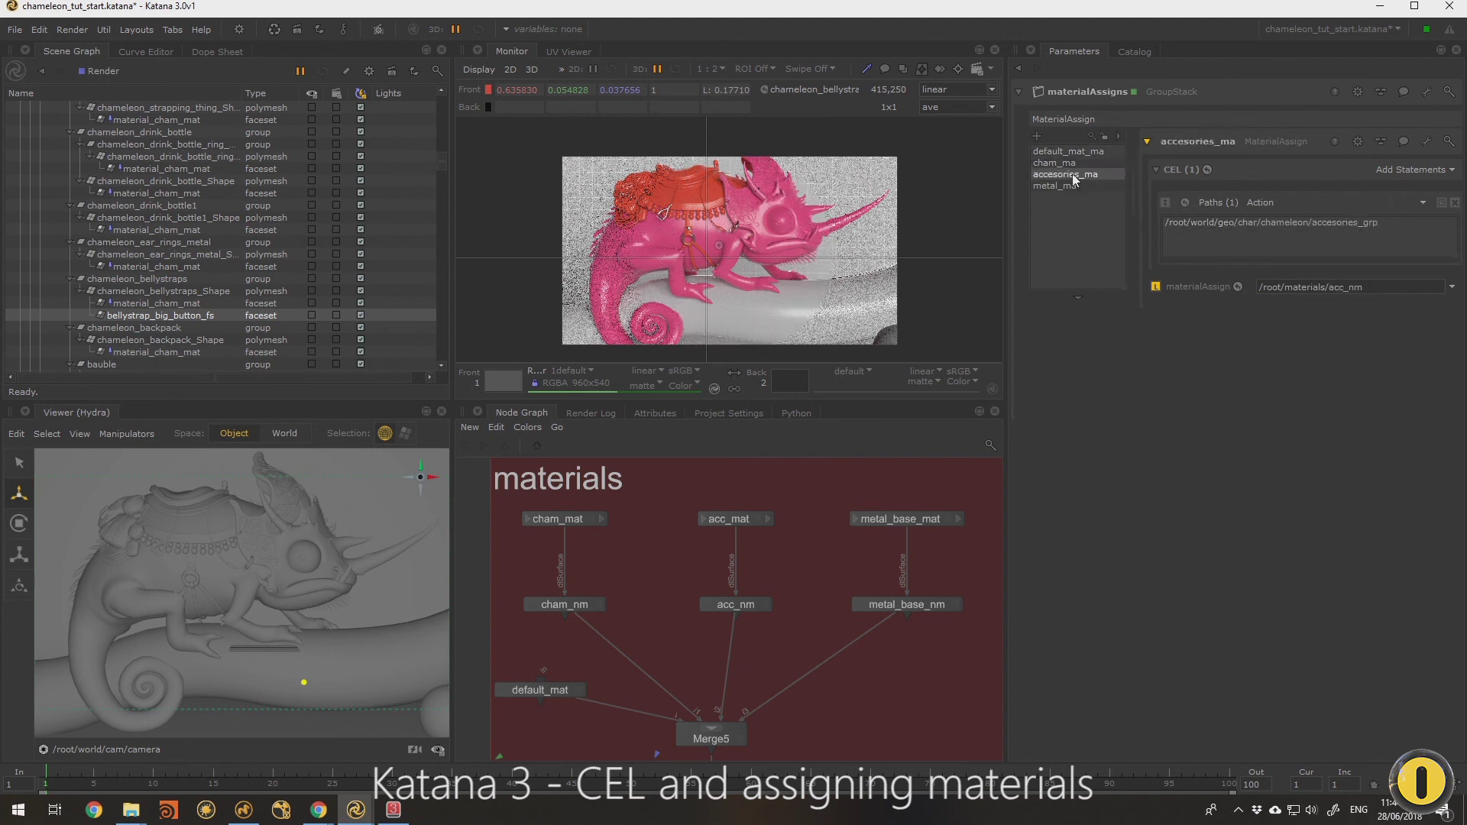
pyautogui.click(1066, 162)
pyautogui.click(1066, 175)
pyautogui.click(1057, 185)
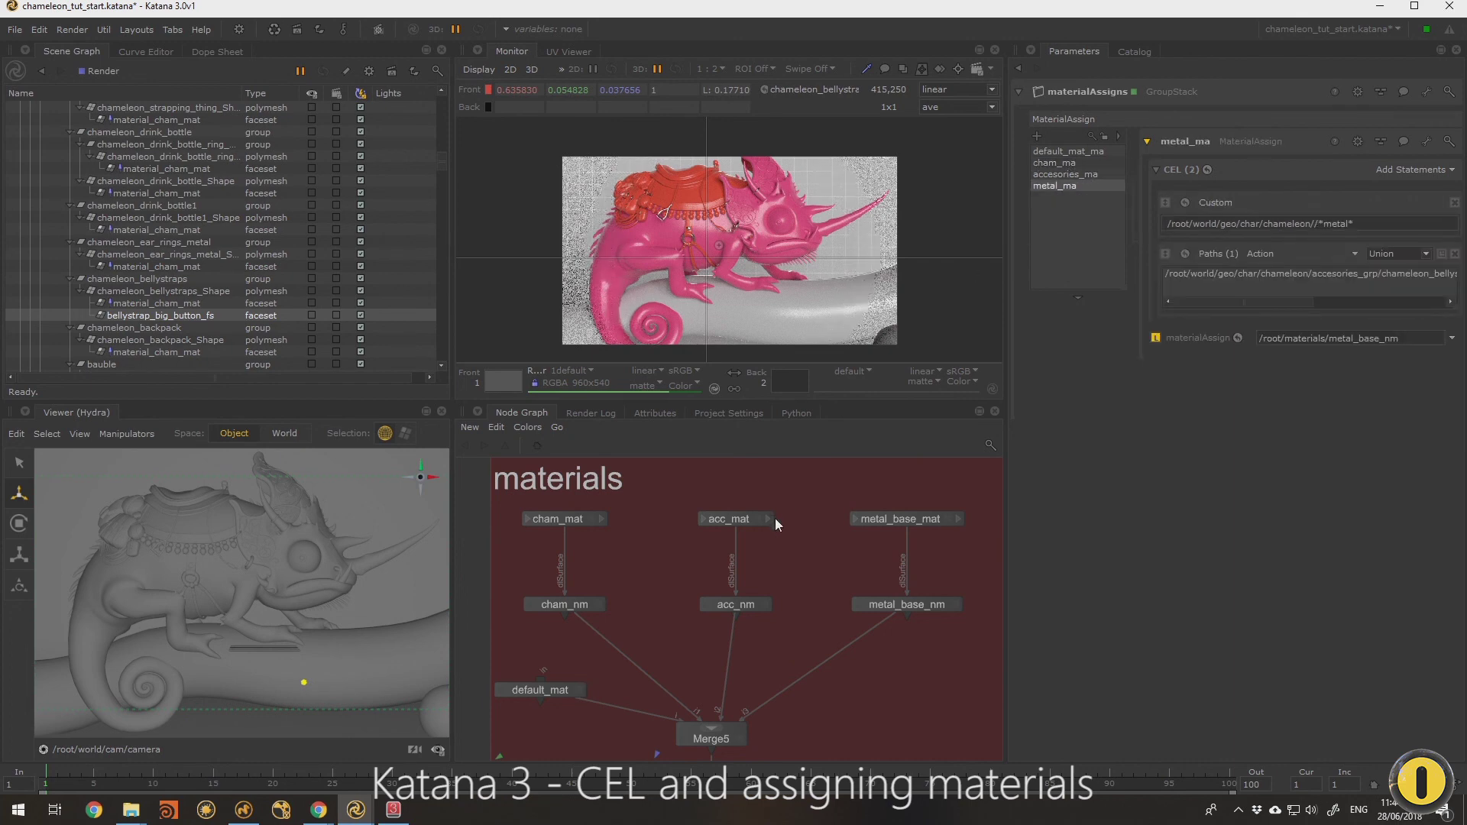